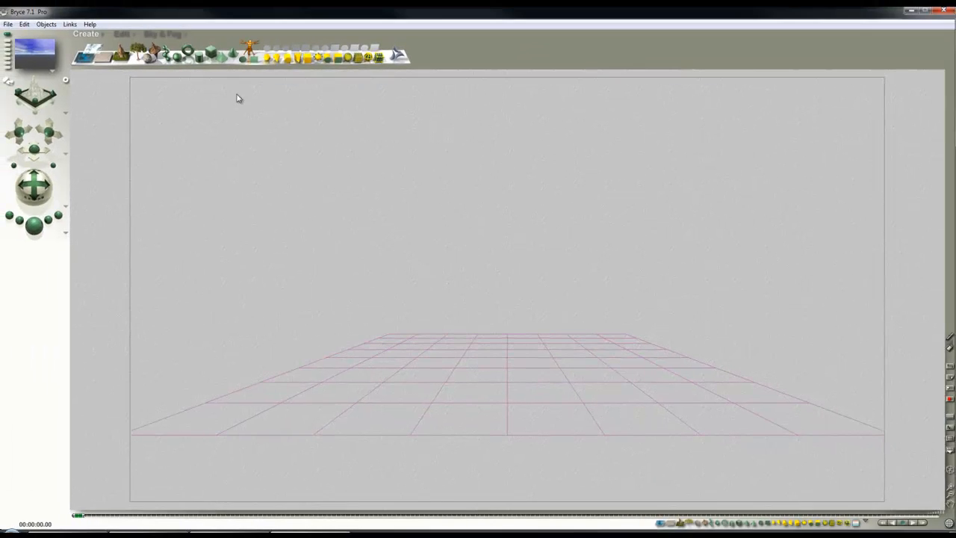
Open the Sky Lab's IBL settings, enable Use HDRI Image and load Simple_cube_600.hdr
{"action": "left_click", "coordinate": [164, 36]}
{"action": "left_click", "coordinate": [250, 41]}
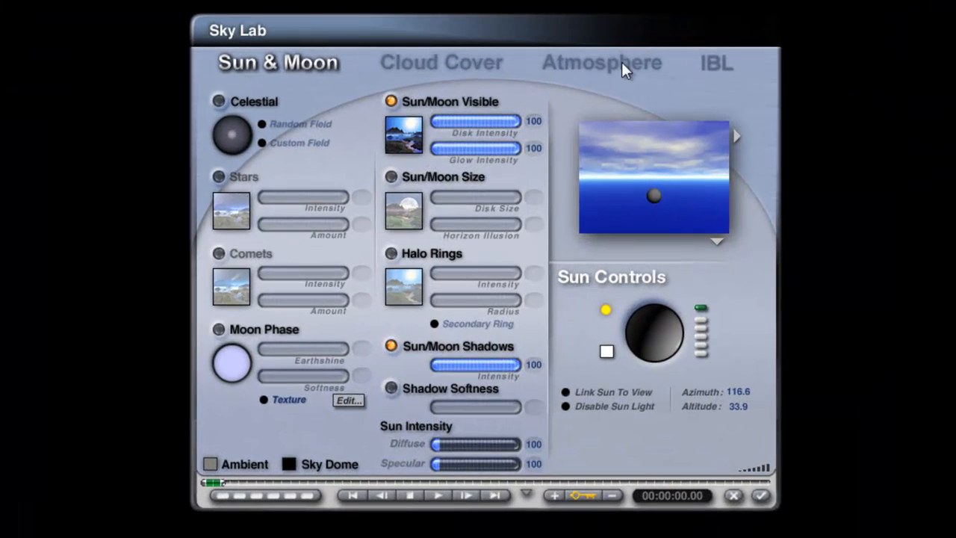
{"action": "left_click", "coordinate": [718, 64]}
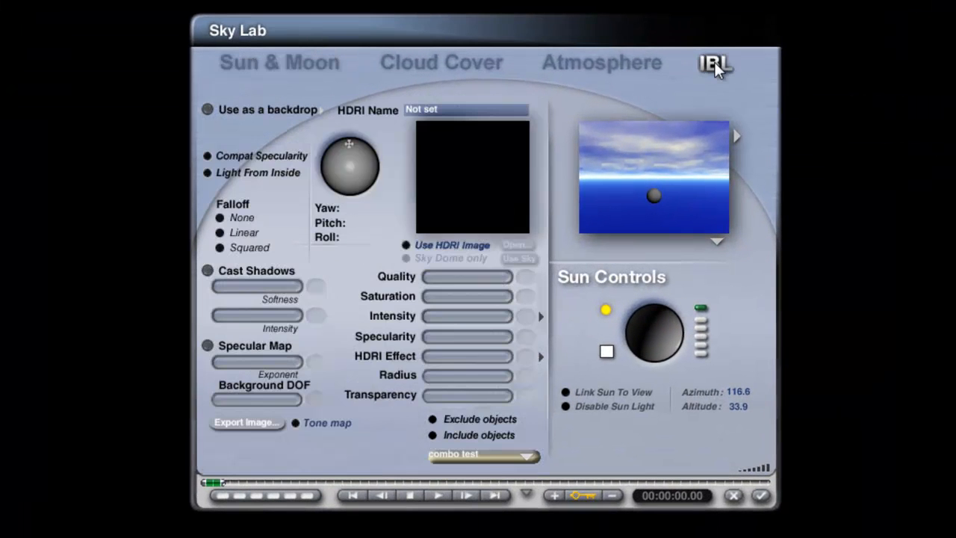
{"action": "left_click", "coordinate": [407, 245]}
{"action": "left_click", "coordinate": [515, 245]}
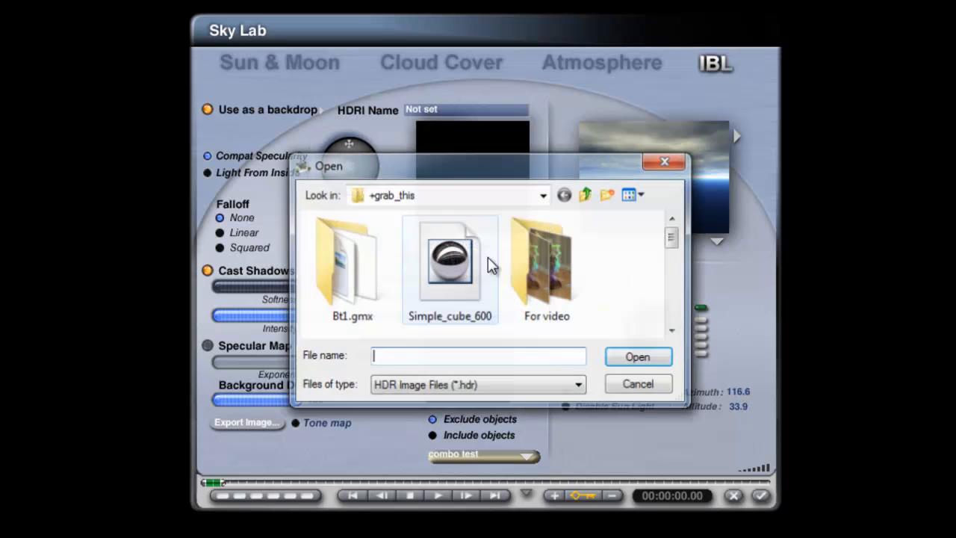
{"action": "left_click", "coordinate": [477, 265]}
{"action": "left_click", "coordinate": [636, 358]}
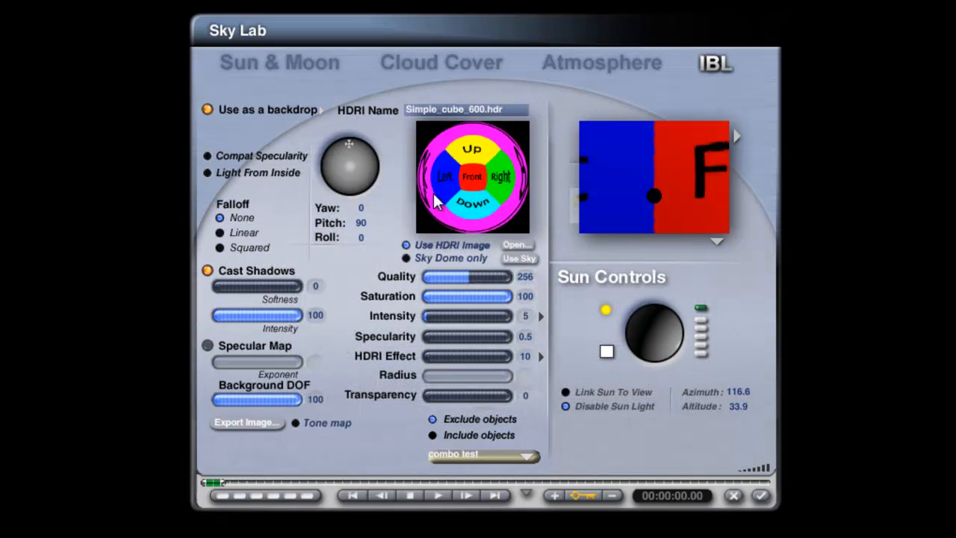
Change the HDRI backdrop option and set the image-based lighting Quality to 16
{"action": "left_click", "coordinate": [322, 112]}
{"action": "left_click", "coordinate": [348, 139]}
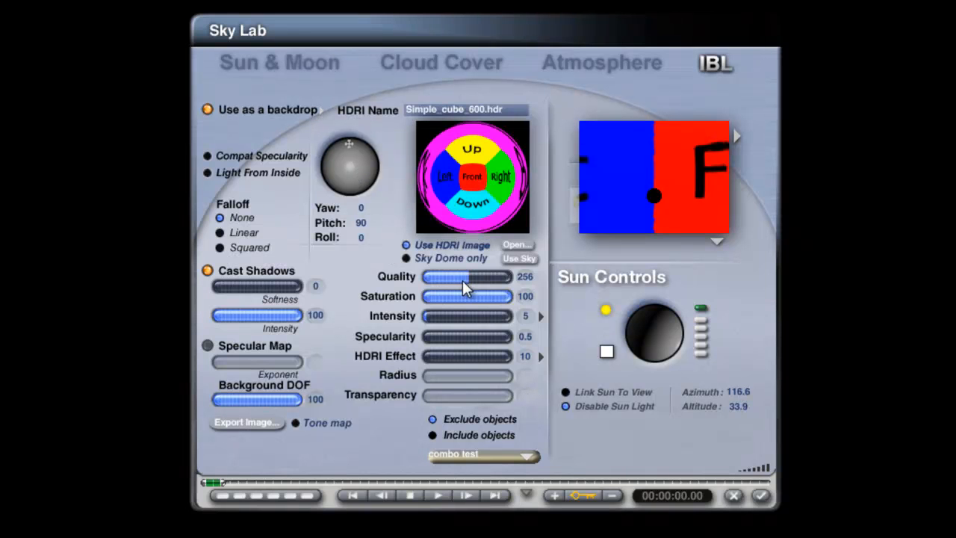
{"action": "left_click_drag", "start_coordinate": [464, 288], "coordinate": [423, 296]}
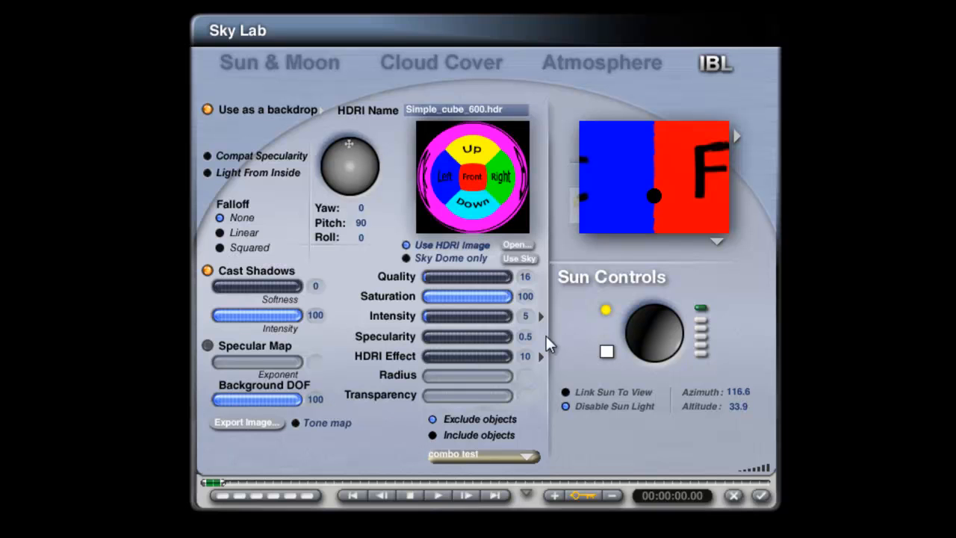
{"action": "left_click", "coordinate": [521, 337]}
Switch the sky preview to Render in Scene, set the HDRI Effect to 50 and accept the sky settings
{"action": "left_click", "coordinate": [722, 242]}
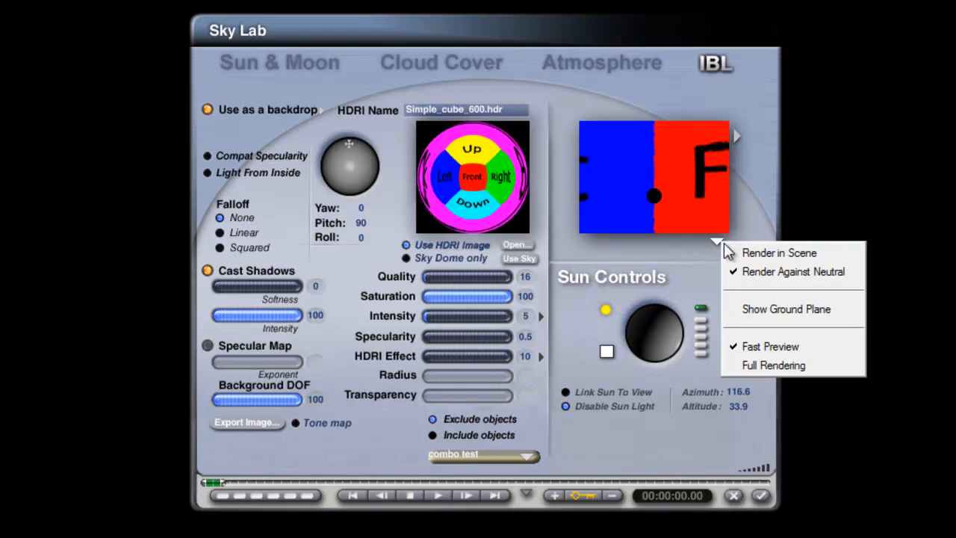
{"action": "left_click", "coordinate": [739, 253]}
{"action": "left_click", "coordinate": [515, 358]}
{"action": "type", "text": "50"}
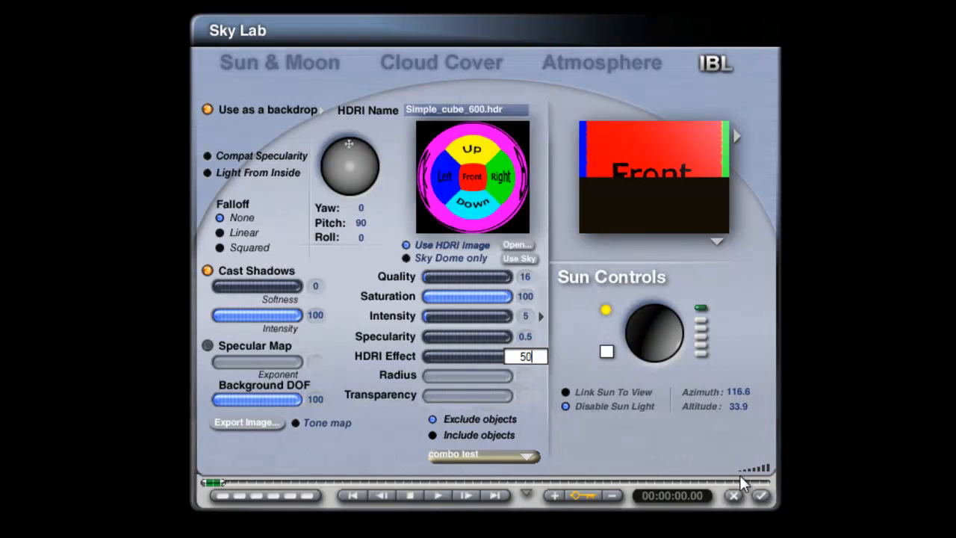
{"action": "key", "text": "Return"}
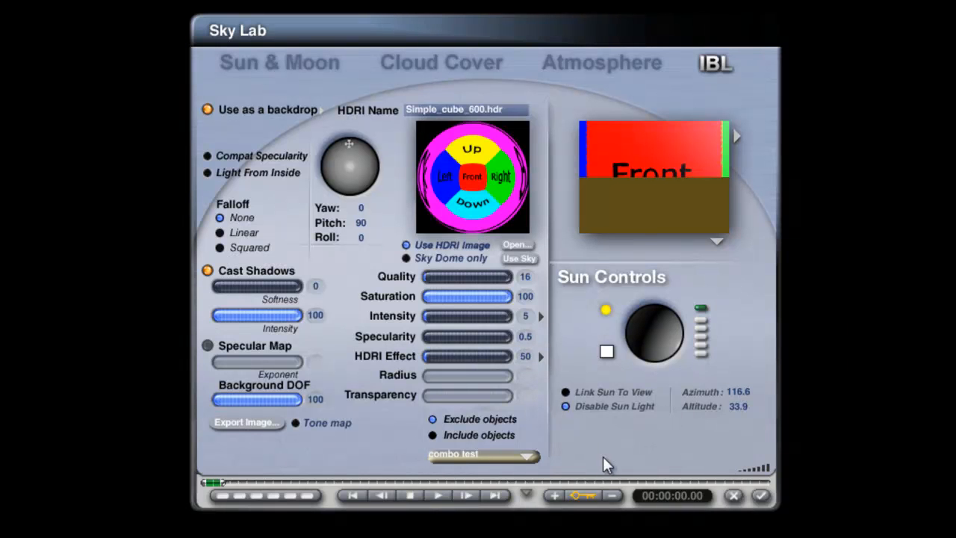
{"action": "left_click", "coordinate": [760, 495]}
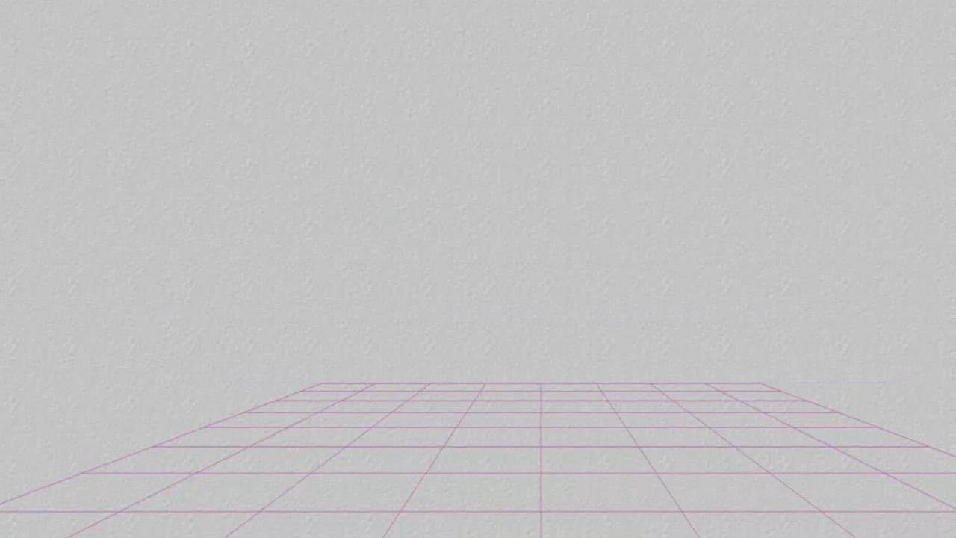
Pick a new background hue with the sky turned off, and render the scene
{"action": "left_click", "coordinate": [4, 18]}
{"action": "left_click", "coordinate": [27, 64]}
{"action": "left_click_drag", "start_coordinate": [4, 13], "coordinate": [94, 13]}
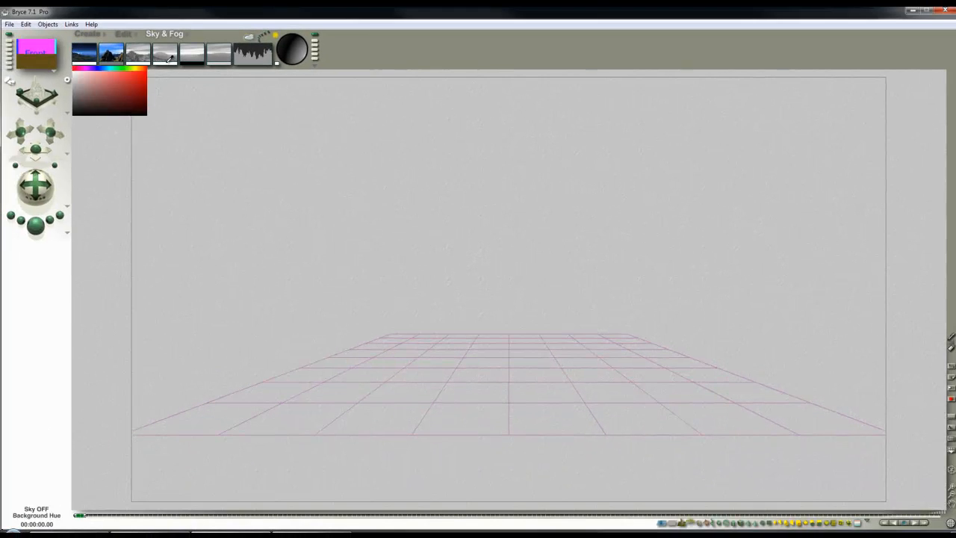
{"action": "left_click", "coordinate": [141, 73]}
{"action": "left_click", "coordinate": [35, 224]}
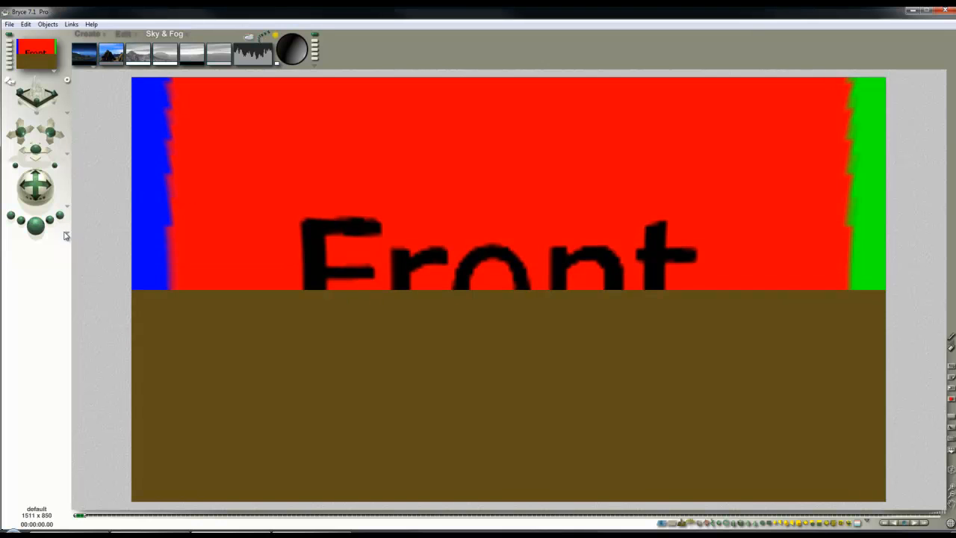
Switch to the top view and create a cylinder at the centre of the ground plane
{"action": "key", "text": "2"}
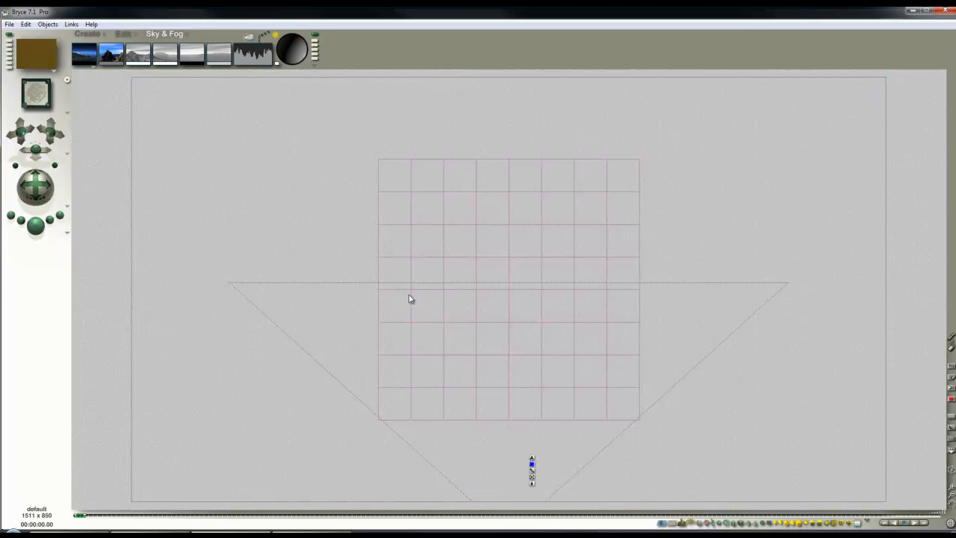
{"action": "left_click", "coordinate": [93, 35]}
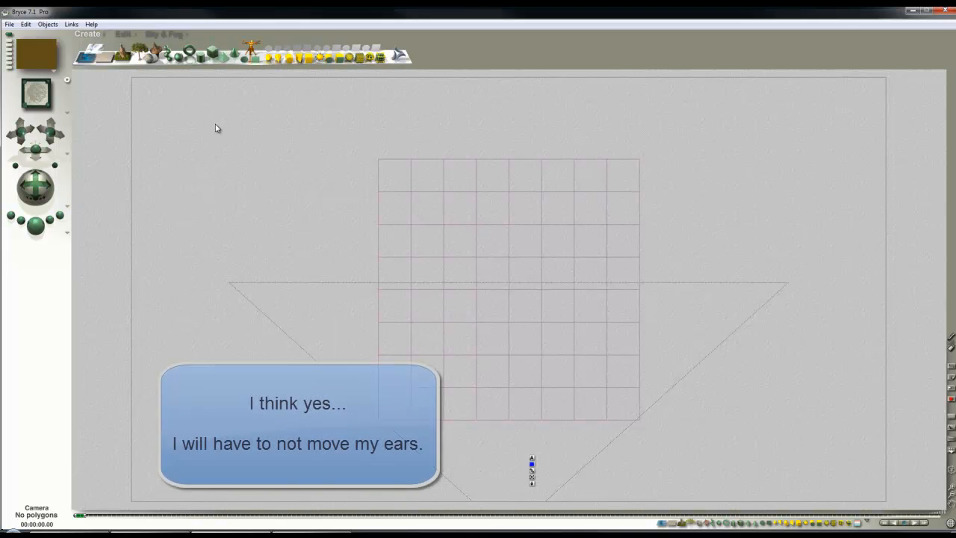
{"action": "left_click", "coordinate": [201, 56]}
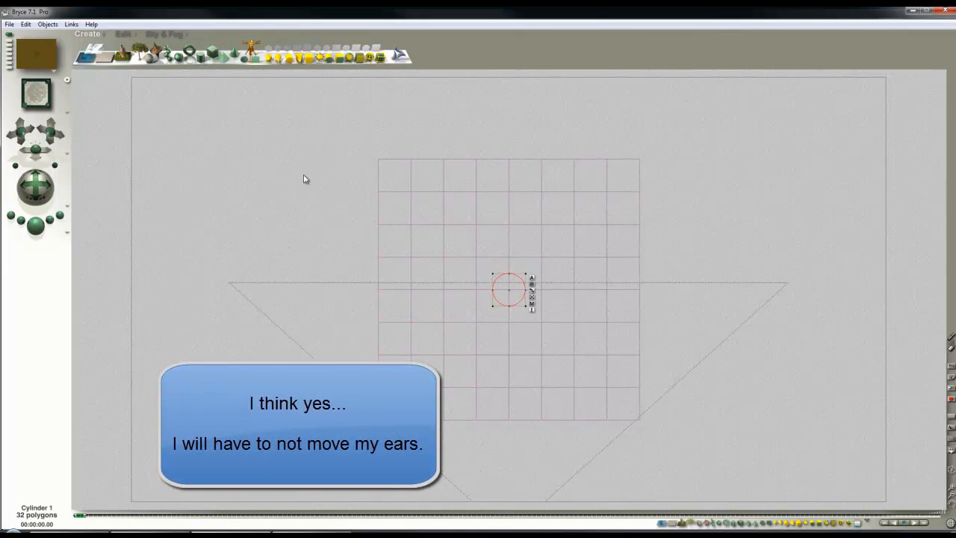
Duplicate the cylinder twice, placing one copy behind it to the right and the other in front of it to the left
{"action": "left_click_drag", "start_coordinate": [515, 297], "coordinate": [560, 228]}
{"action": "key", "text": "ctrl+z"}
{"action": "left_click", "coordinate": [514, 296], "text": "ctrl"}
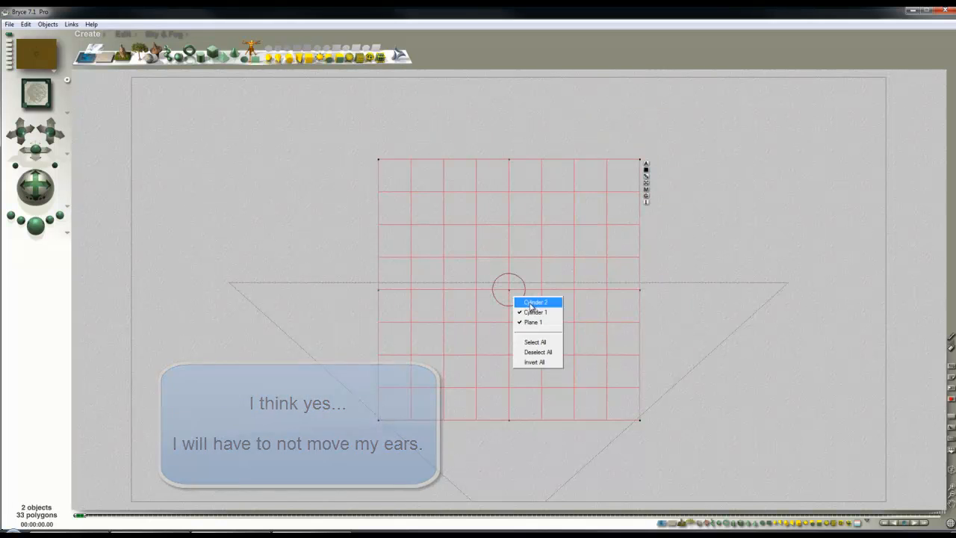
{"action": "left_click", "coordinate": [532, 302]}
{"action": "left_click", "coordinate": [511, 294], "text": "ctrl"}
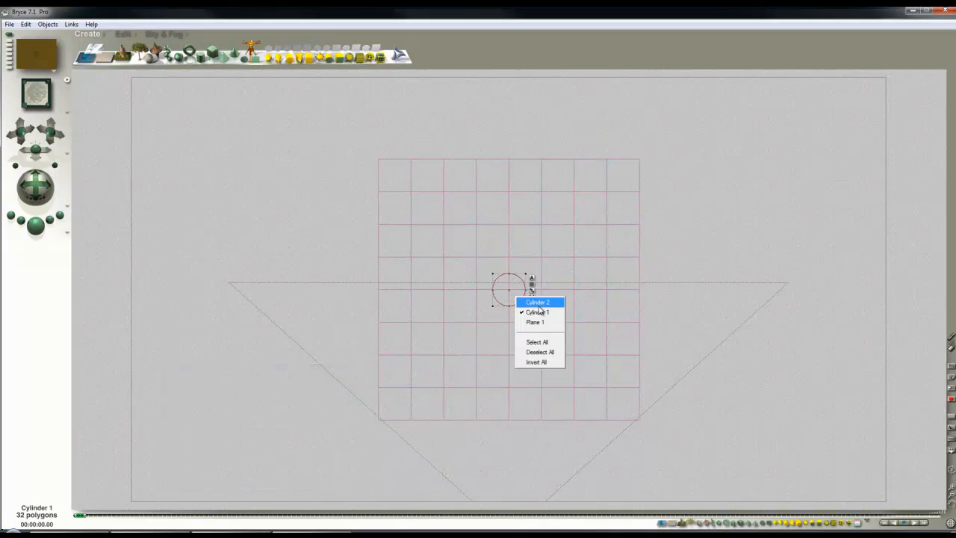
{"action": "left_click", "coordinate": [513, 299]}
{"action": "left_click_drag", "start_coordinate": [513, 298], "coordinate": [440, 387]}
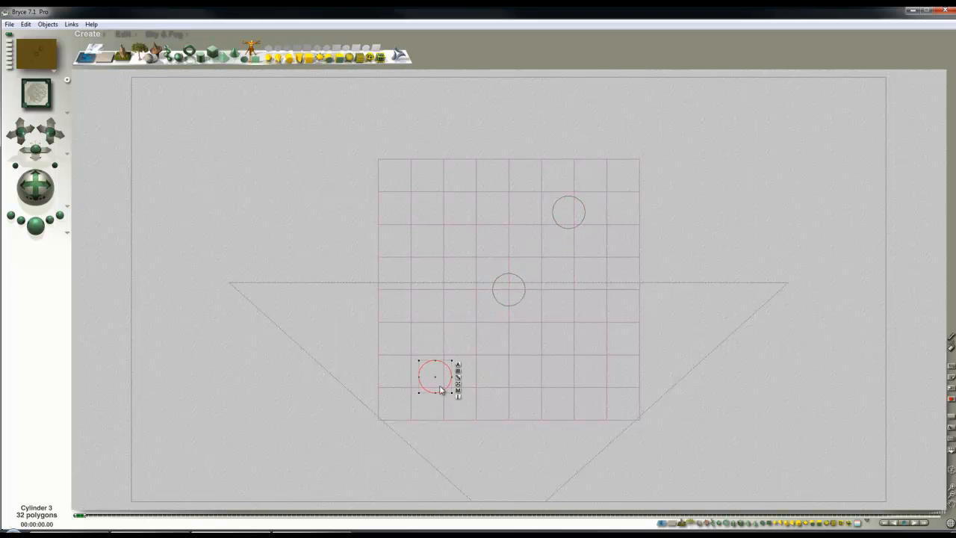
Select all three cylinders in the side view, stretch them into tall columns and return to the camera view
{"action": "key", "text": "3"}
{"action": "left_click_drag", "start_coordinate": [373, 221], "coordinate": [650, 303]}
{"action": "left_click_drag", "start_coordinate": [503, 274], "coordinate": [570, 233]}
{"action": "key", "text": "1"}
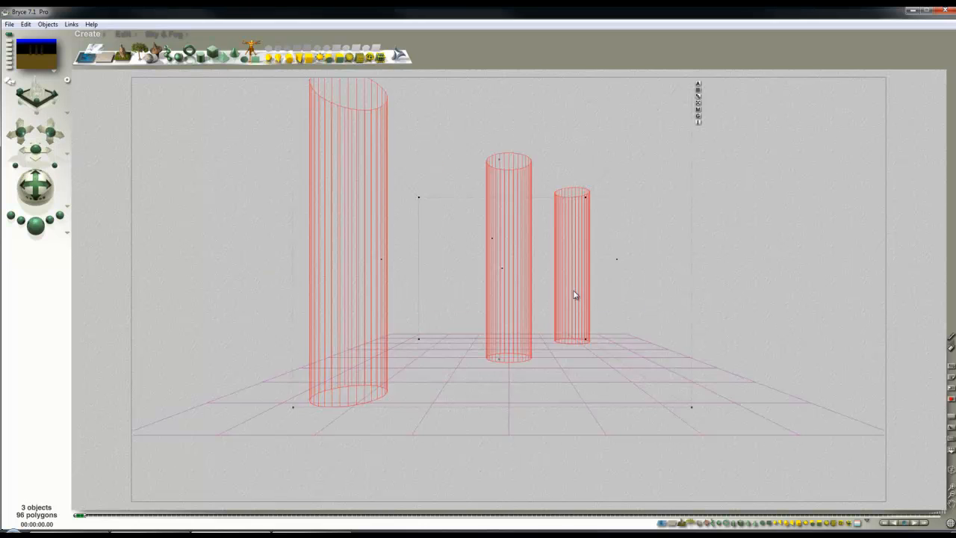
Select the middle cylinder and set the render quality mode to Premium (Effect AntiAliasing)
{"action": "right_click", "coordinate": [515, 175]}
{"action": "left_click", "coordinate": [536, 178]}
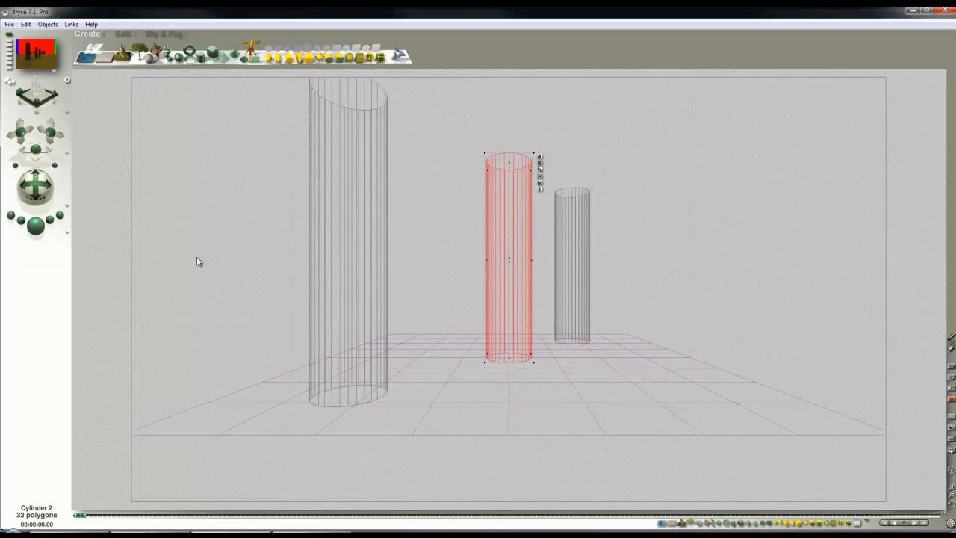
{"action": "left_click", "coordinate": [66, 233]}
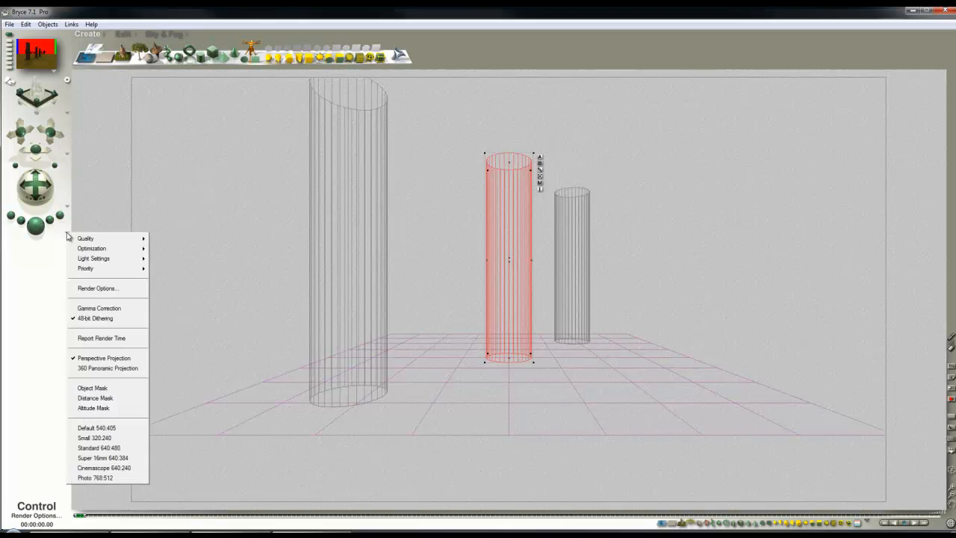
{"action": "left_click", "coordinate": [103, 288]}
{"action": "left_click", "coordinate": [326, 234]}
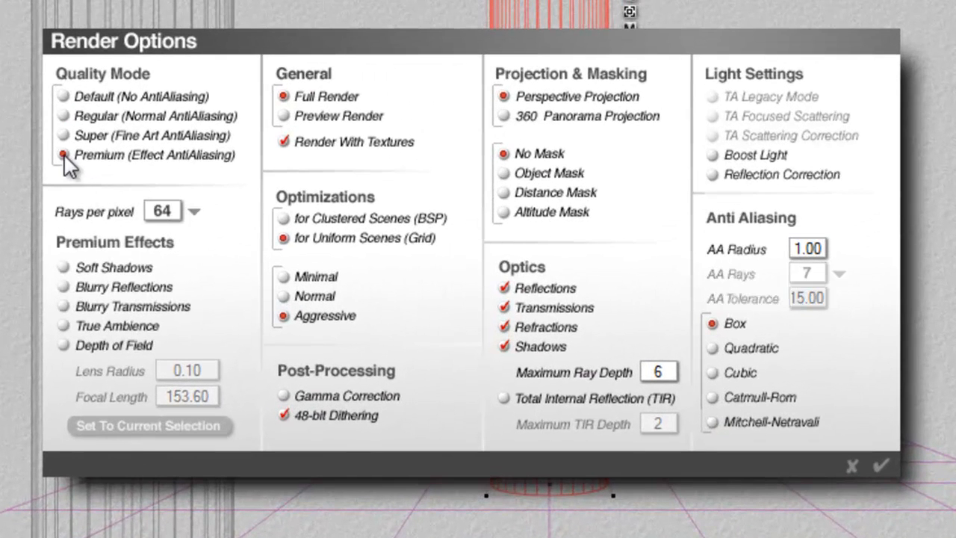
Enable Depth of Field with 16 rays per pixel and a lens radius of 1, and run a test render
{"action": "left_click", "coordinate": [64, 345]}
{"action": "left_click", "coordinate": [193, 212]}
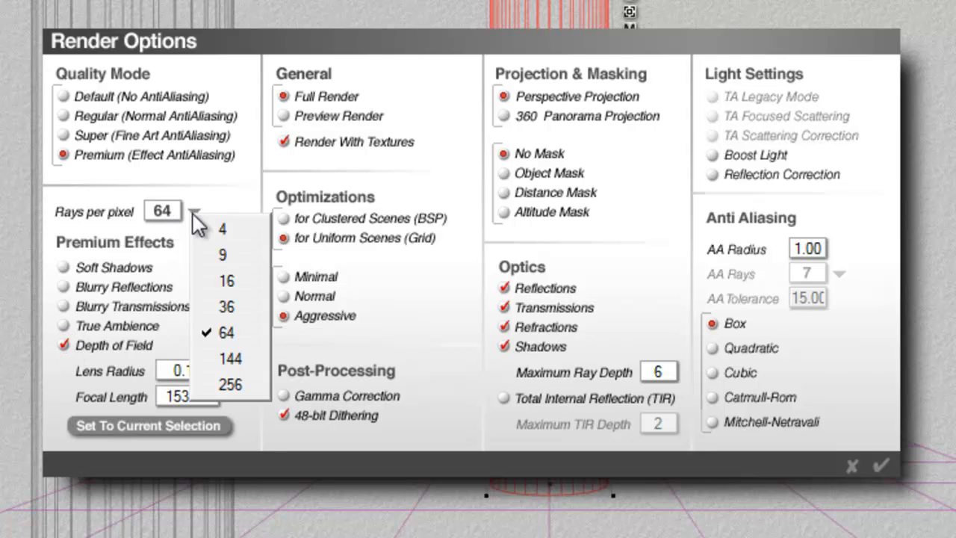
{"action": "left_click", "coordinate": [226, 282]}
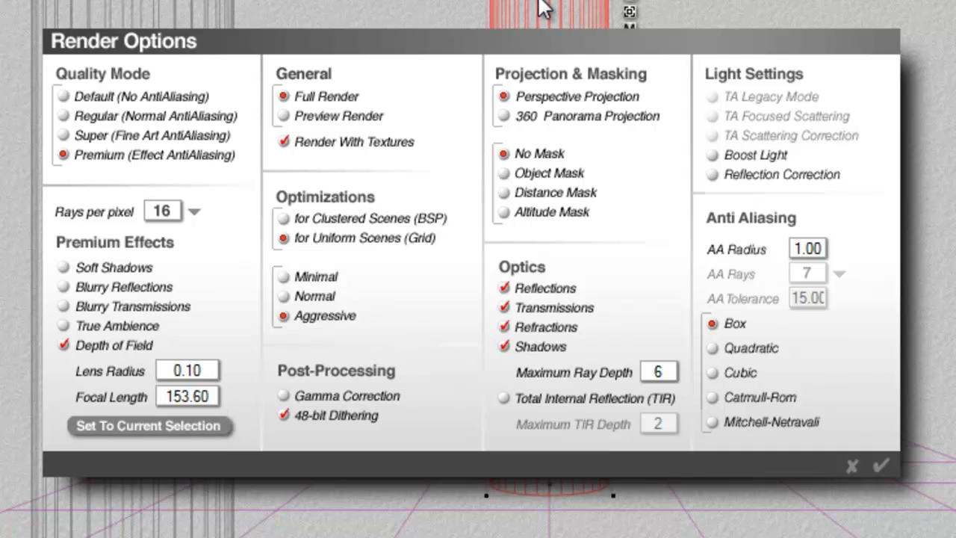
{"action": "double_click", "coordinate": [208, 377]}
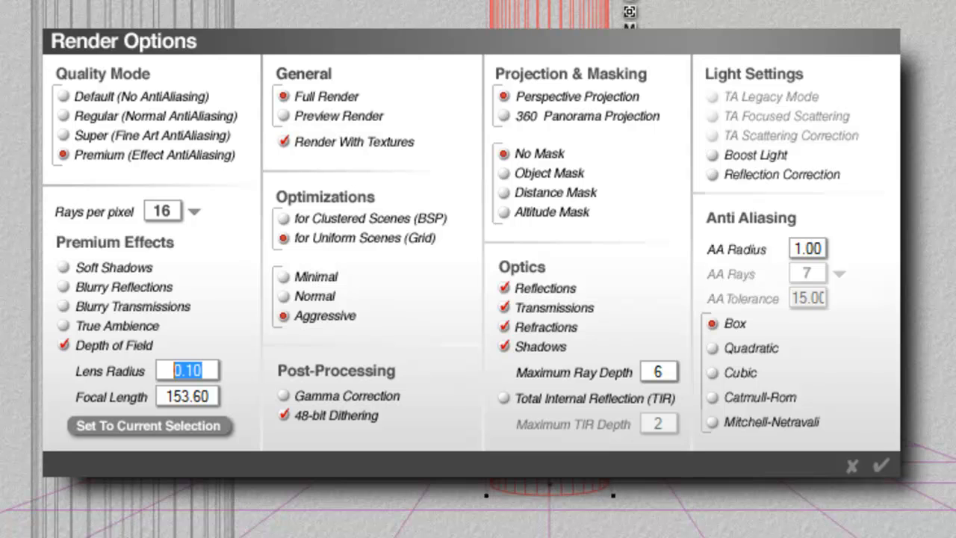
{"action": "type", "text": "1"}
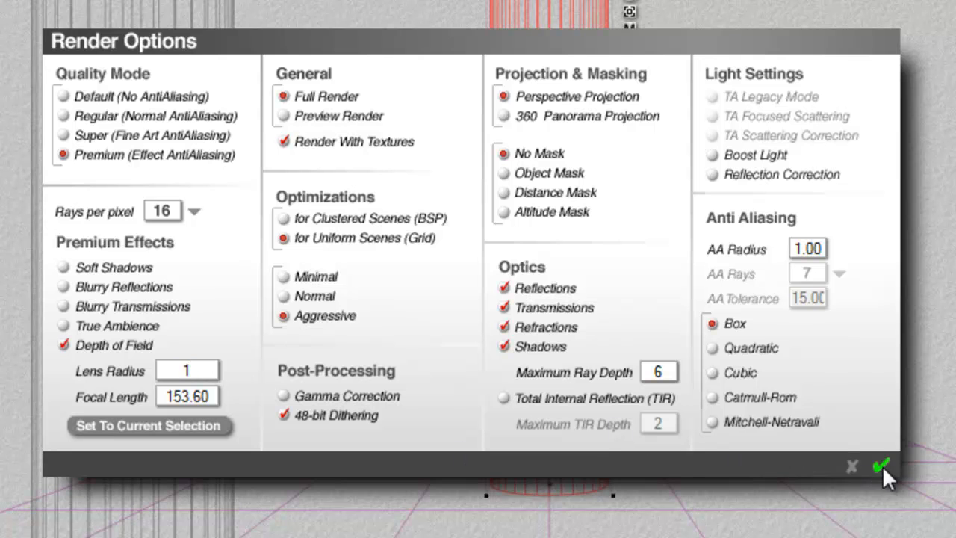
{"action": "left_click", "coordinate": [882, 465]}
{"action": "key", "text": "ctrl+r"}
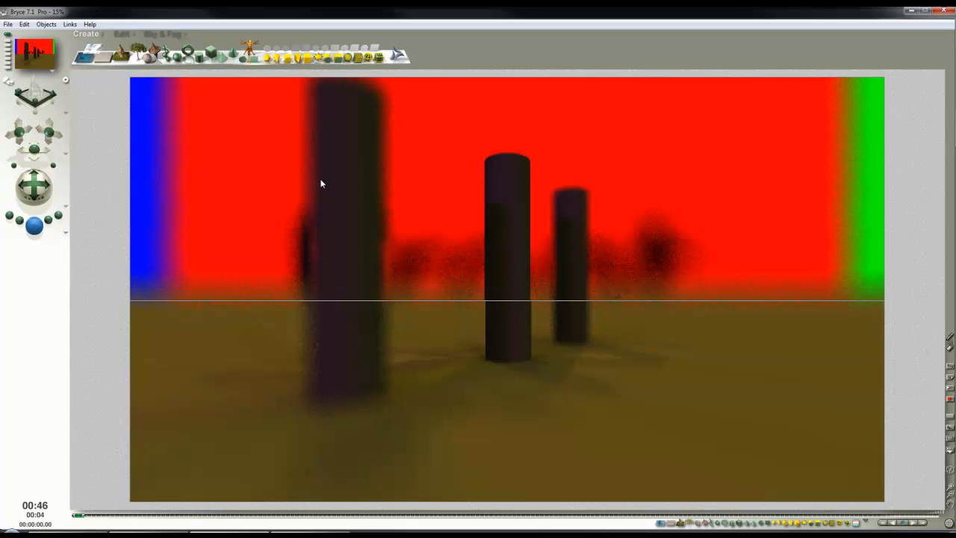
{"action": "key", "text": "Escape"}
Reduce the HDRI's Background DOF to its minimum in the Sky Lab and render the scene again
{"action": "left_click", "coordinate": [169, 35]}
{"action": "left_click", "coordinate": [245, 34]}
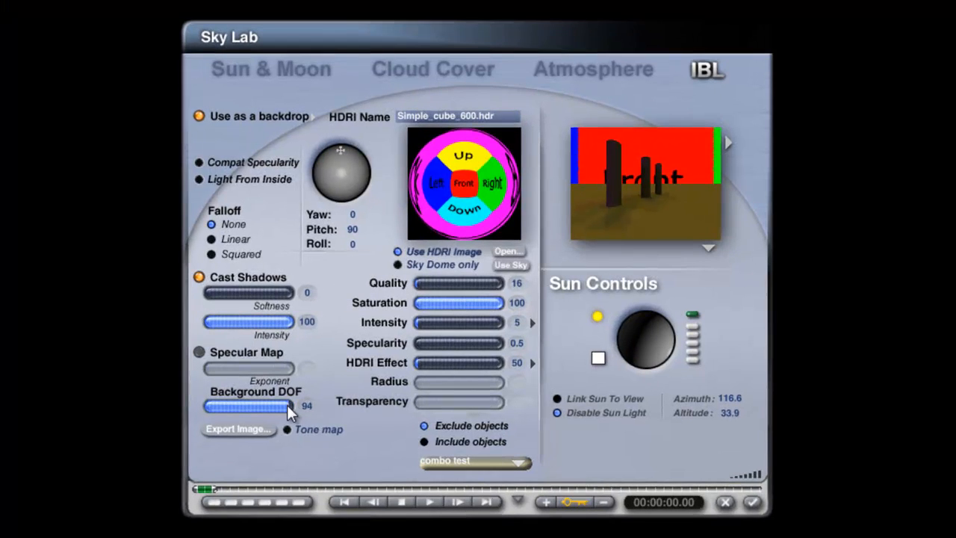
{"action": "left_click_drag", "start_coordinate": [286, 405], "coordinate": [205, 406]}
{"action": "left_click", "coordinate": [752, 502]}
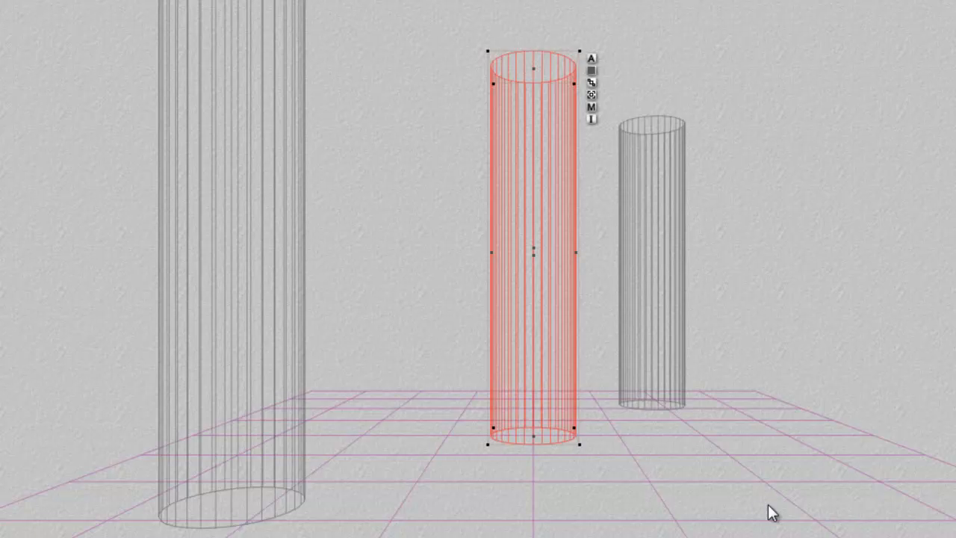
{"action": "key", "text": "ctrl+r"}
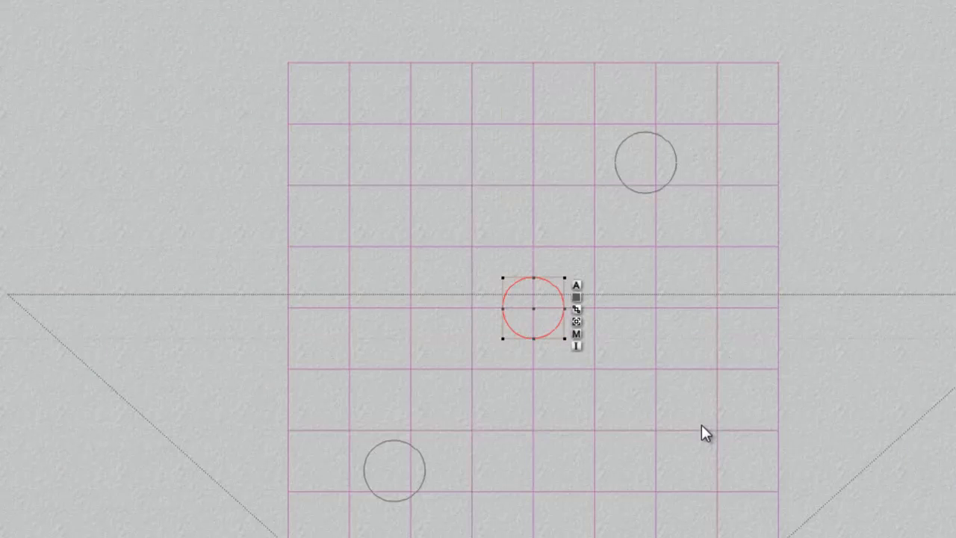
Move the ground plane toward the camera in the top view, so its far edge ends near the front cylinder
{"action": "left_click", "coordinate": [778, 442]}
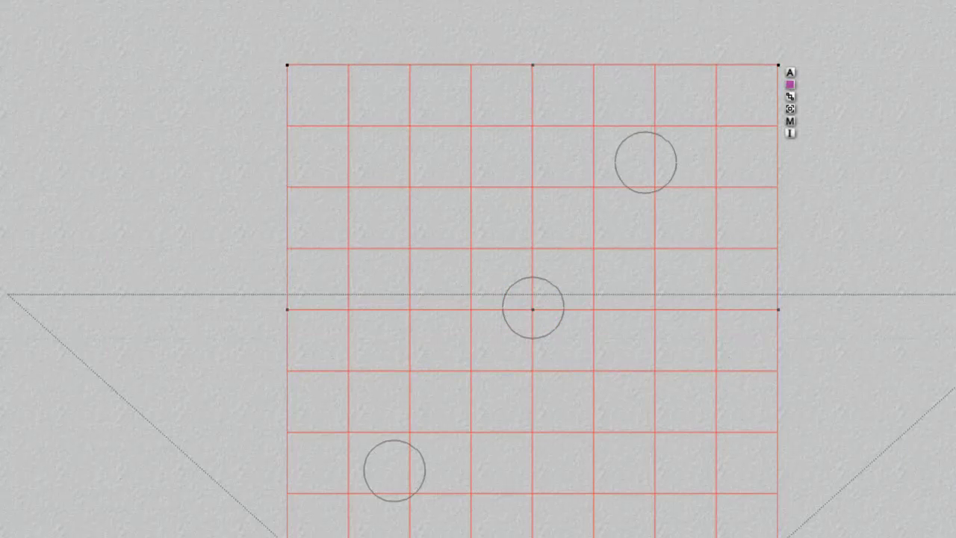
{"action": "key", "text": "ctrl+minus"}
{"action": "key", "text": "ctrl+minus"}
{"action": "left_click_drag", "start_coordinate": [548, 331], "coordinate": [549, 500]}
Lower the camera to just above the ground plane in the side view and render the camera view
{"action": "key", "text": "3"}
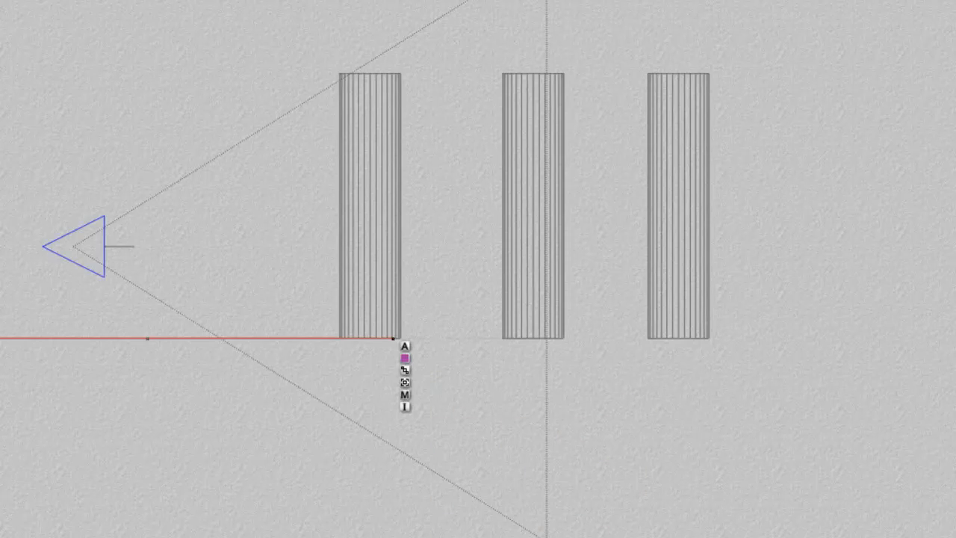
{"action": "left_click_drag", "start_coordinate": [90, 261], "coordinate": [93, 342]}
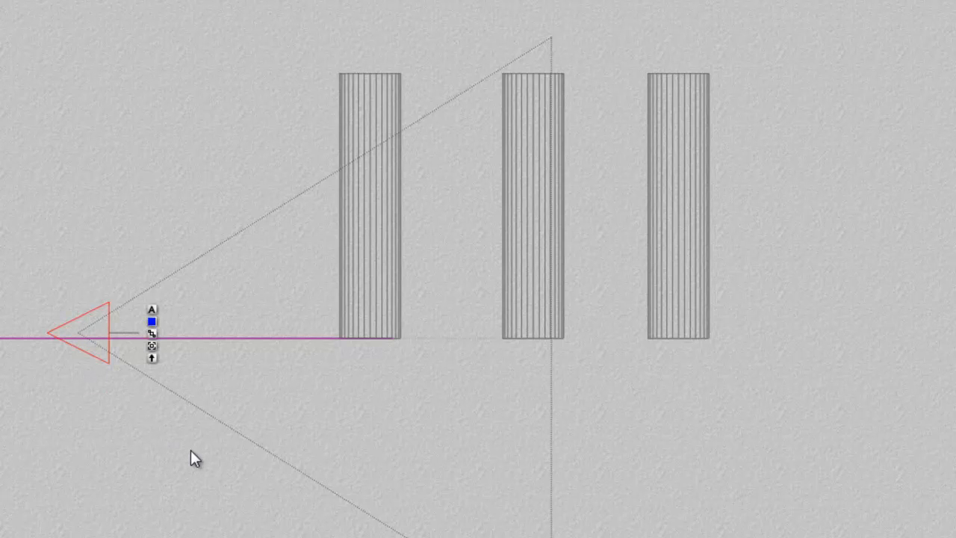
{"action": "left_click", "coordinate": [497, 454]}
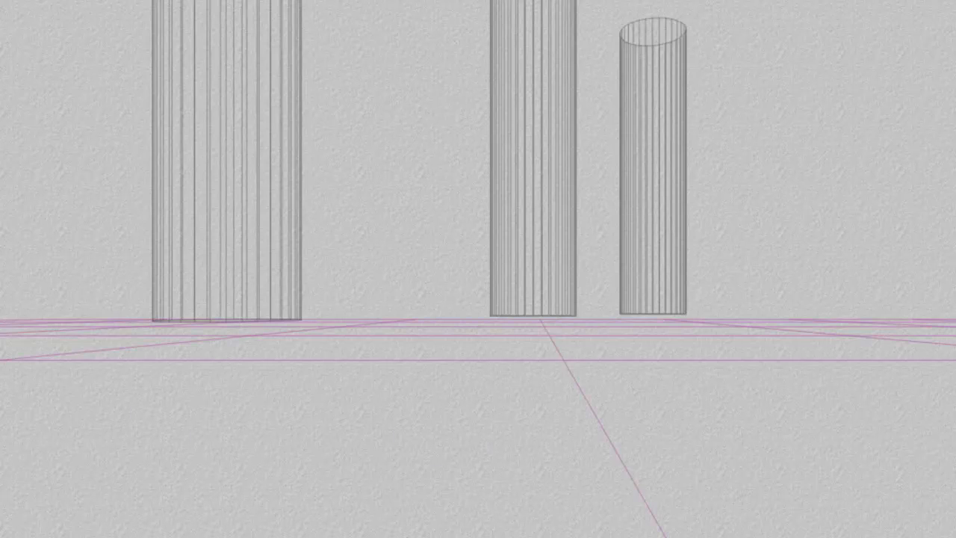
{"action": "left_click", "coordinate": [1, 419]}
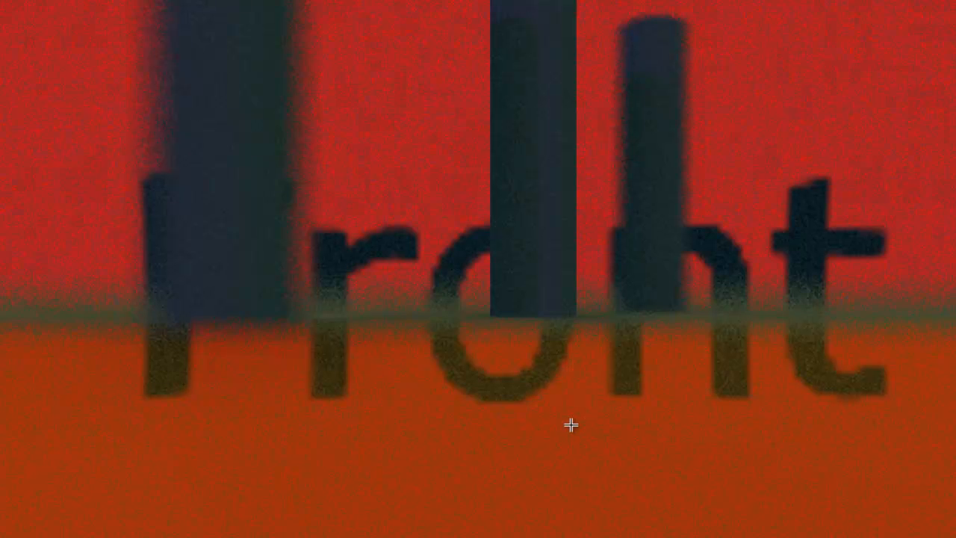
Raise the camera slightly above the ground plane in the side view and render the camera view
{"action": "key", "text": "Escape"}
{"action": "key", "text": "3"}
{"action": "left_click_drag", "start_coordinate": [101, 319], "coordinate": [103, 298]}
{"action": "key", "text": "1"}
{"action": "key", "text": "3"}
{"action": "key", "text": "1"}
{"action": "key", "text": "ctrl+r"}
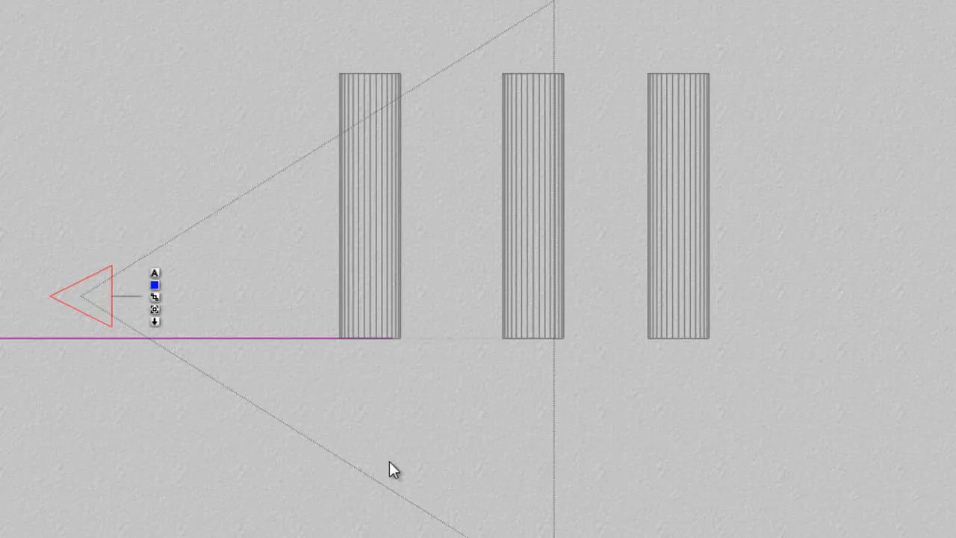
Check the camera's coordinates and try a depth-of-field lens radius of 2 in the render options
{"action": "left_click", "coordinate": [157, 273]}
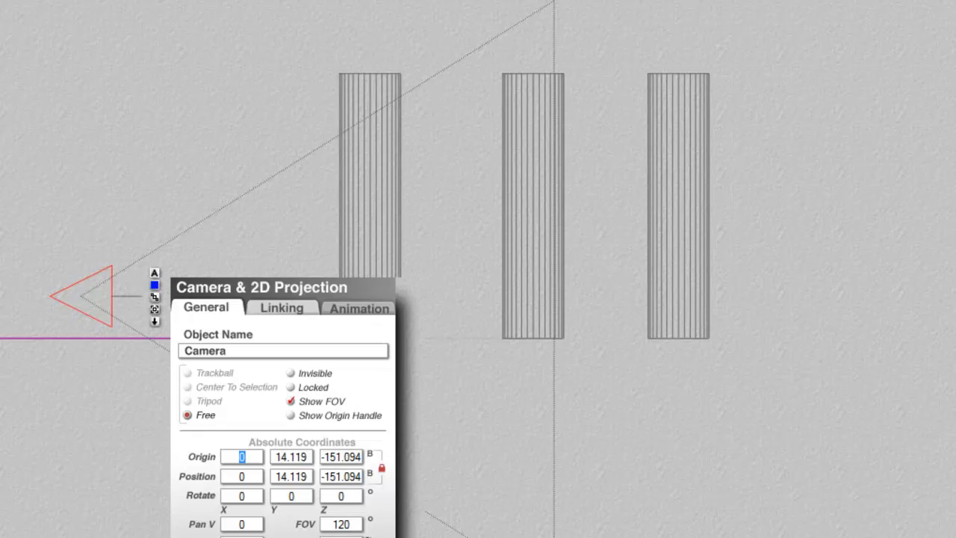
{"action": "key", "text": "Escape"}
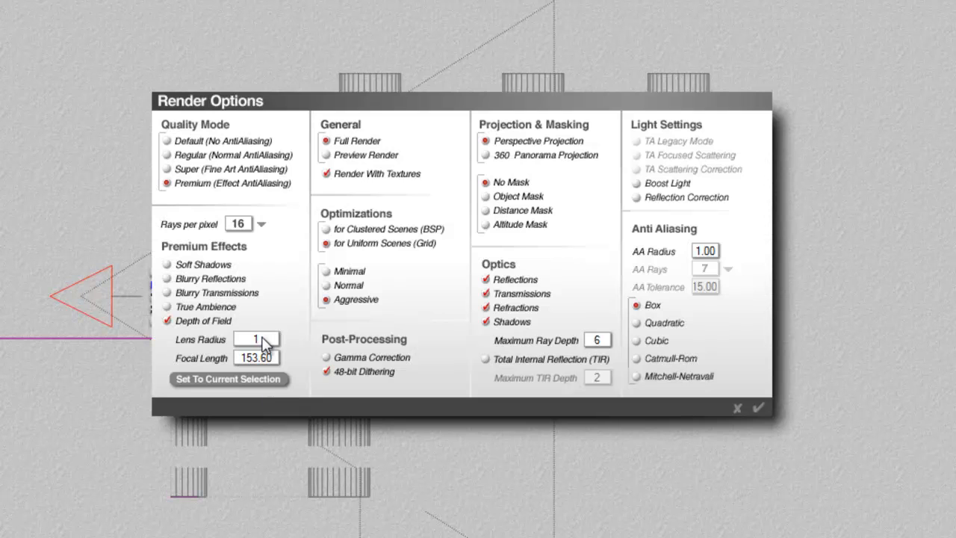
{"action": "double_click", "coordinate": [262, 338]}
{"action": "type", "text": "2"}
{"action": "left_click", "coordinate": [743, 408]}
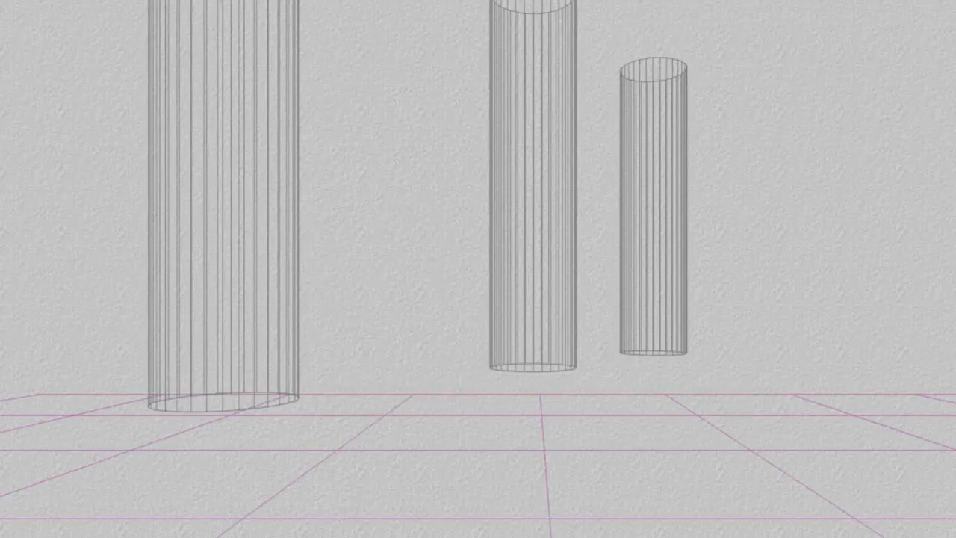
Examine the projection types offered for exporting the HDRI image in the Sky Lab, without exporting anything
{"action": "left_click", "coordinate": [1, 460]}
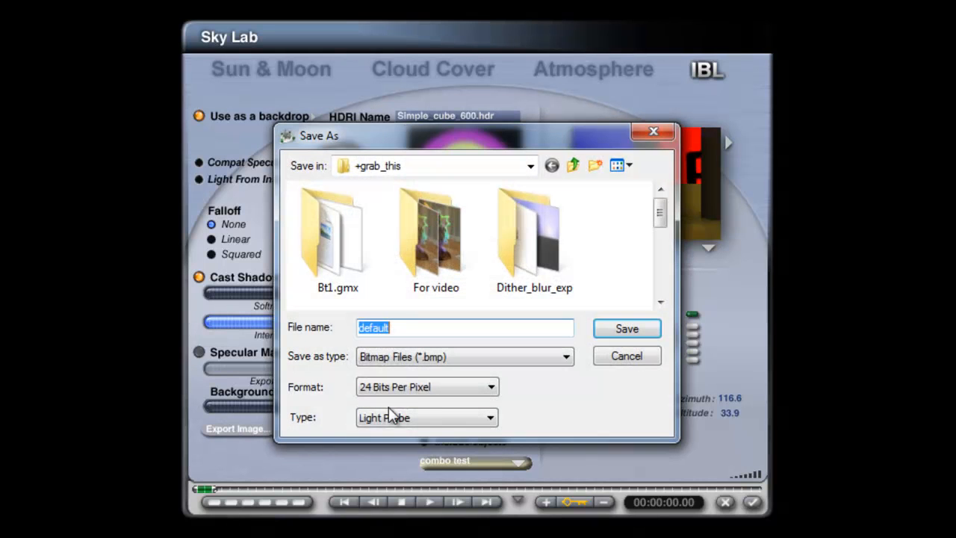
{"action": "left_click", "coordinate": [459, 419]}
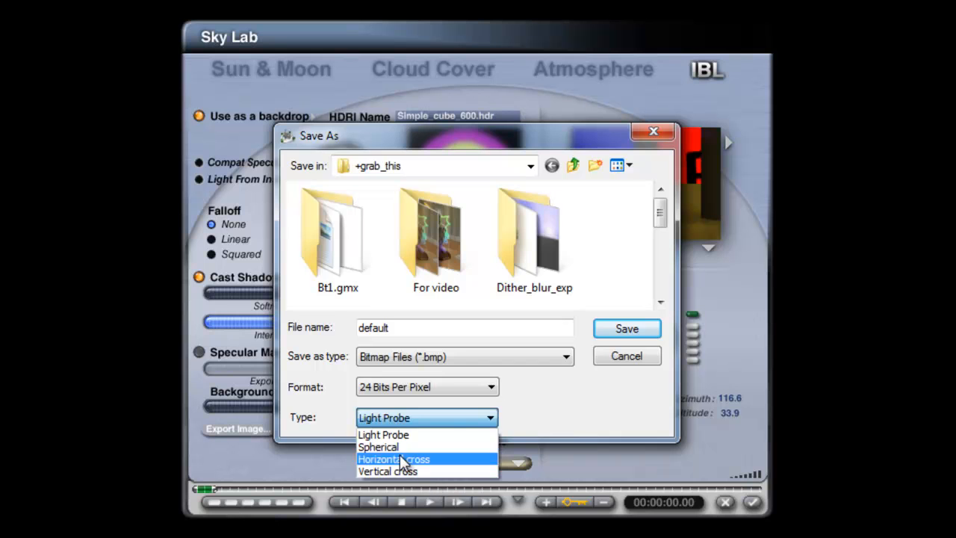
{"action": "left_click", "coordinate": [396, 435]}
{"action": "left_click", "coordinate": [633, 356]}
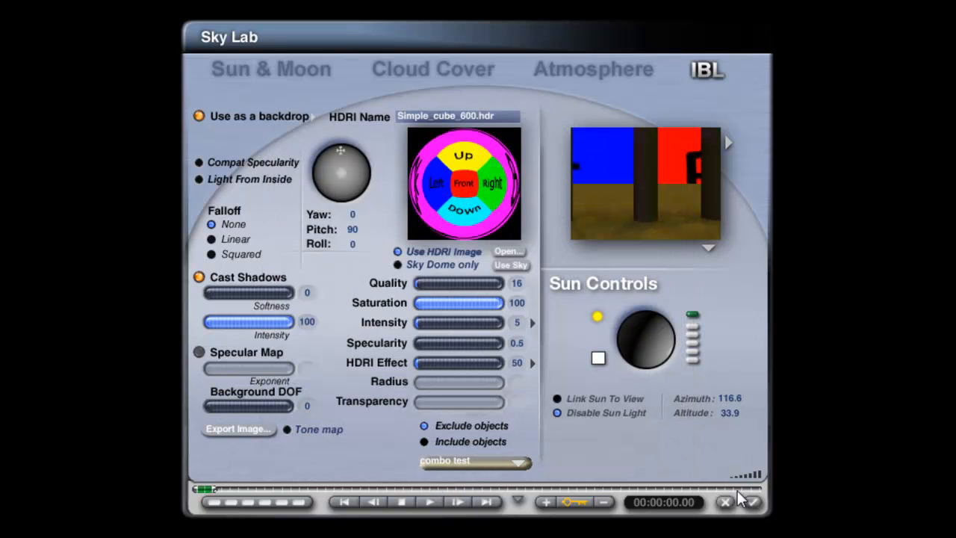
{"action": "left_click", "coordinate": [728, 502]}
Delete the cylinders and the ground plane from the scene and create a cube
{"action": "left_click_drag", "start_coordinate": [816, 333], "coordinate": [171, 21]}
{"action": "key", "text": "Delete"}
{"action": "left_click", "coordinate": [631, 382]}
{"action": "key", "text": "Delete"}
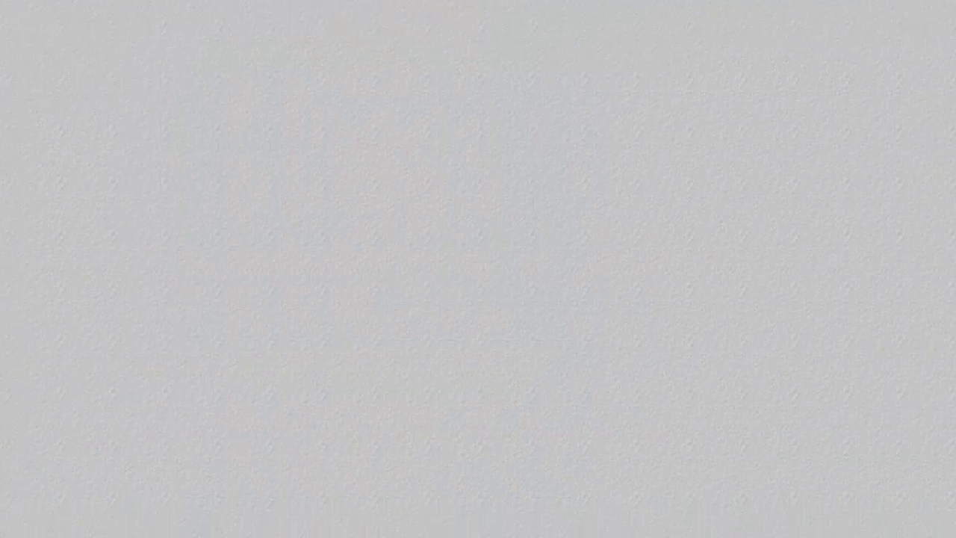
{"action": "left_click", "coordinate": [210, 53]}
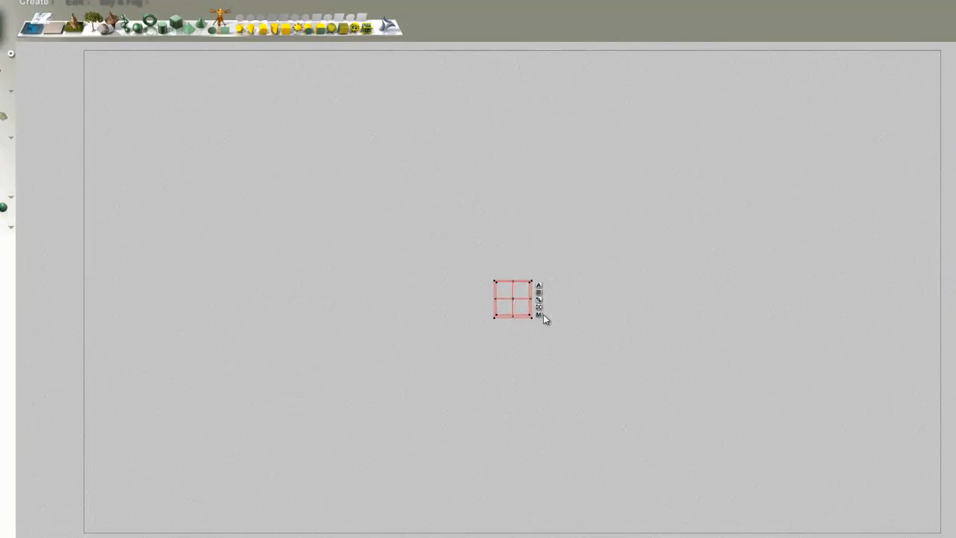
Assign texture A to the cube's ambient colour, with ambience at 100 and diffusion at 0
{"action": "left_click", "coordinate": [538, 314]}
{"action": "left_click", "coordinate": [497, 162]}
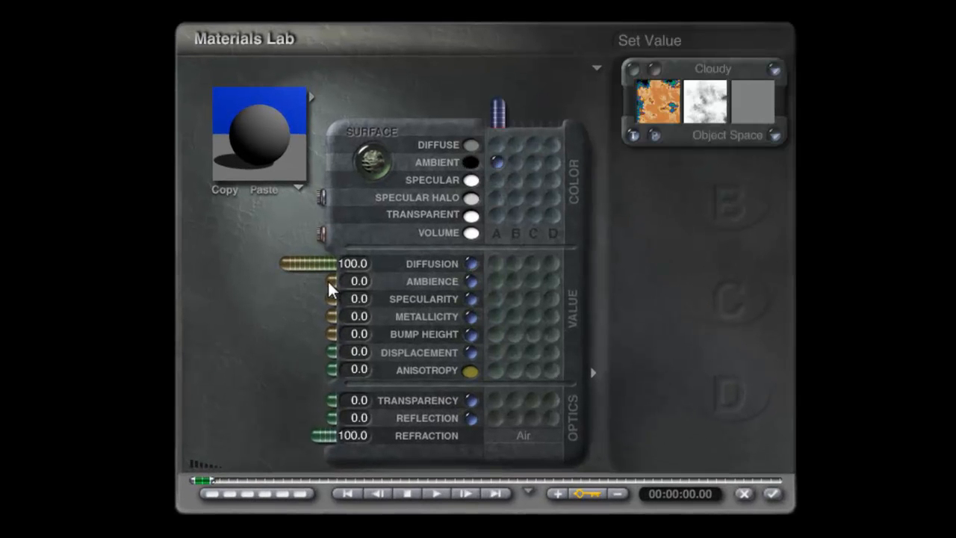
{"action": "left_click_drag", "start_coordinate": [332, 281], "coordinate": [188, 283]}
{"action": "left_click_drag", "start_coordinate": [282, 264], "coordinate": [337, 264]}
Make texture A an image texture and load the picture Simple_cube_sm into it
{"action": "left_click", "coordinate": [654, 135]}
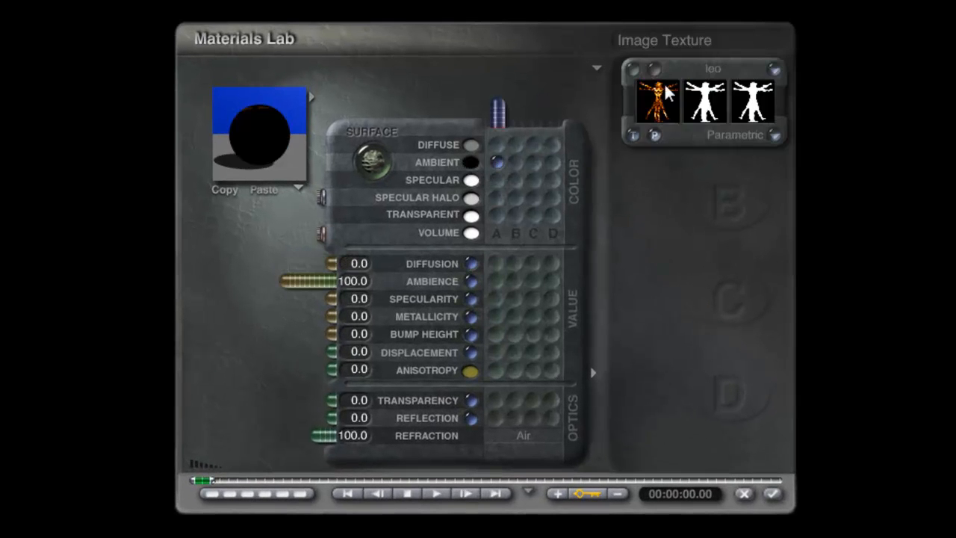
{"action": "left_click", "coordinate": [655, 72]}
{"action": "left_click", "coordinate": [313, 296]}
{"action": "left_click", "coordinate": [535, 301]}
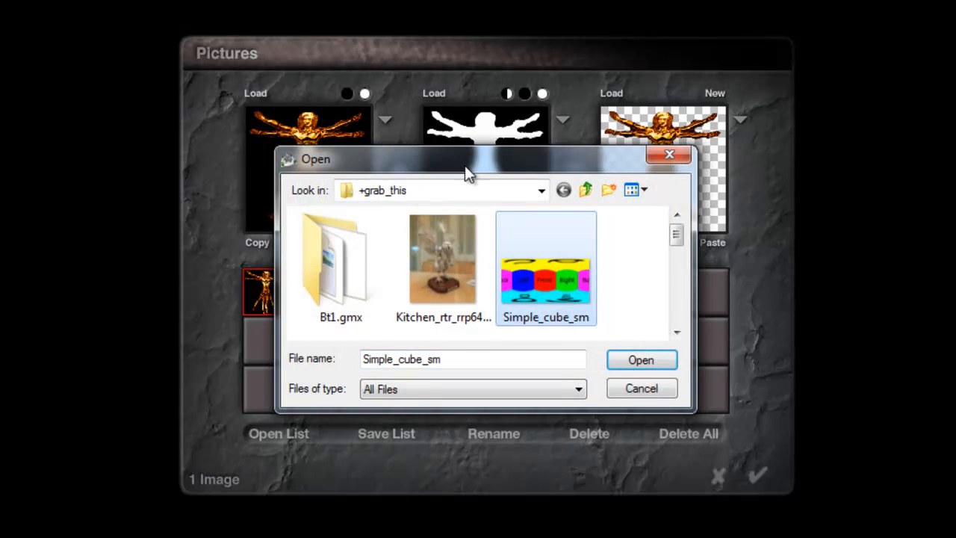
{"action": "left_click", "coordinate": [640, 360]}
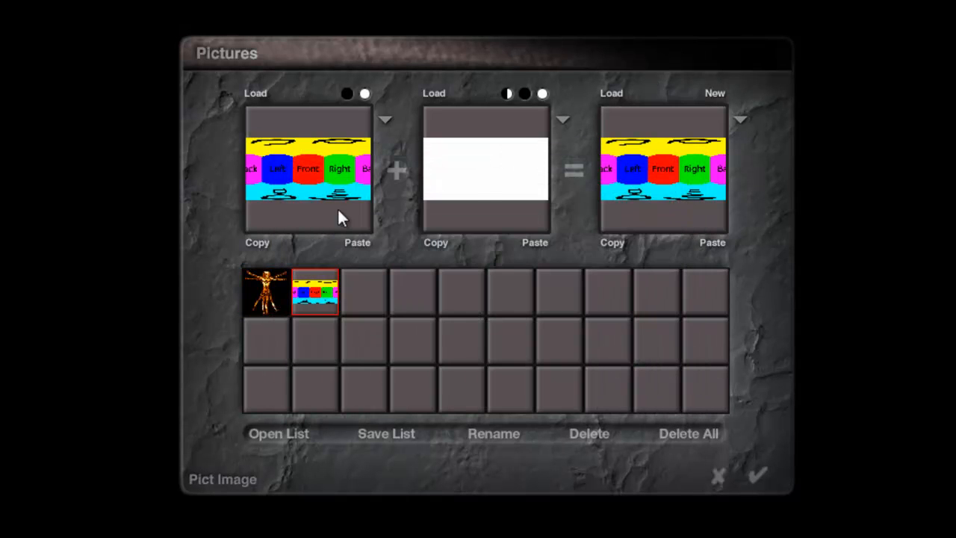
{"action": "left_click", "coordinate": [757, 475]}
Map the cube's picture texture as Spherical, preview it on the selected cube and apply the material
{"action": "left_click", "coordinate": [774, 135]}
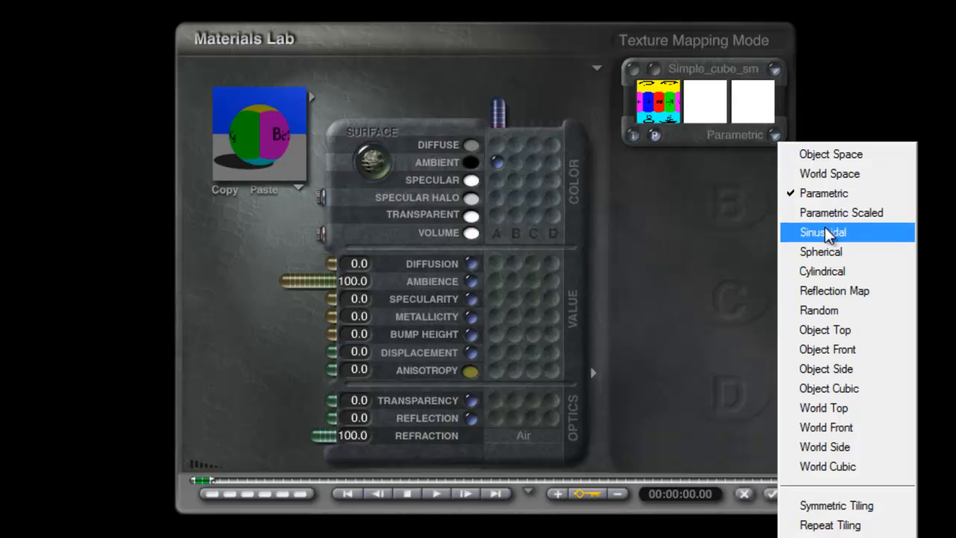
{"action": "left_click", "coordinate": [821, 252]}
{"action": "left_click", "coordinate": [299, 188]}
{"action": "left_click", "coordinate": [357, 333]}
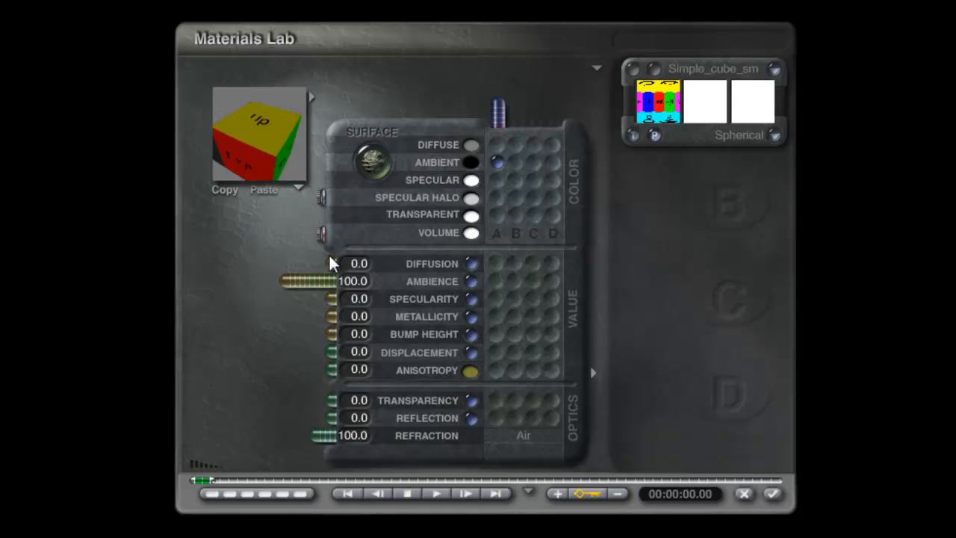
{"action": "left_click", "coordinate": [773, 495]}
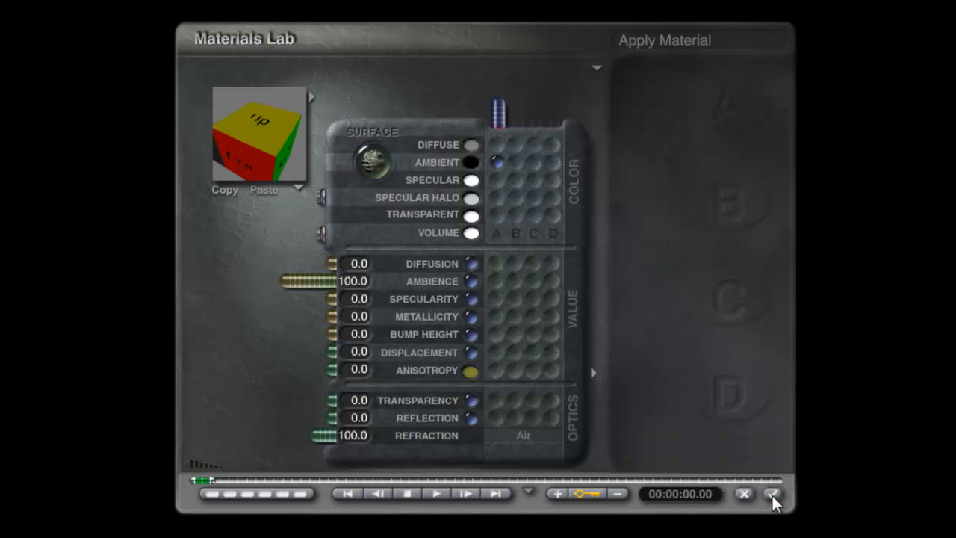
Set the HDRI's specularity and HDRI effect to 0 in the Sky Lab and stop using it as a backdrop
{"action": "left_click", "coordinate": [330, 44]}
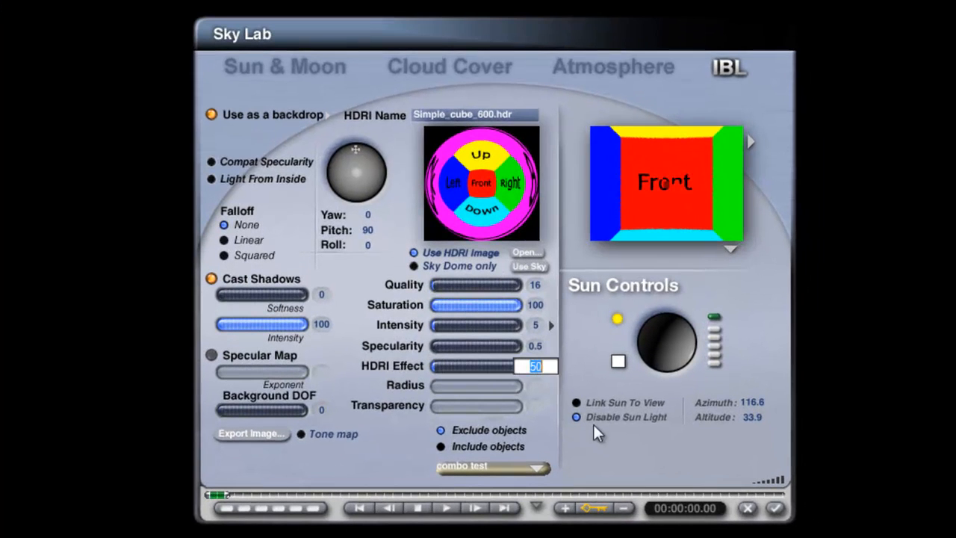
{"action": "type", "text": "0"}
{"action": "key", "text": "Return"}
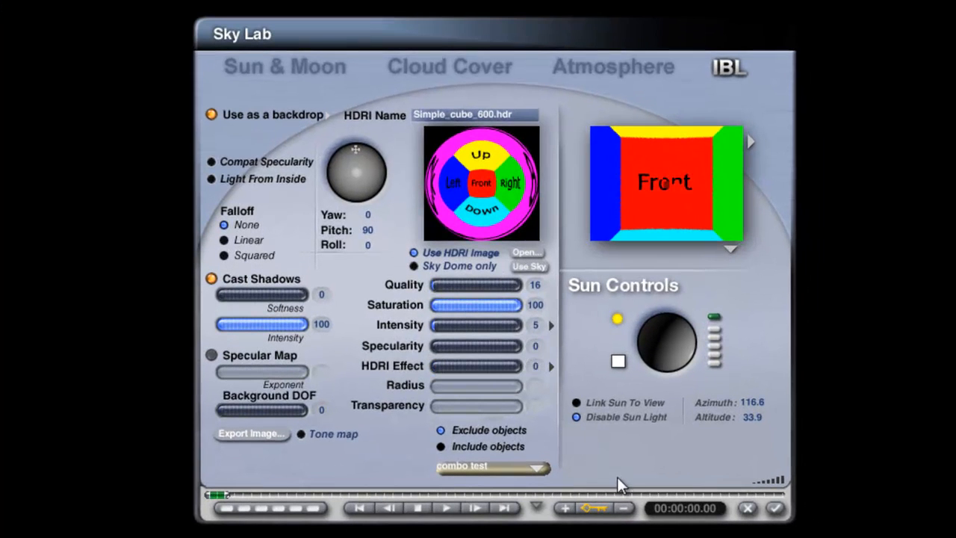
{"action": "left_click", "coordinate": [774, 508]}
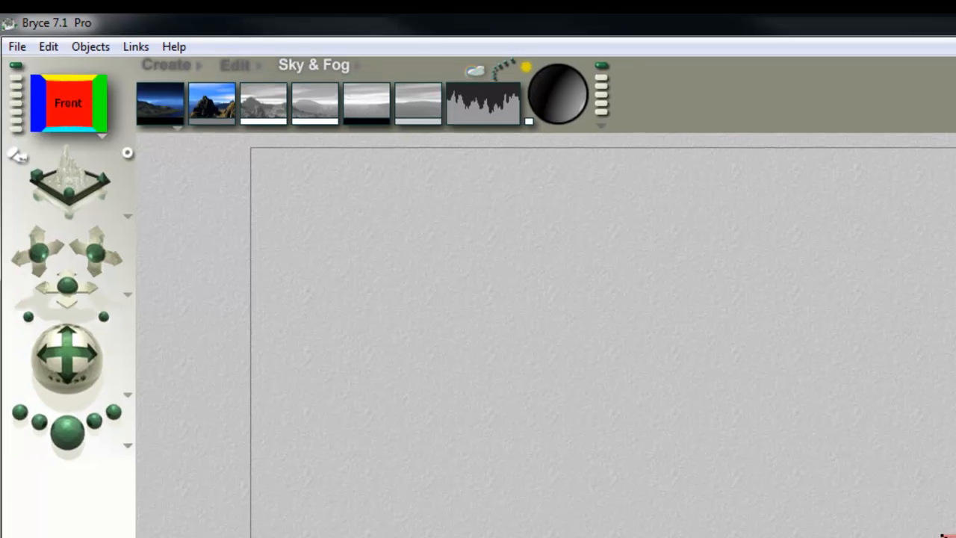
{"action": "left_click_drag", "start_coordinate": [219, 121], "coordinate": [279, 224]}
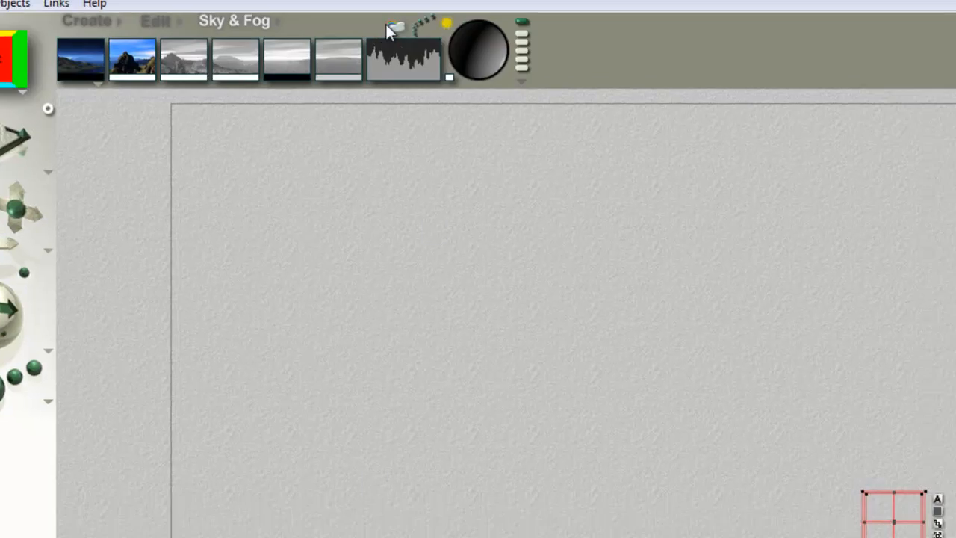
{"action": "left_click", "coordinate": [475, 71]}
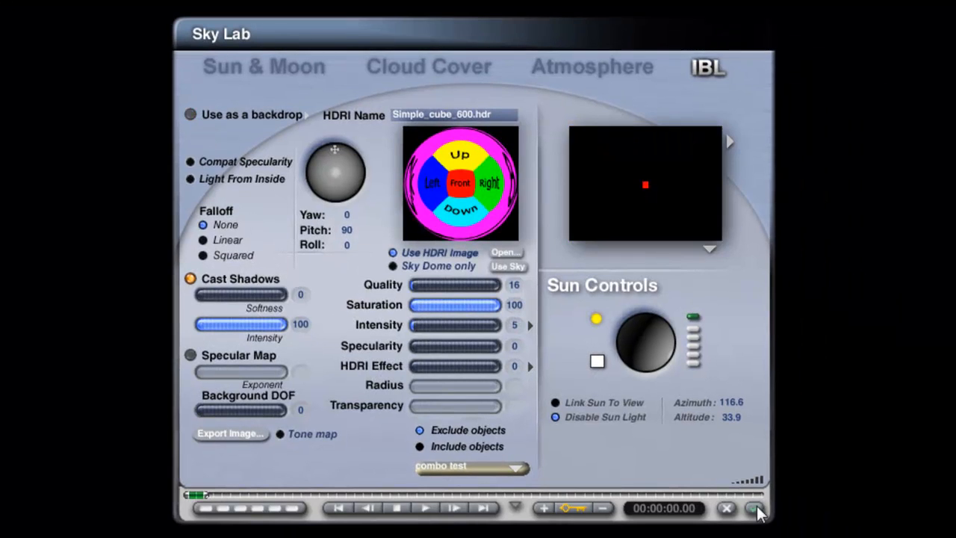
{"action": "left_click", "coordinate": [754, 508]}
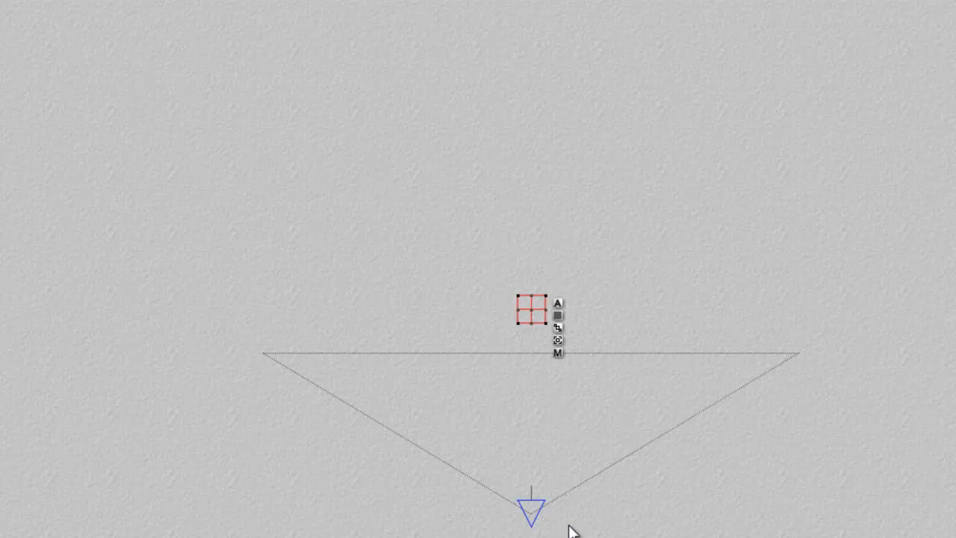
Set the camera's Y and Z origin coordinates to 0 so it sits at the world centre
{"action": "left_click", "coordinate": [532, 510]}
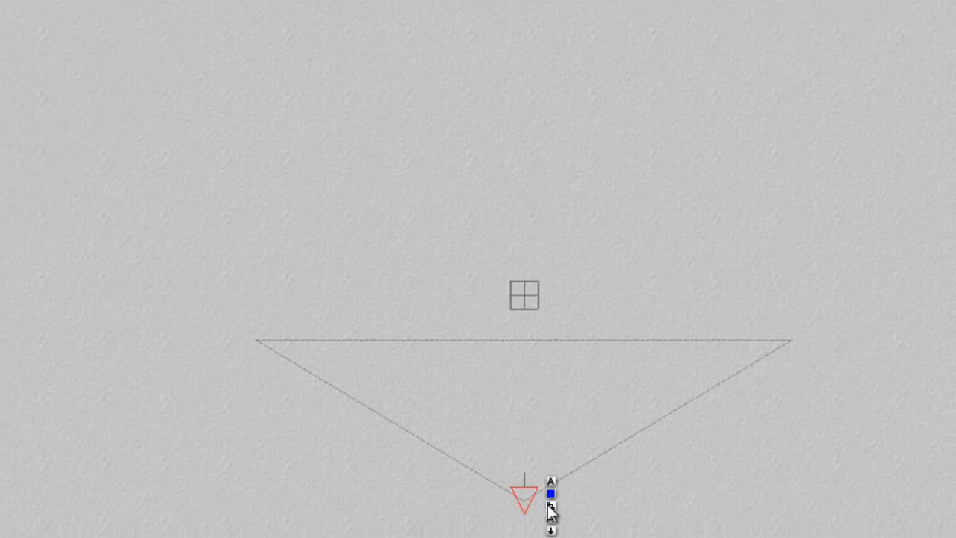
{"action": "left_click", "coordinate": [557, 496]}
{"action": "key", "text": "Tab"}
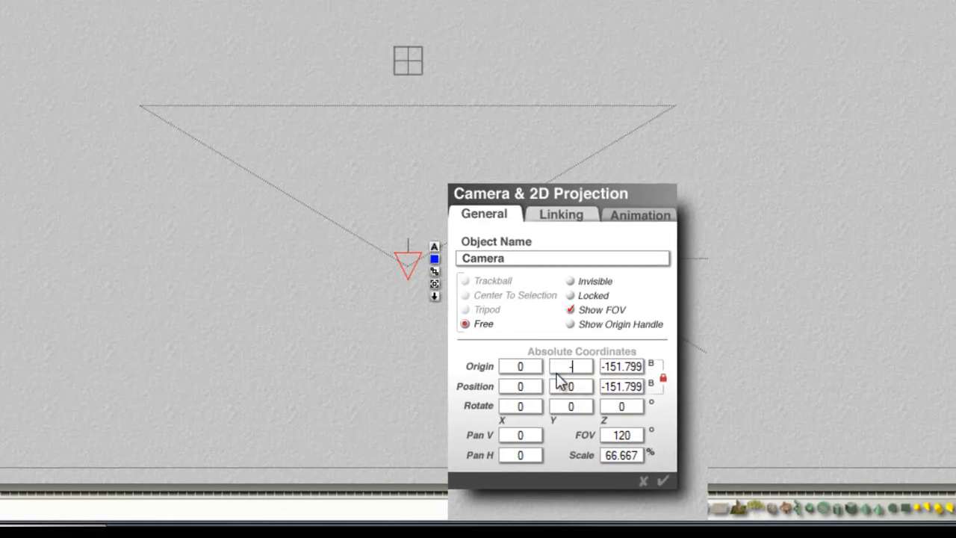
{"action": "type", "text": "0"}
{"action": "left_click_drag", "start_coordinate": [642, 366], "coordinate": [554, 394]}
{"action": "type", "text": "0"}
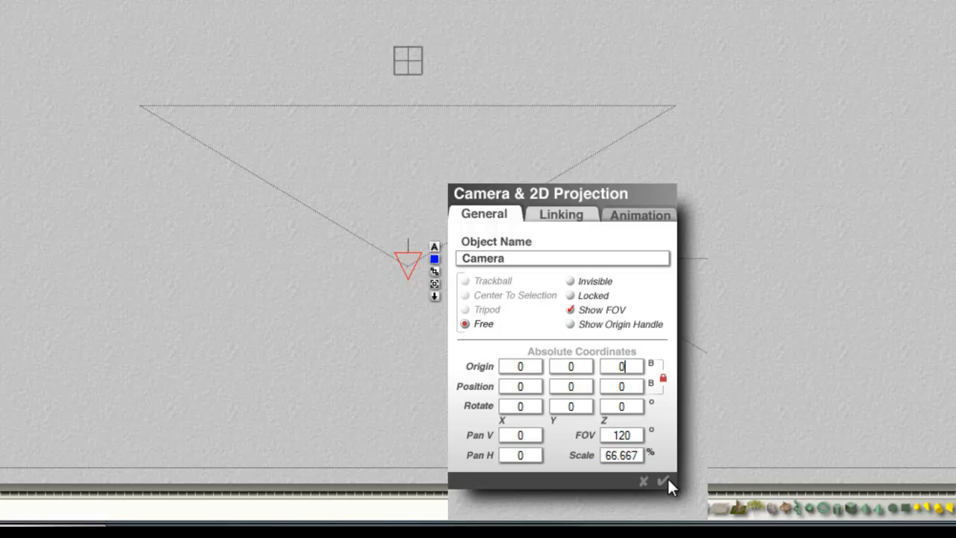
{"action": "left_click", "coordinate": [665, 478]}
Centre the cube vertically on the camera and move it forward until its near face is directly in front
{"action": "left_click", "coordinate": [415, 66], "text": "ctrl"}
{"action": "left_click", "coordinate": [467, 191]}
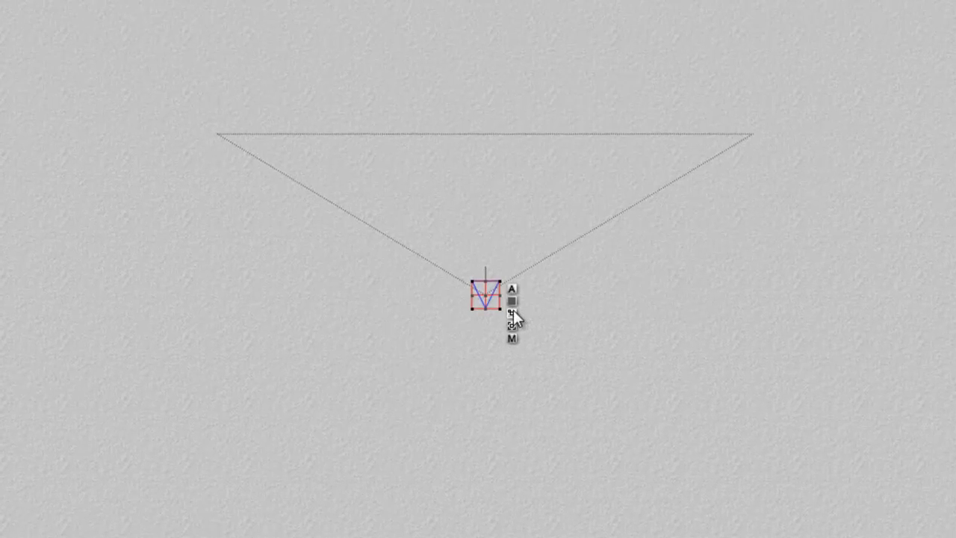
{"action": "key", "text": "3"}
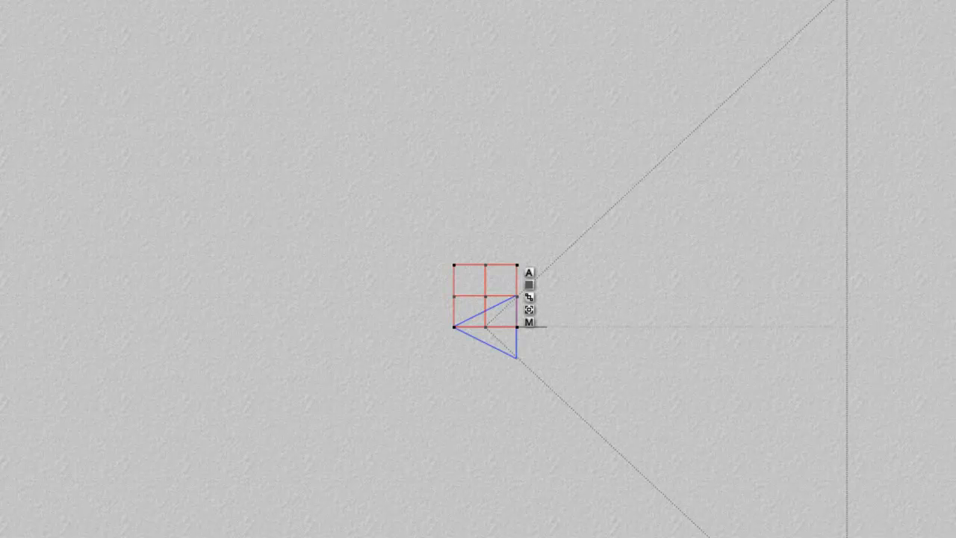
{"action": "key", "text": "Page_Down"}
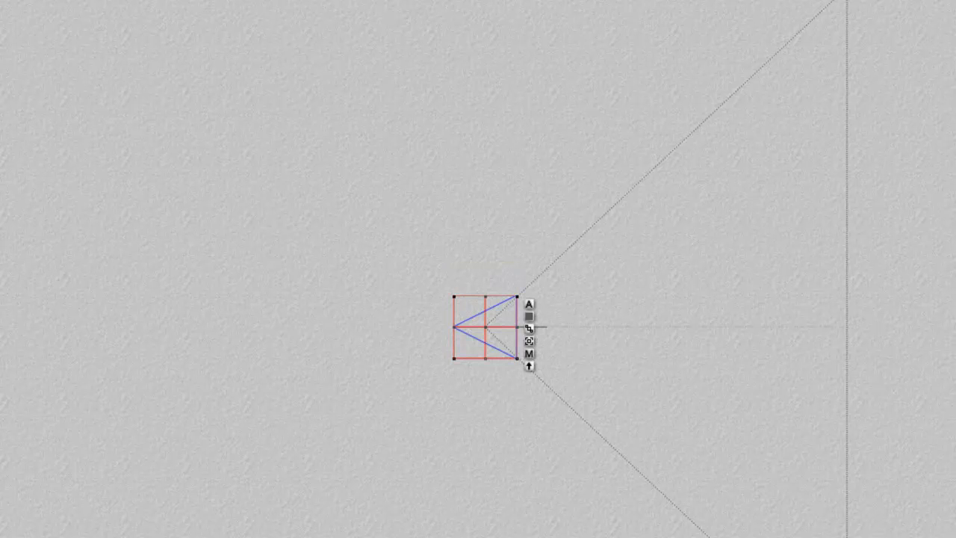
{"action": "key", "text": "Up"}
{"action": "key", "text": "Up"}
{"action": "key", "text": "2"}
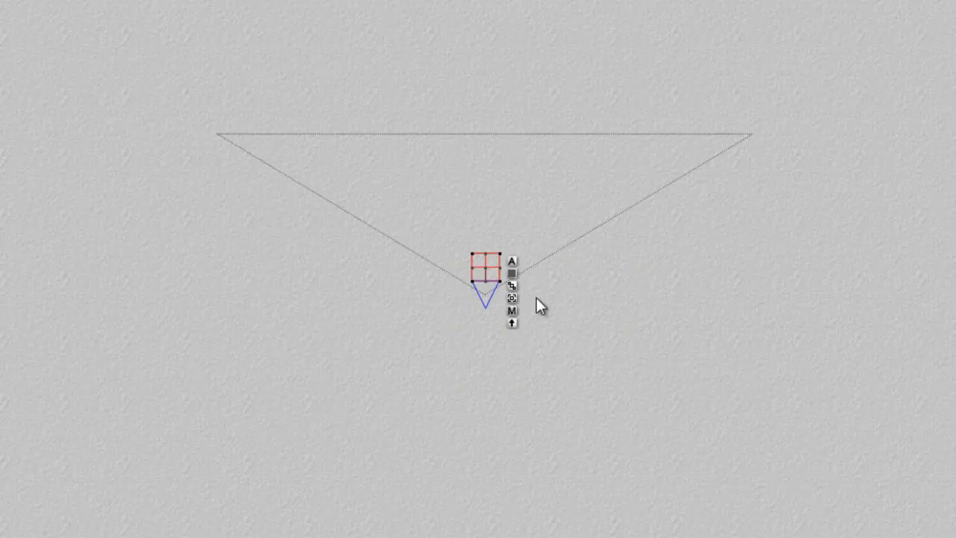
Set the camera's field of view to 90 degrees and its scale to 72.5%
{"action": "right_click", "coordinate": [485, 300]}
{"action": "left_click", "coordinate": [498, 313]}
{"action": "left_click", "coordinate": [513, 273]}
{"action": "left_click", "coordinate": [613, 410]}
{"action": "type", "text": "90"}
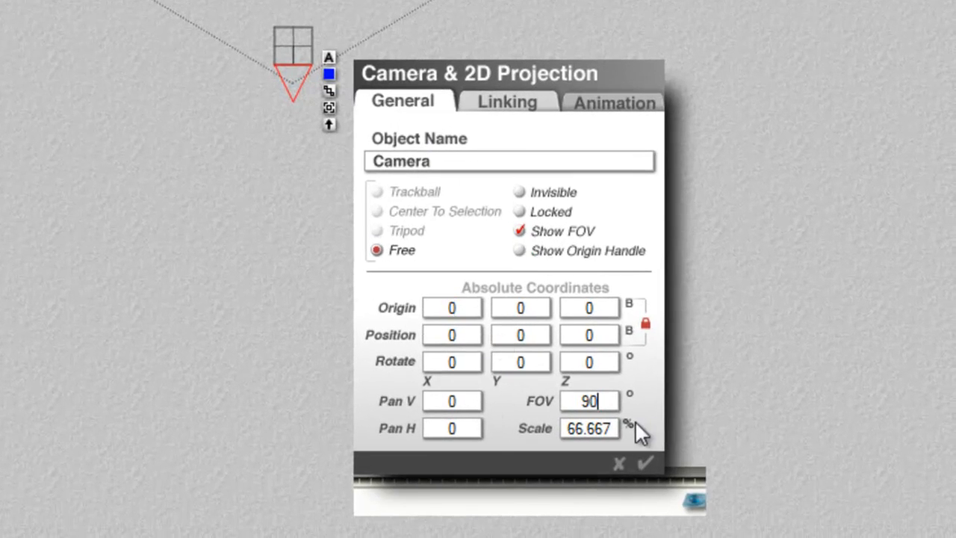
{"action": "left_click", "coordinate": [604, 428]}
{"action": "type", "text": "72"}
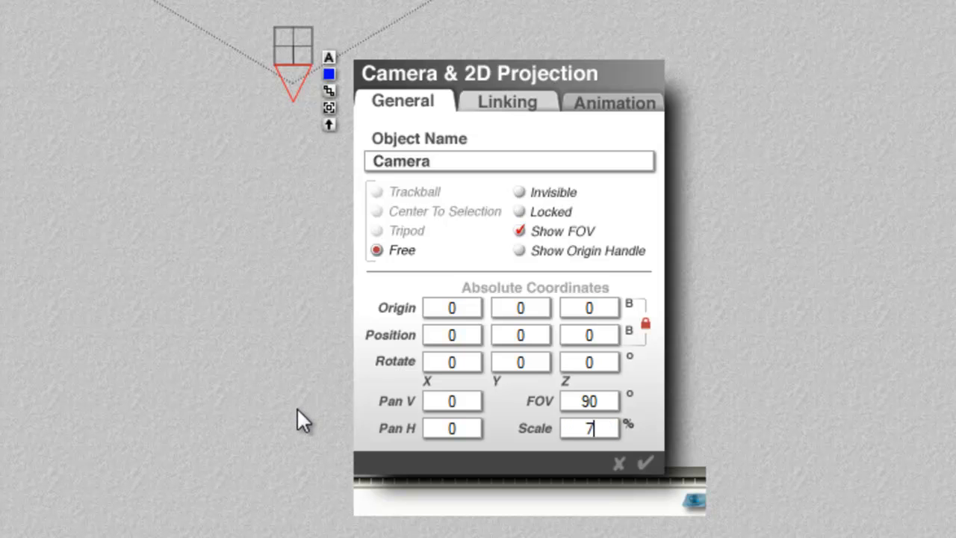
{"action": "type", "text": ".5"}
{"action": "left_click", "coordinate": [643, 463]}
Set the document's aspect ratio to 1:1 in the Document Setup
{"action": "left_click", "coordinate": [57, 67]}
{"action": "mouse_move", "coordinate": [34, 57]}
{"action": "left_click", "coordinate": [65, 121]}
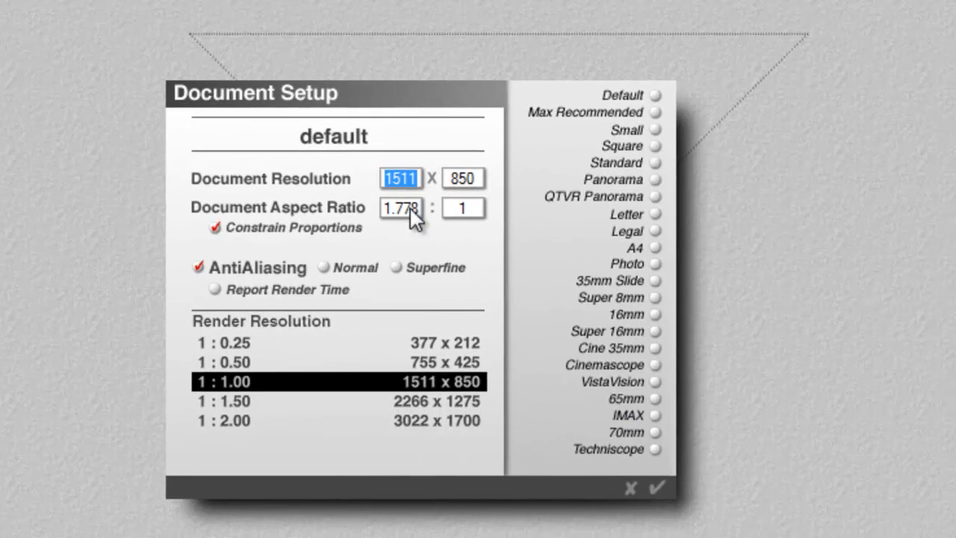
{"action": "left_click", "coordinate": [410, 208]}
{"action": "type", "text": "1"}
{"action": "left_click", "coordinate": [656, 486]}
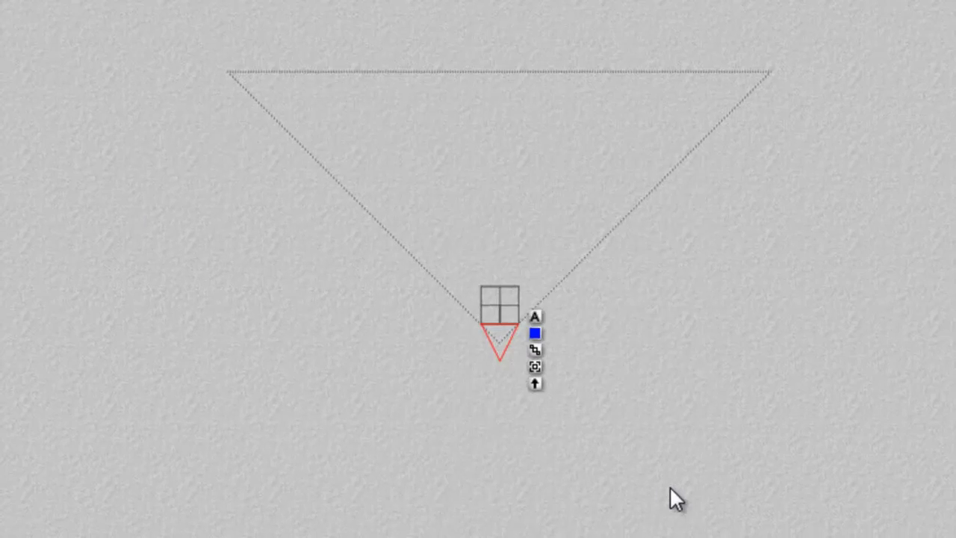
Start a test render of the square frame, stop it and switch to the side view
{"action": "left_click", "coordinate": [30, 229]}
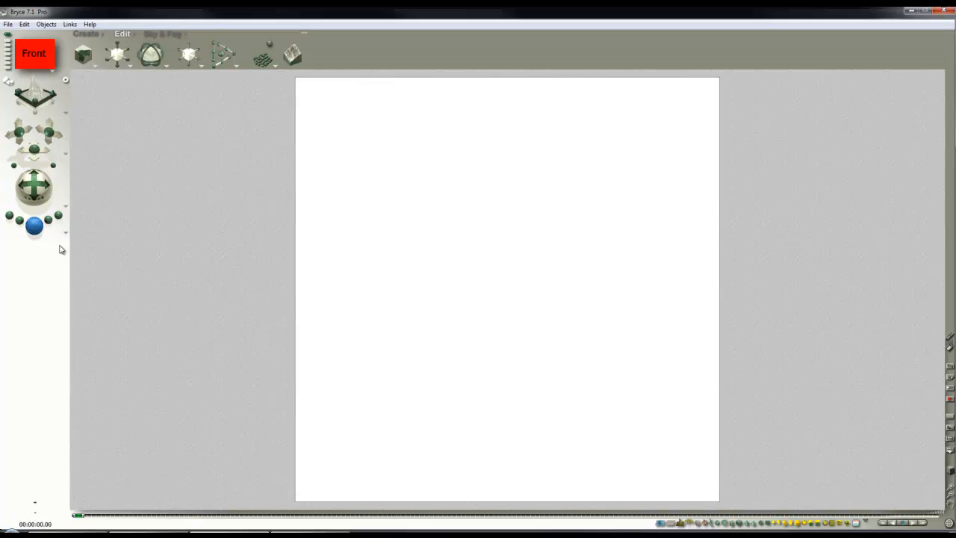
{"action": "key", "text": "Escape"}
{"action": "key", "text": "3"}
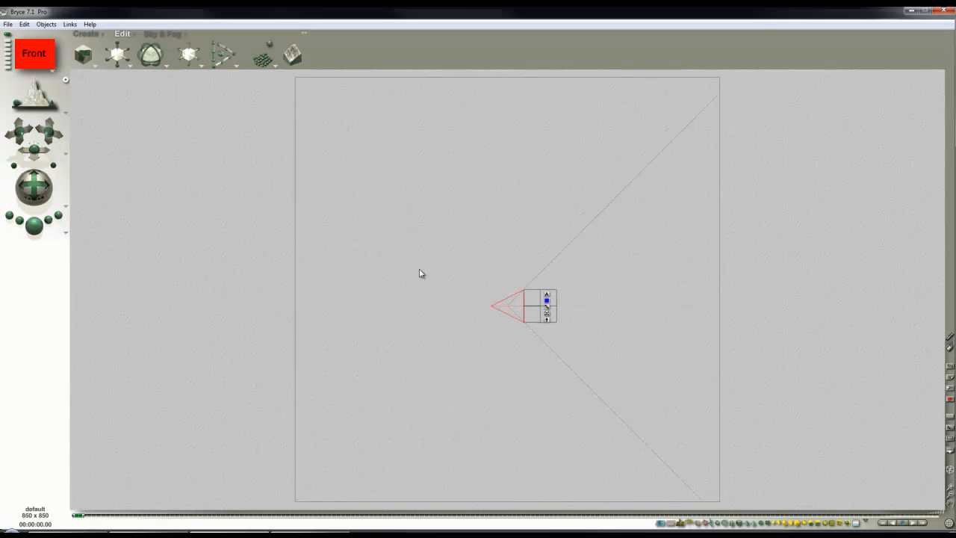
Select the cube and, in the top view, move it toward the camera until its near face meets the point where the field-of-view lines converge
{"action": "key", "text": "1"}
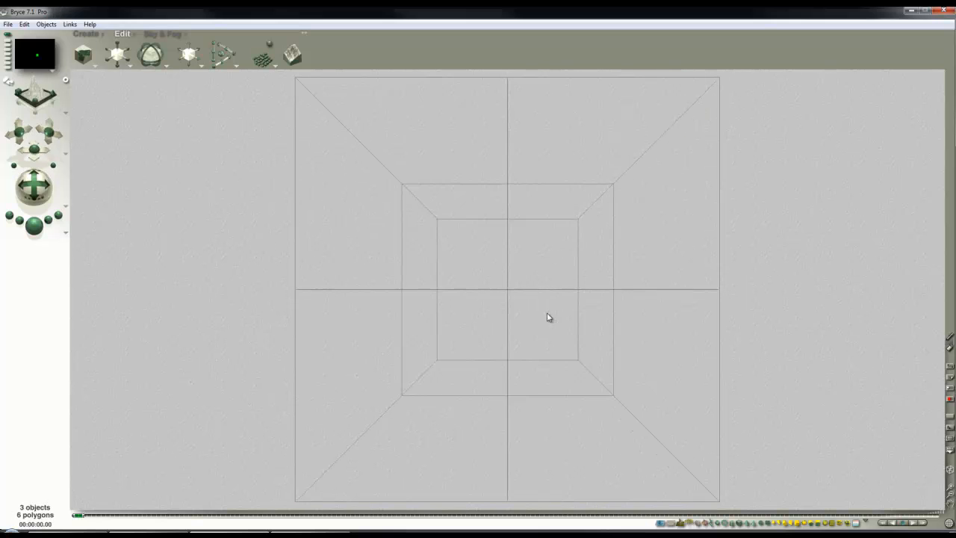
{"action": "right_click", "coordinate": [543, 315]}
{"action": "left_click", "coordinate": [548, 319]}
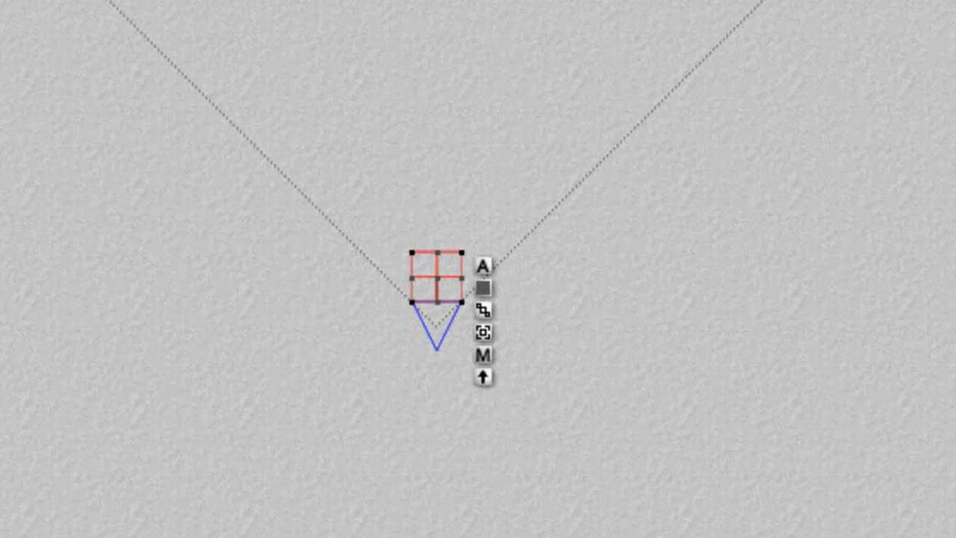
{"action": "key", "text": "plus"}
{"action": "key", "text": "plus"}
{"action": "key", "text": "plus"}
{"action": "key", "text": "plus"}
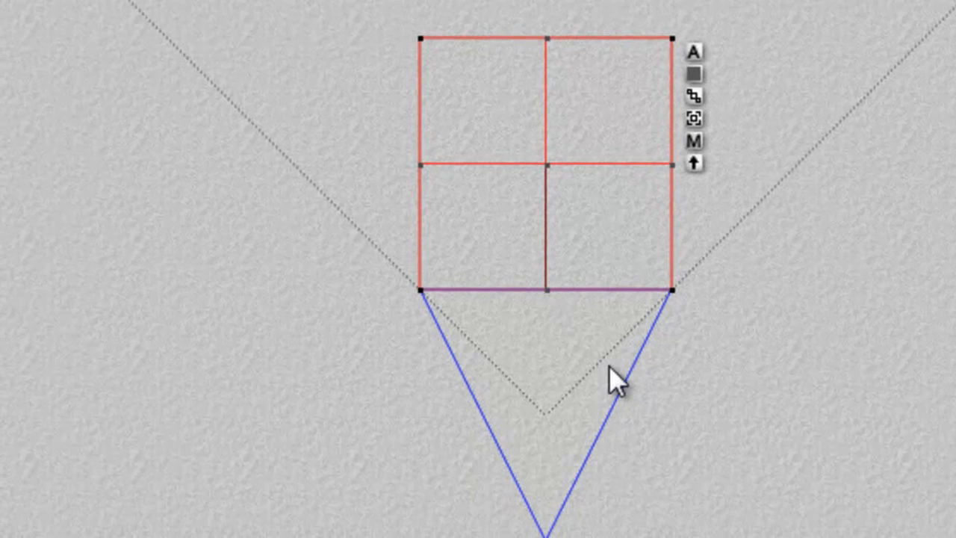
{"action": "key", "text": "Down"}
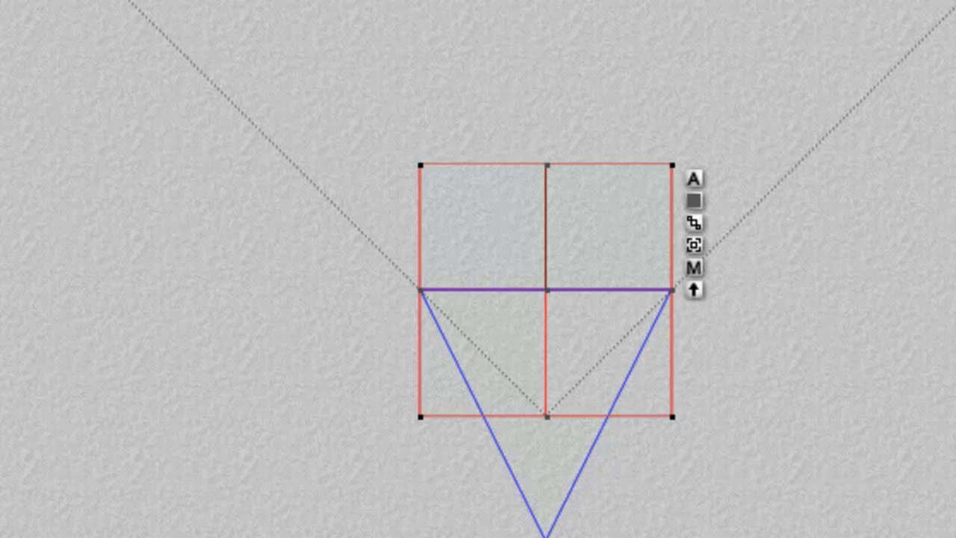
Set the depth-of-field focal length to the current selection in Render Options, and move the cube back in front of the camera
{"action": "key", "text": "1"}
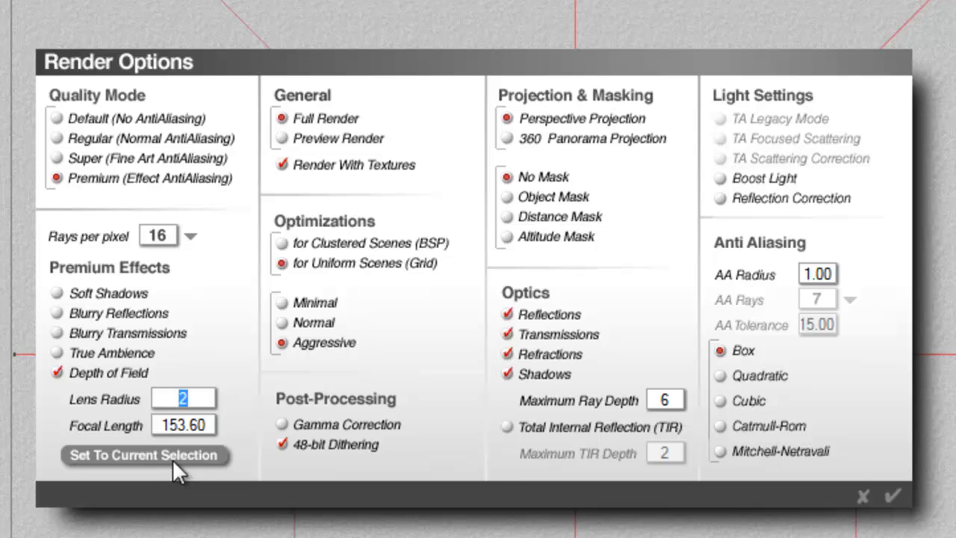
{"action": "left_click", "coordinate": [172, 457]}
{"action": "left_click", "coordinate": [892, 495]}
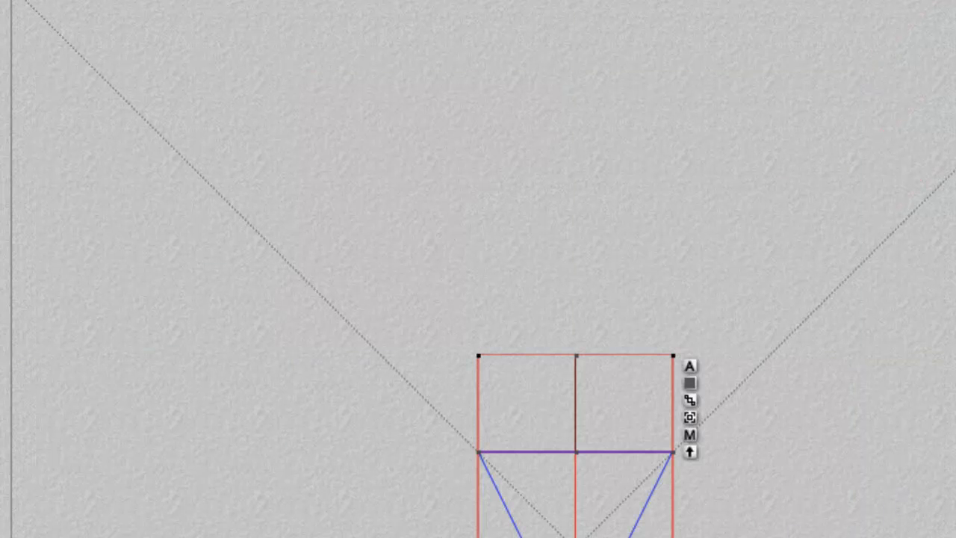
{"action": "key", "text": "Up"}
{"action": "key", "text": "1"}
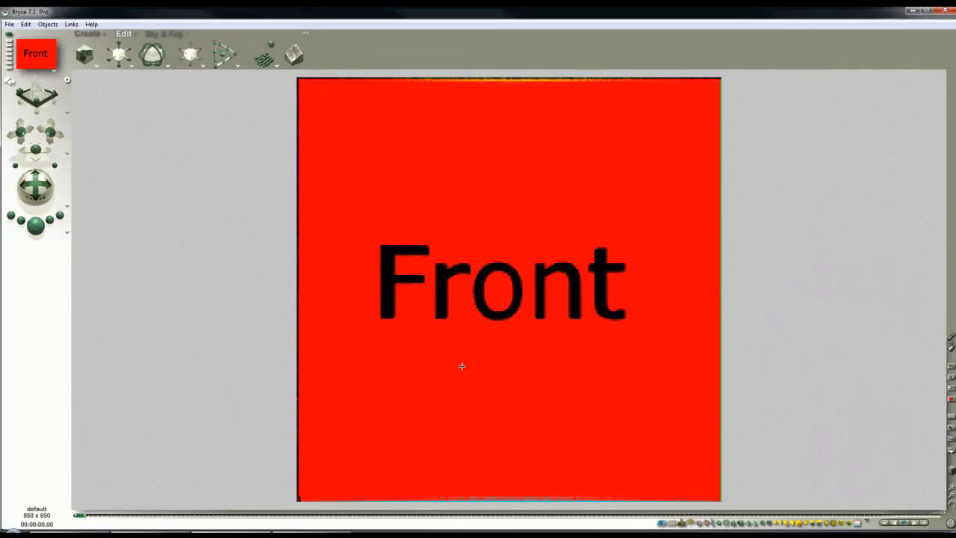
Check the cube's placement from above and render the camera view with depth of field
{"action": "key", "text": "2"}
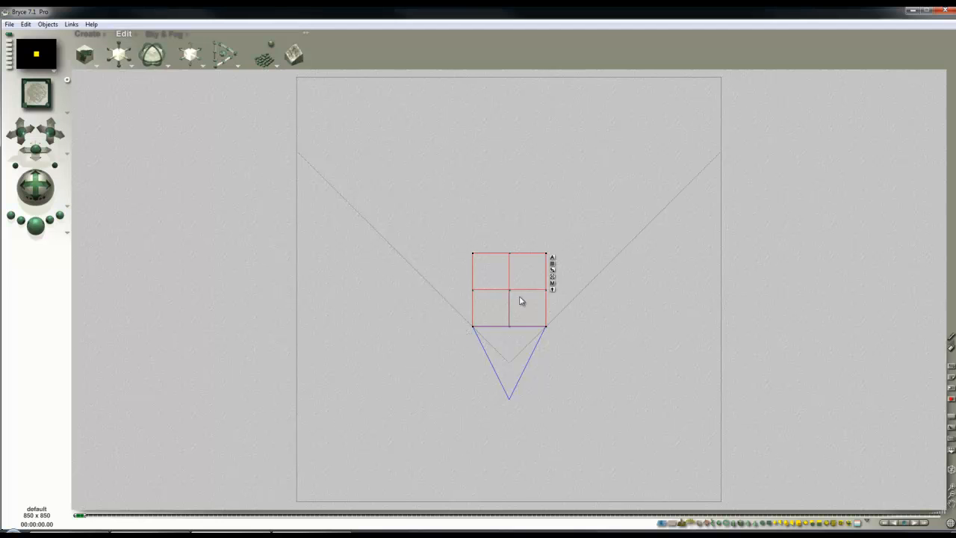
{"action": "key", "text": "1"}
{"action": "left_click", "coordinate": [68, 232]}
{"action": "left_click", "coordinate": [96, 288]}
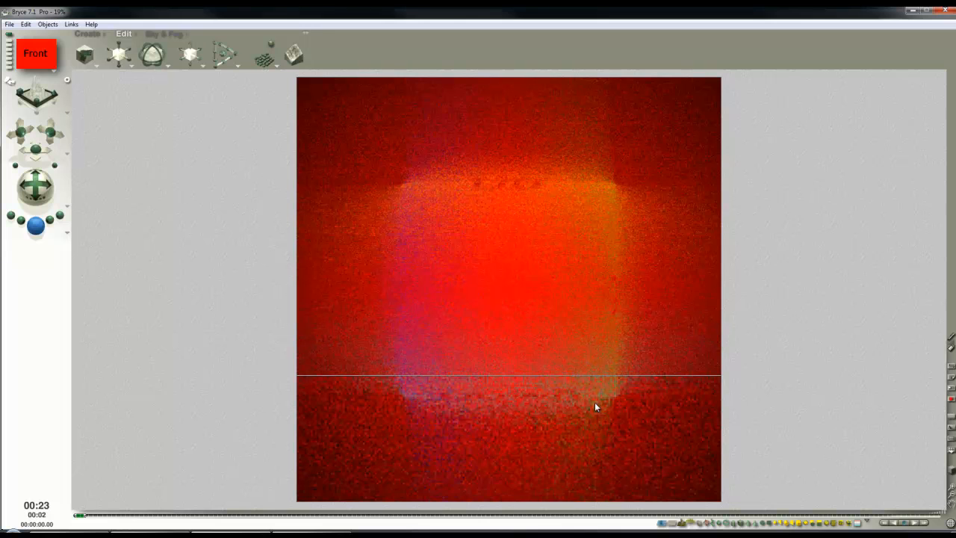
Set the depth-of-field lens radius to 4, re-render the cube, and return to the camera wireframe
{"action": "left_click", "coordinate": [67, 236]}
{"action": "left_click", "coordinate": [141, 290]}
{"action": "left_click", "coordinate": [369, 307]}
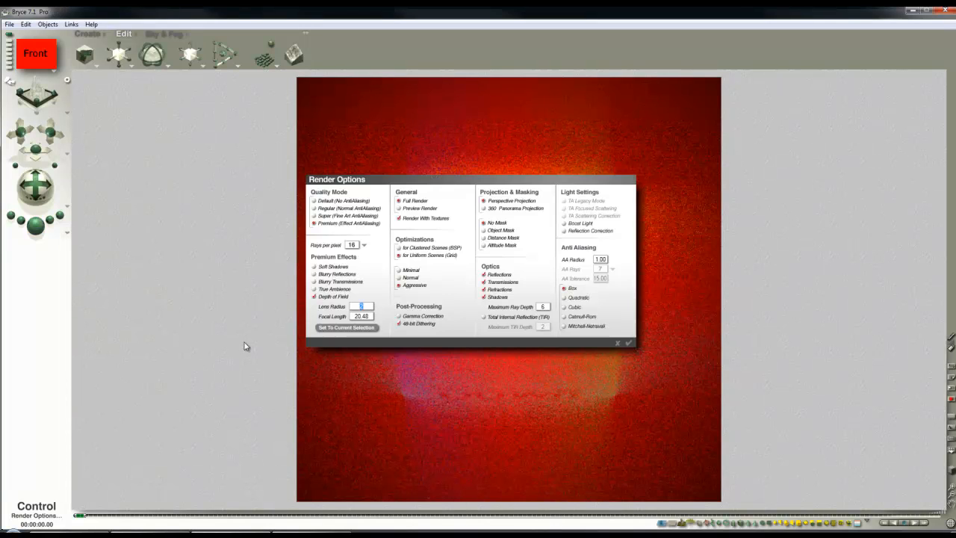
{"action": "type", "text": "4"}
{"action": "left_click", "coordinate": [626, 342]}
{"action": "left_click", "coordinate": [38, 232]}
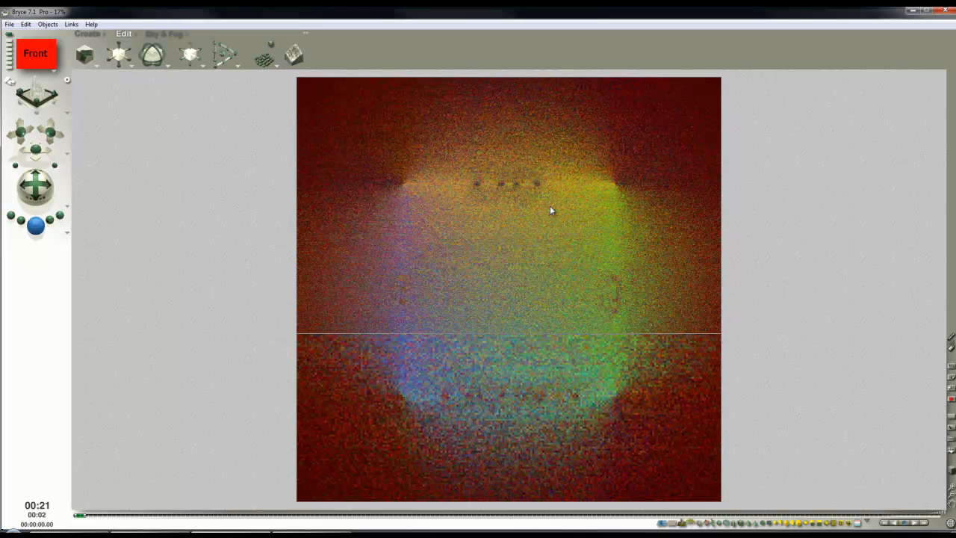
{"action": "left_click", "coordinate": [517, 341]}
{"action": "left_click", "coordinate": [506, 308]}
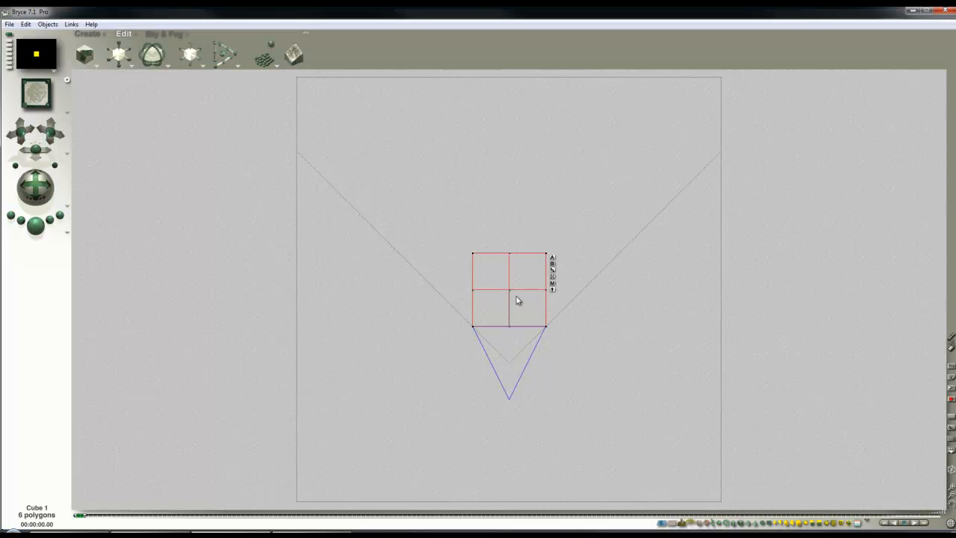
{"action": "key", "text": "1"}
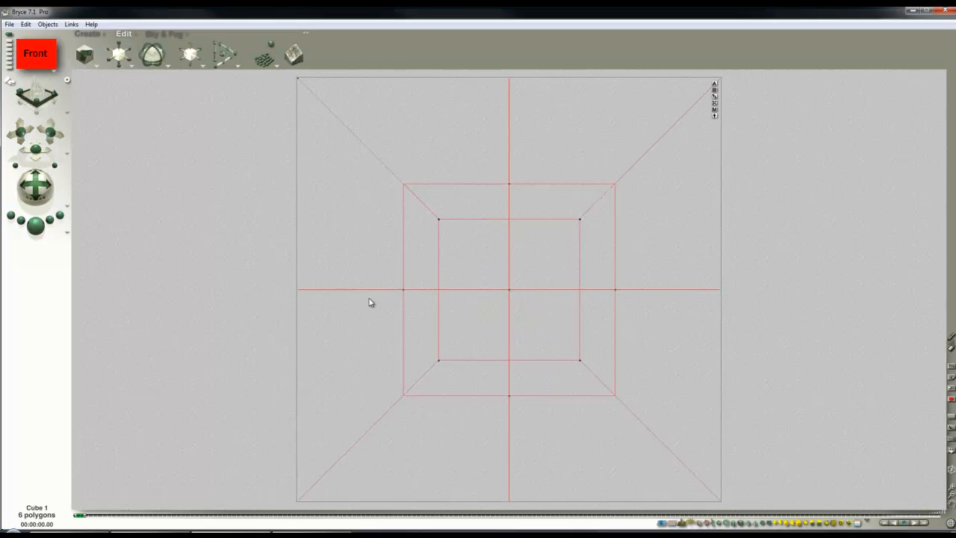
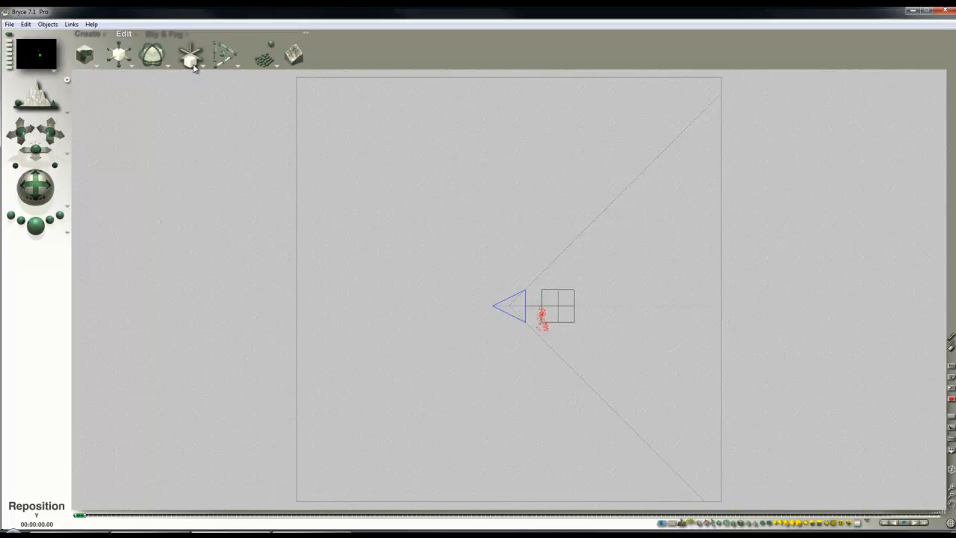
Adjust the dragon's height in front of the camera, run a brief test render and stop it
{"action": "left_click_drag", "start_coordinate": [149, 63], "coordinate": [287, 70]}
{"action": "key", "text": "1"}
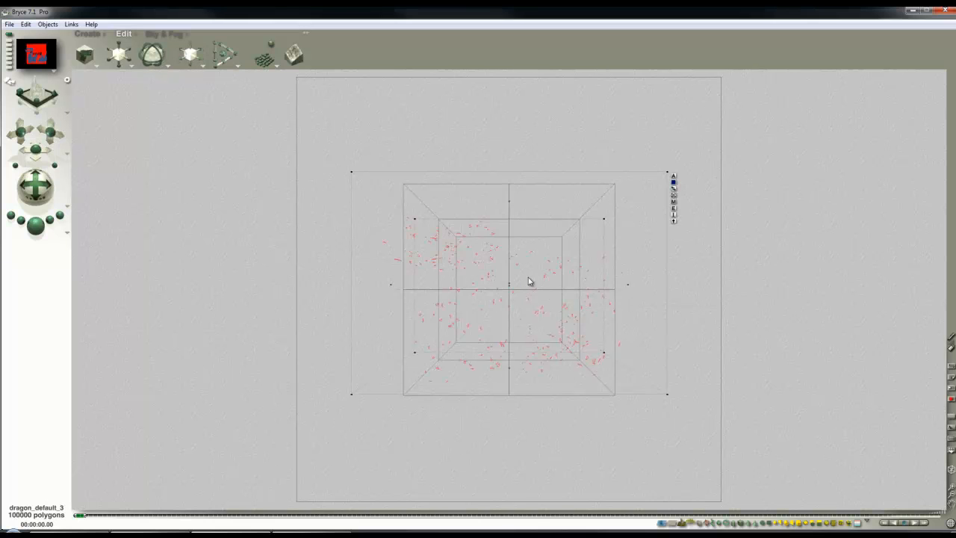
{"action": "left_click", "coordinate": [38, 226]}
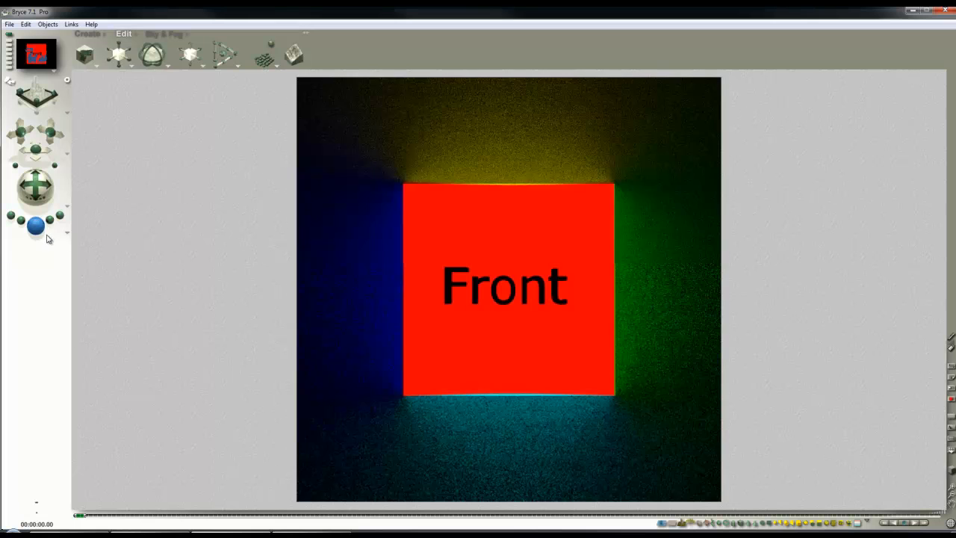
{"action": "key", "text": "Escape"}
{"action": "key", "text": "Escape"}
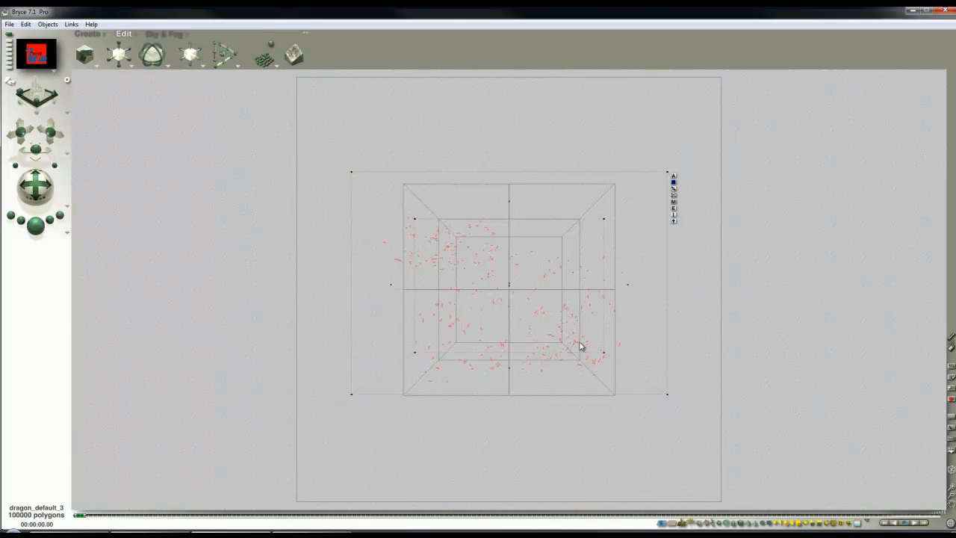
Give the dragon a plain material with diffusion 100 and ambience 0 in the Materials Lab
{"action": "left_click", "coordinate": [674, 208]}
{"action": "left_click", "coordinate": [366, 230]}
{"action": "left_click_drag", "start_coordinate": [359, 203], "coordinate": [362, 208]}
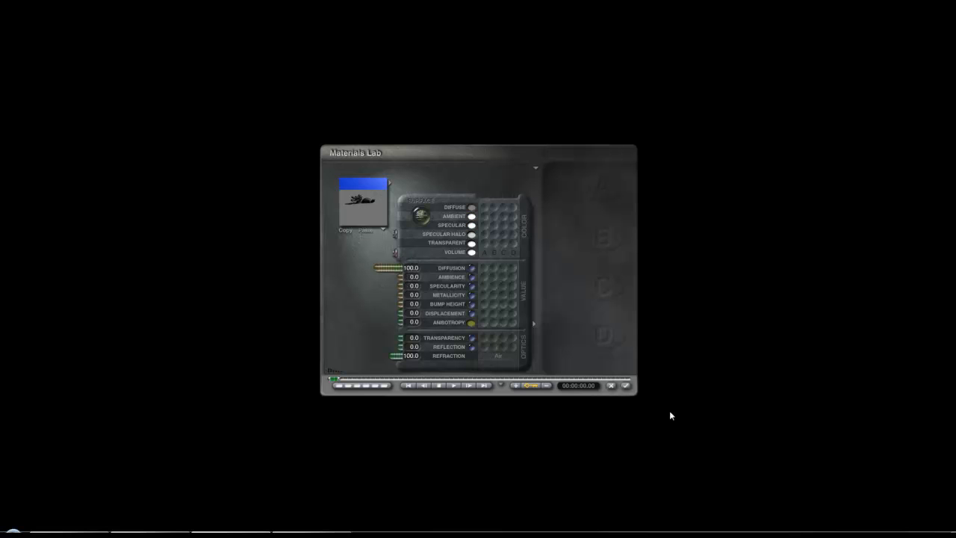
{"action": "left_click", "coordinate": [626, 386]}
Delete the cube surrounding the dragon
{"action": "left_click", "coordinate": [548, 221], "text": "ctrl"}
{"action": "left_click", "coordinate": [555, 222]}
{"action": "key", "text": "Delete"}
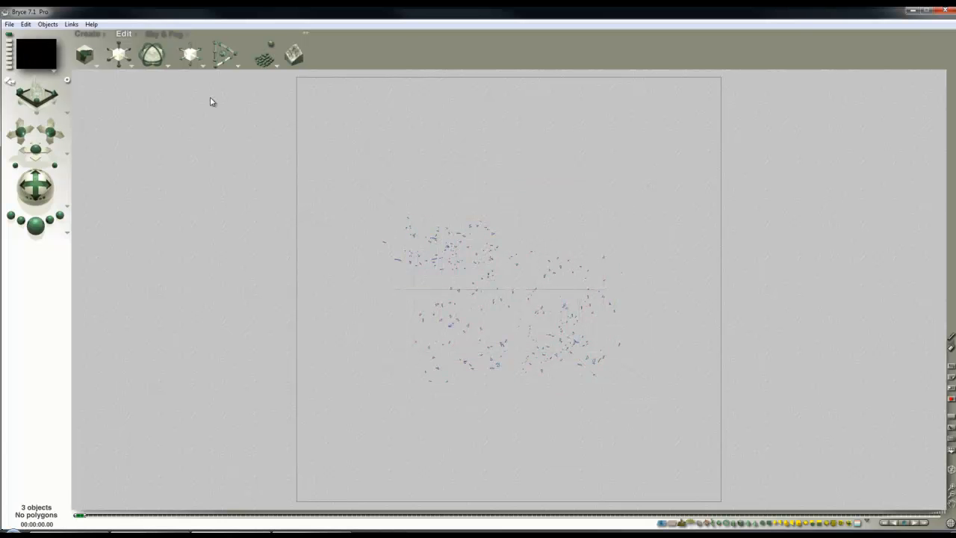
Enable the sun light in the Sky Lab, aim it at azimuth 143.3 and altitude 48, and render the dragon
{"action": "left_click", "coordinate": [165, 34]}
{"action": "left_click", "coordinate": [254, 42]}
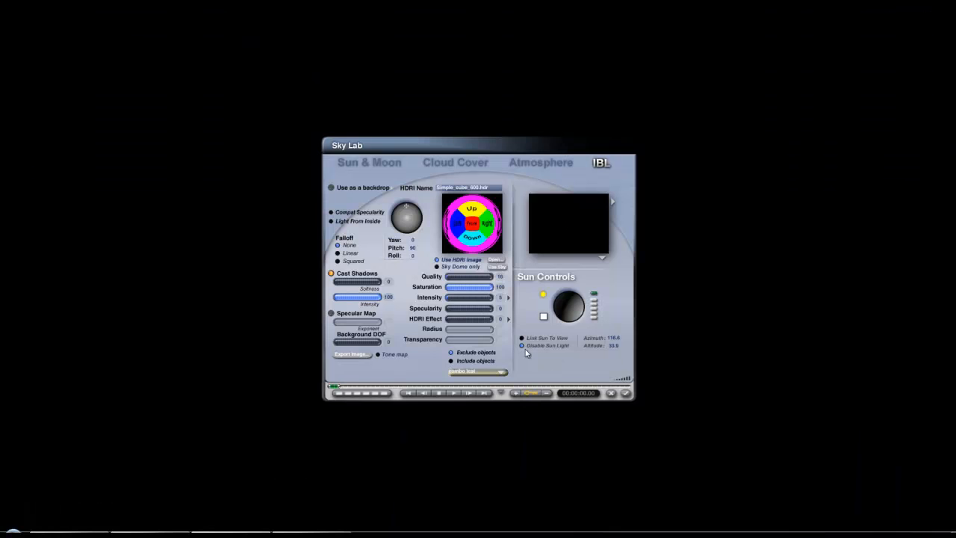
{"action": "left_click_drag", "start_coordinate": [578, 301], "coordinate": [577, 325]}
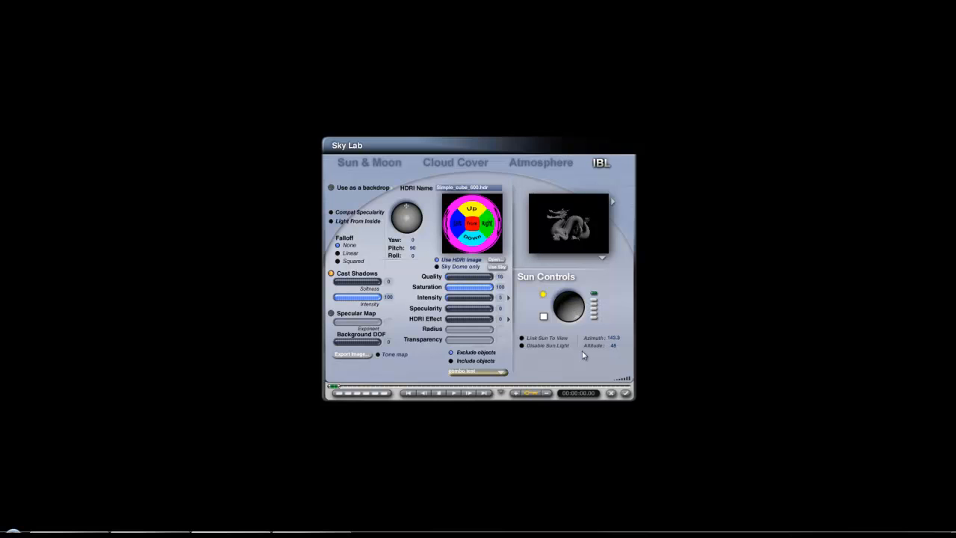
{"action": "left_click", "coordinate": [625, 393]}
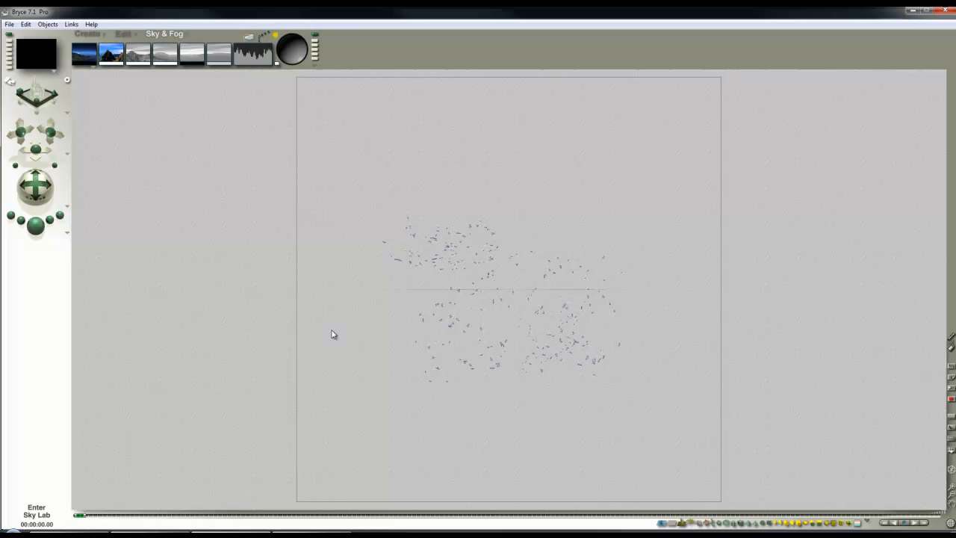
{"action": "left_click", "coordinate": [35, 225]}
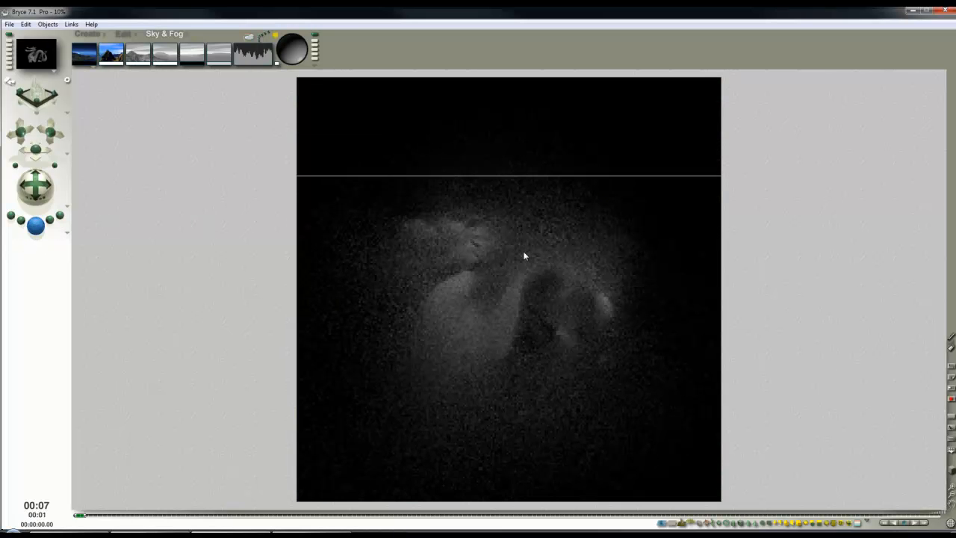
Set the sun's diffuse intensity to 200 in the Sky Lab and render the dragon again
{"action": "left_click", "coordinate": [249, 36]}
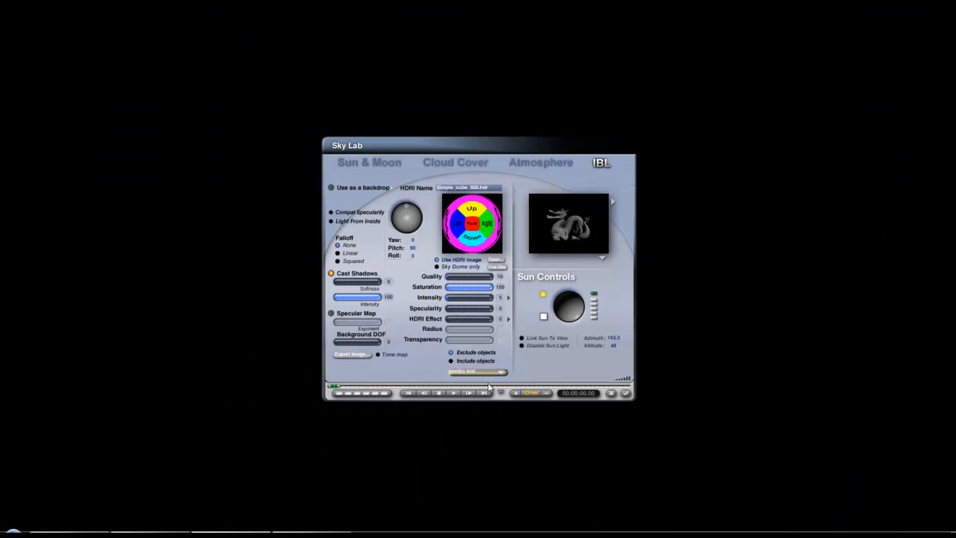
{"action": "left_click", "coordinate": [398, 163]}
{"action": "left_click", "coordinate": [501, 365]}
{"action": "type", "text": "200"}
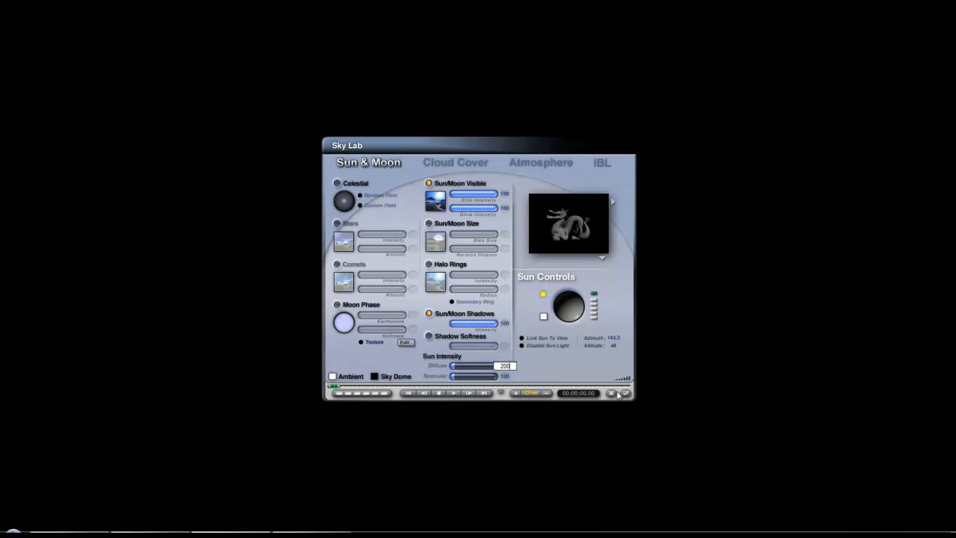
{"action": "left_click", "coordinate": [625, 394]}
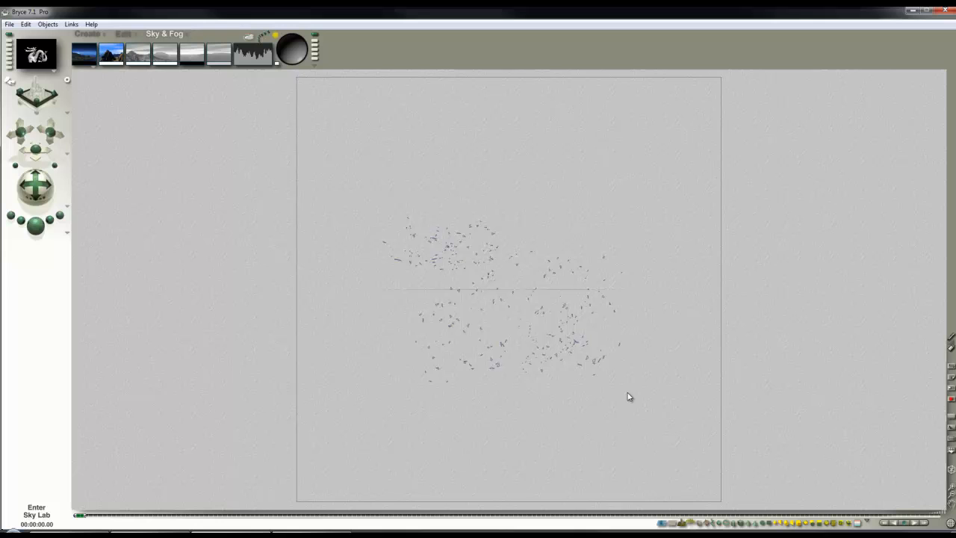
{"action": "left_click", "coordinate": [36, 225]}
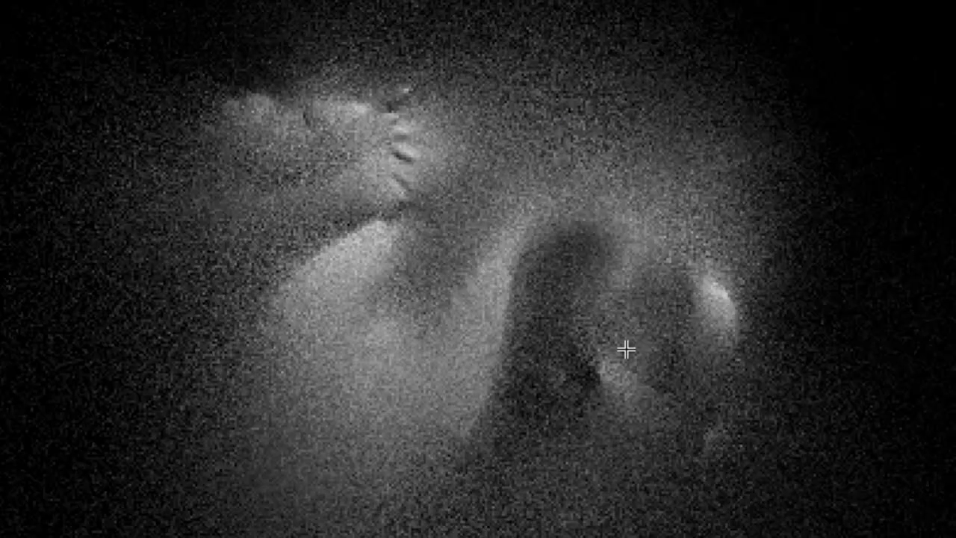
Select the dragon in the top view to examine its distance from the camera, and return to the rendered camera view
{"action": "key", "text": "2"}
{"action": "left_click", "coordinate": [496, 293], "text": "ctrl"}
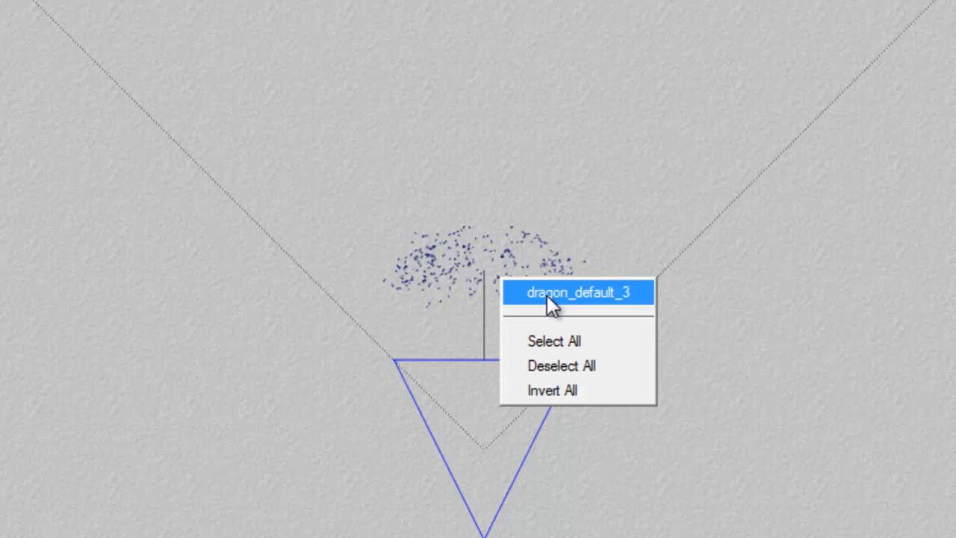
{"action": "left_click", "coordinate": [522, 289]}
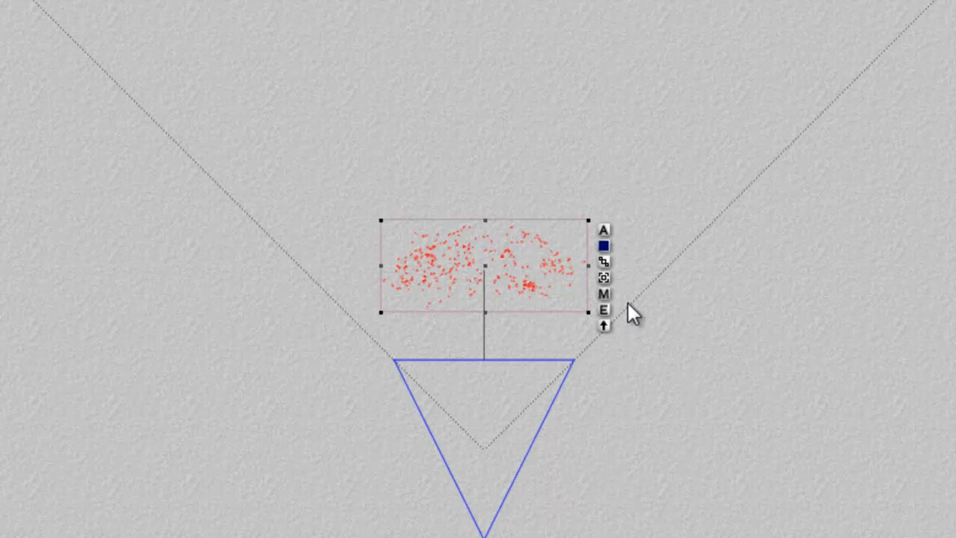
{"action": "key", "text": "1"}
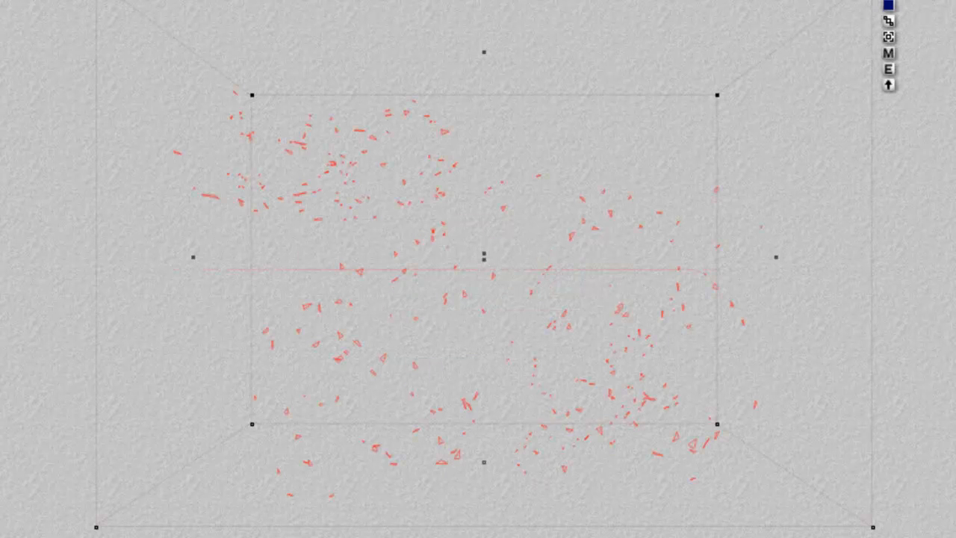
{"action": "key", "text": "ctrl+r"}
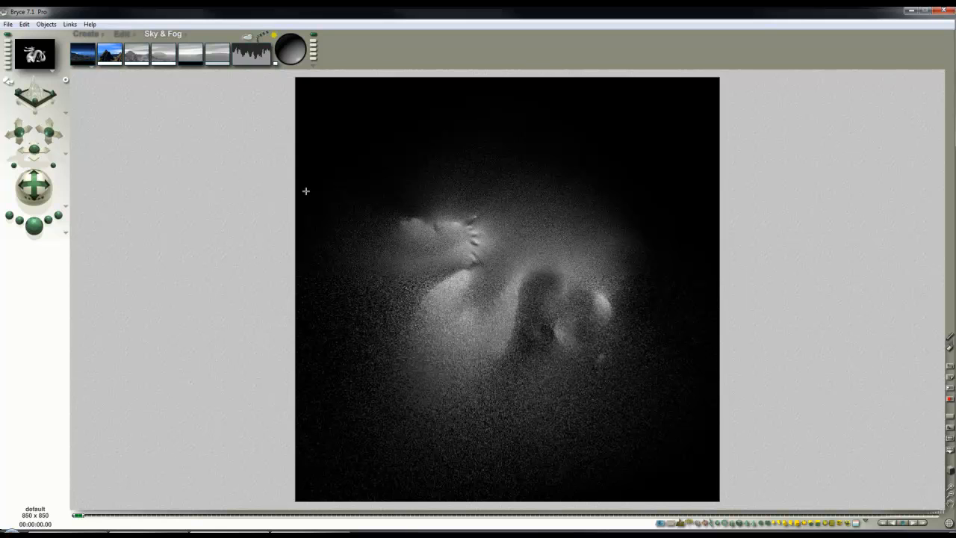
Create a ground plane in the side view and lower it to the dragon's feet
{"action": "key", "text": "3"}
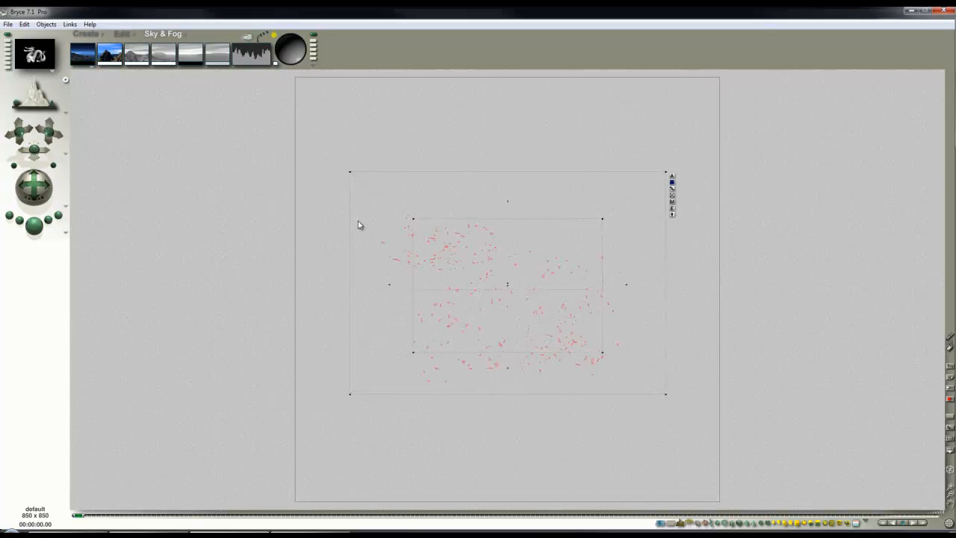
{"action": "left_click", "coordinate": [86, 33]}
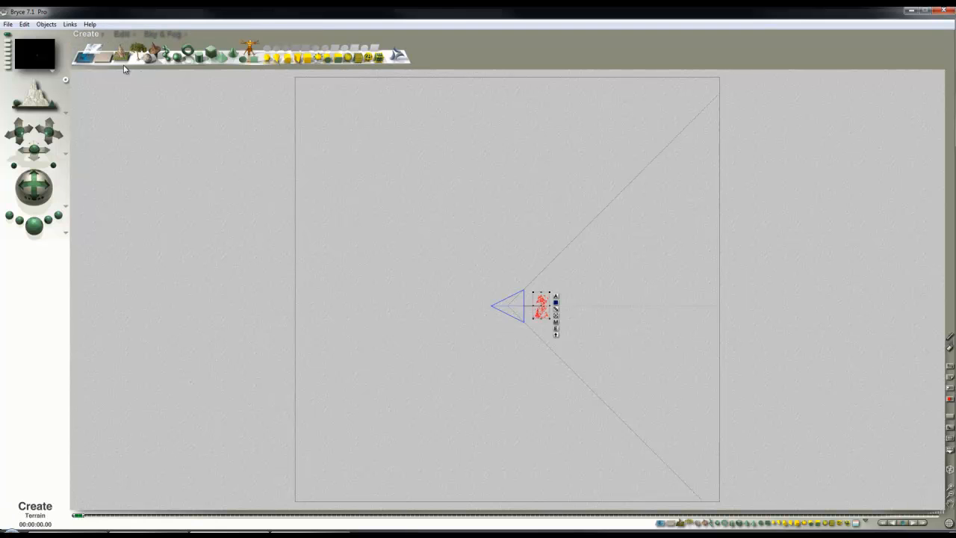
{"action": "left_click", "coordinate": [103, 56]}
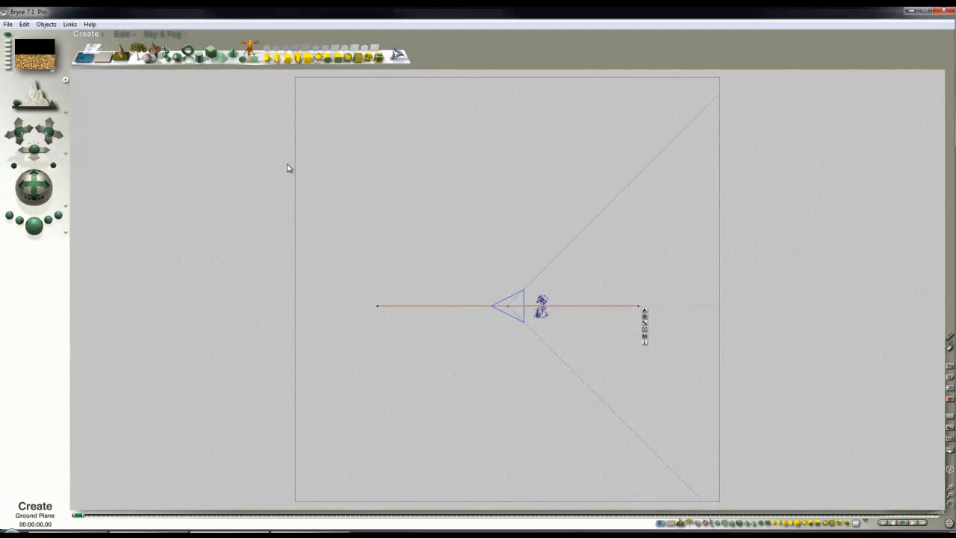
{"action": "left_click", "coordinate": [121, 34]}
{"action": "left_click_drag", "start_coordinate": [196, 67], "coordinate": [197, 67]}
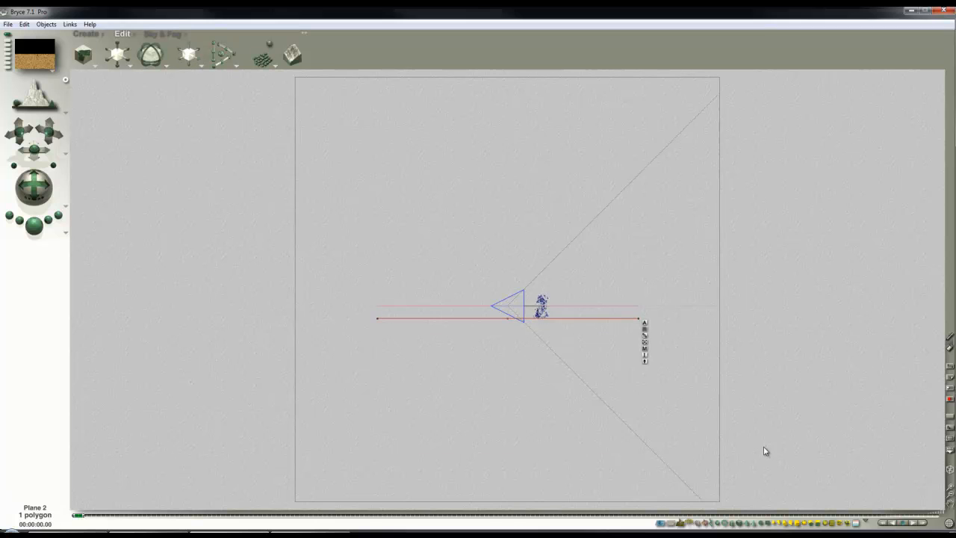
Set the ground plane's reflection value in the Materials Lab and render the camera view
{"action": "left_click", "coordinate": [710, 345]}
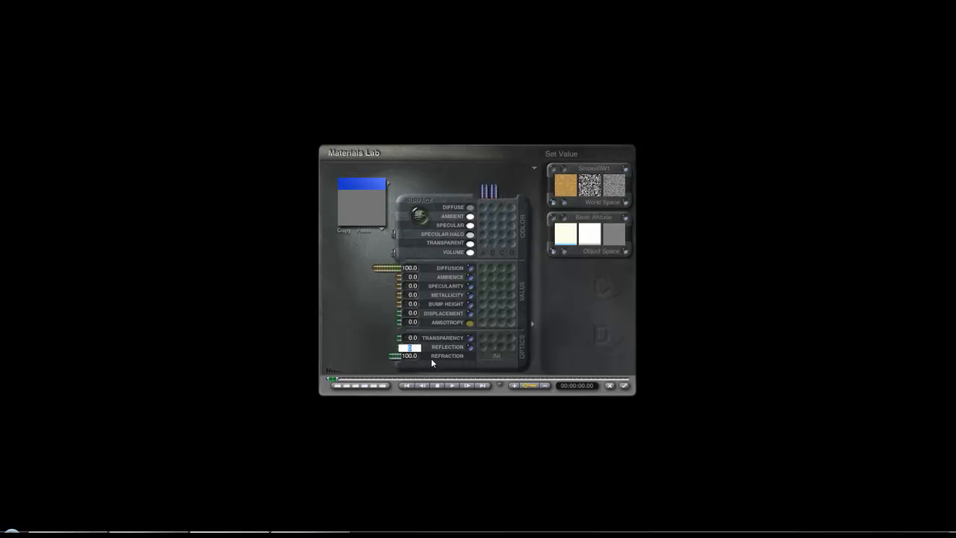
{"action": "key", "text": "Return"}
{"action": "left_click", "coordinate": [626, 386]}
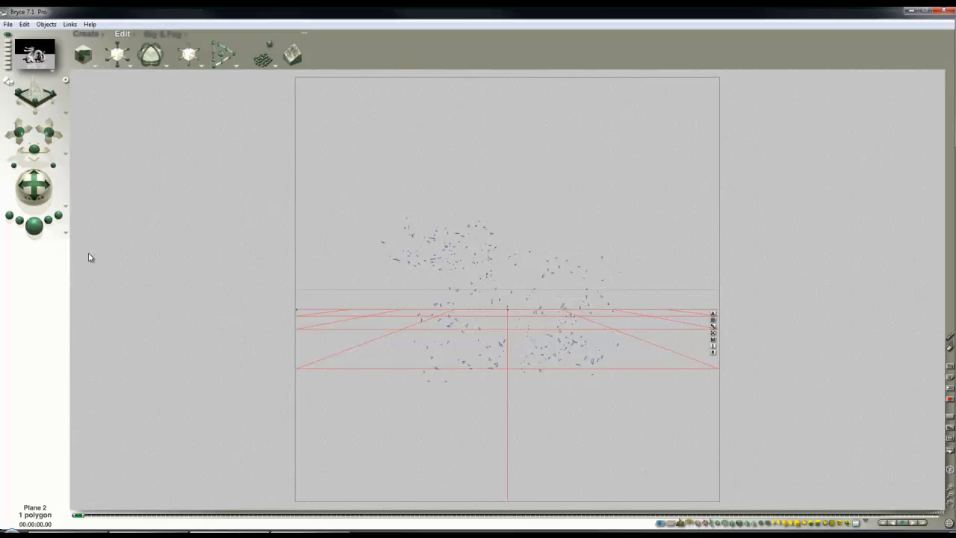
{"action": "left_click", "coordinate": [33, 224]}
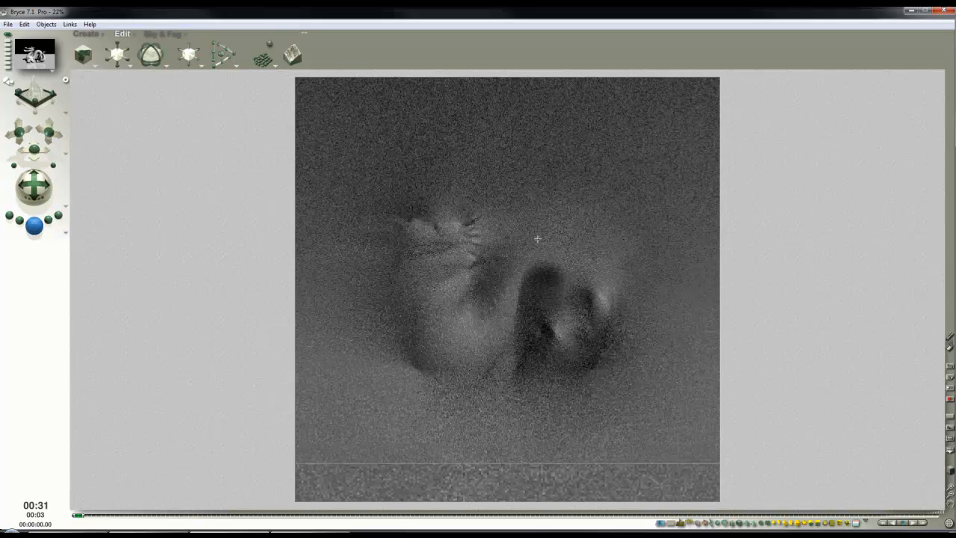
Turn off the HDRI image in the Sky Lab's IBL settings and render the dragon
{"action": "left_click", "coordinate": [162, 34]}
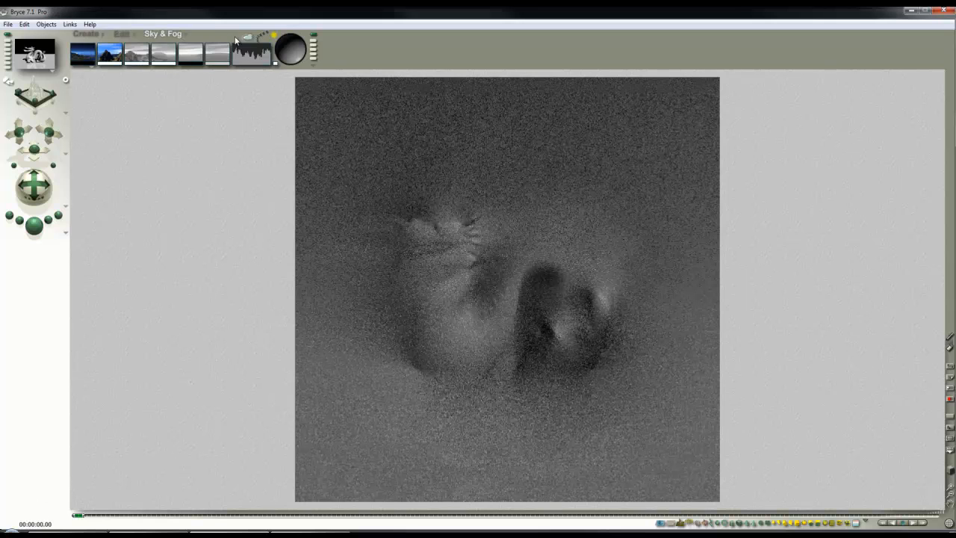
{"action": "left_click", "coordinate": [249, 39]}
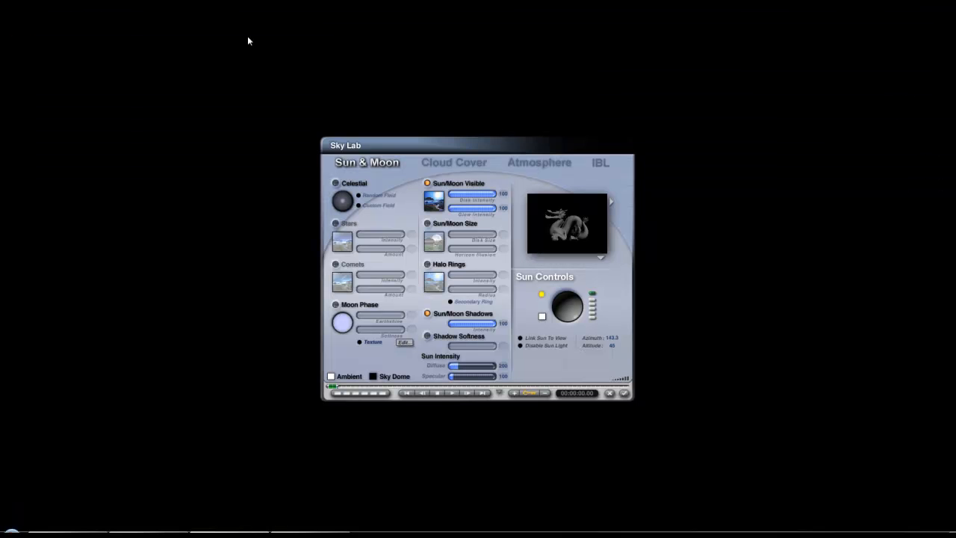
{"action": "left_click", "coordinate": [597, 164]}
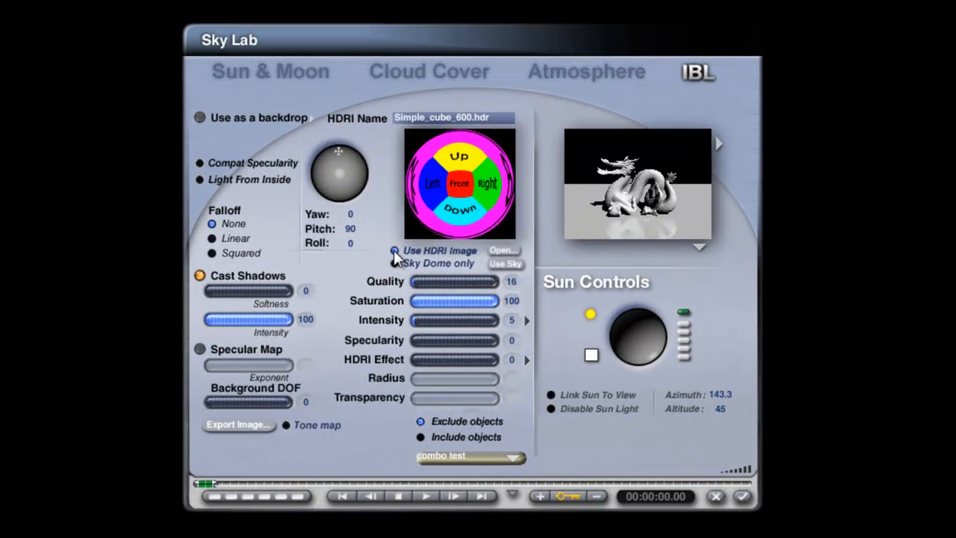
{"action": "left_click", "coordinate": [394, 250]}
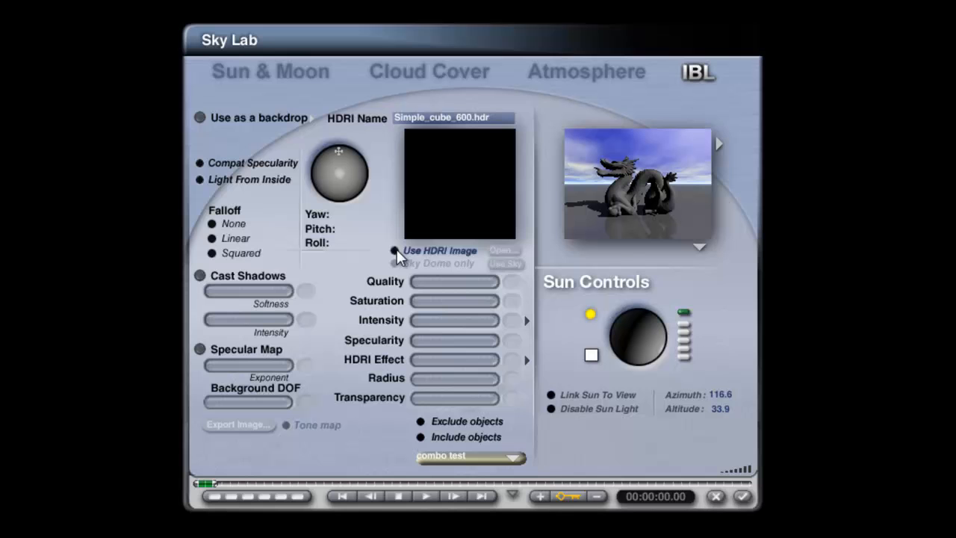
{"action": "left_click", "coordinate": [742, 496]}
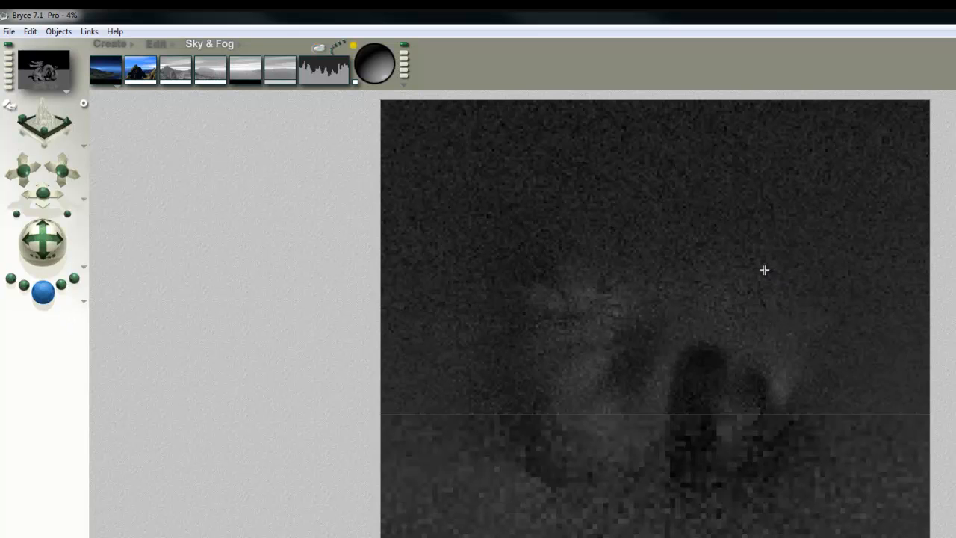
Check the HDRI image setting in the Sky Lab and reset the sky to its defaults
{"action": "left_click", "coordinate": [318, 50]}
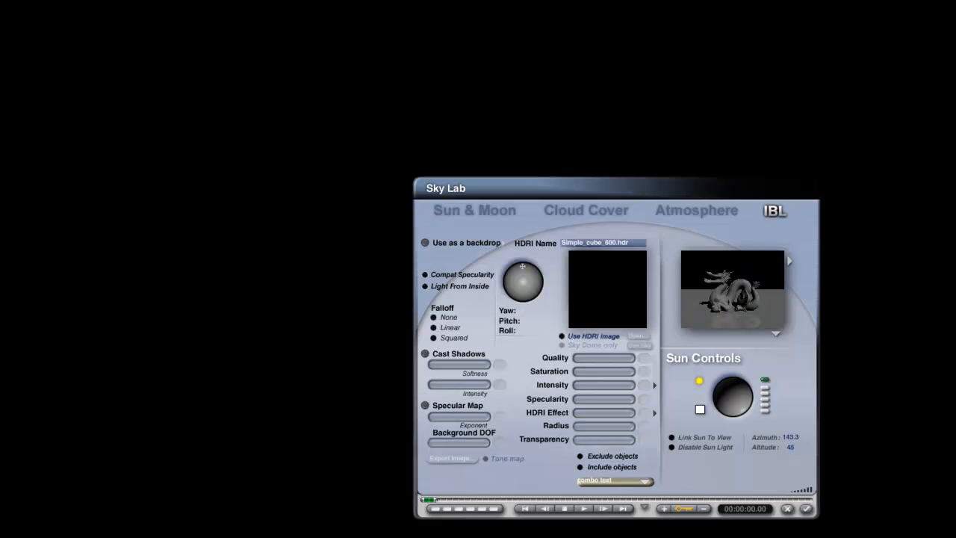
{"action": "left_click", "coordinate": [807, 508]}
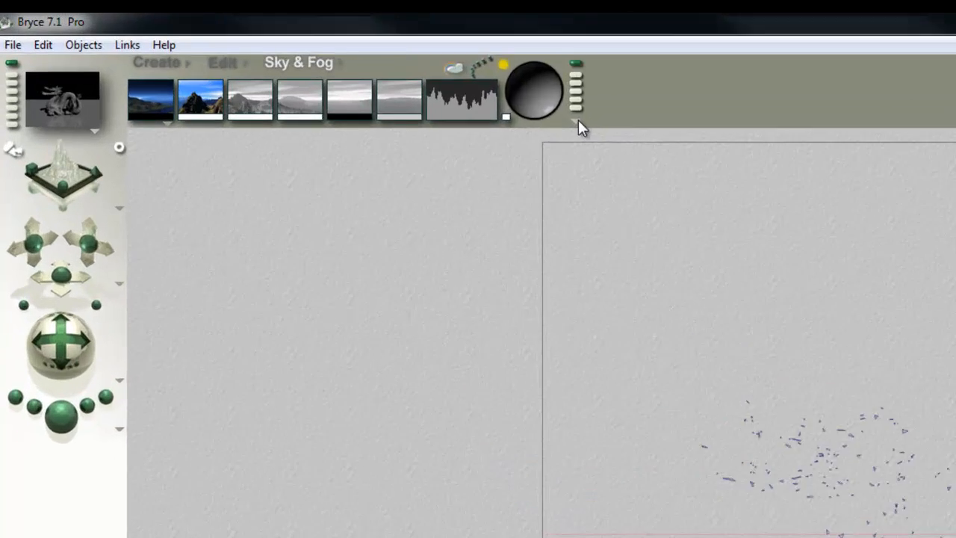
{"action": "left_click", "coordinate": [397, 83]}
{"action": "left_click", "coordinate": [807, 349]}
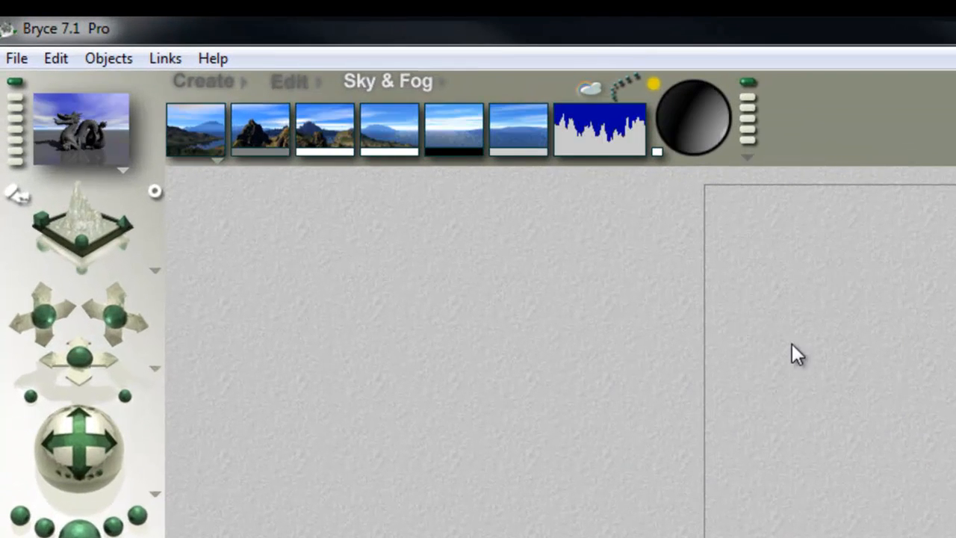
Check the default sky's IBL and Sun & Moon settings in the Sky Lab and render the dragon
{"action": "left_click", "coordinate": [591, 89]}
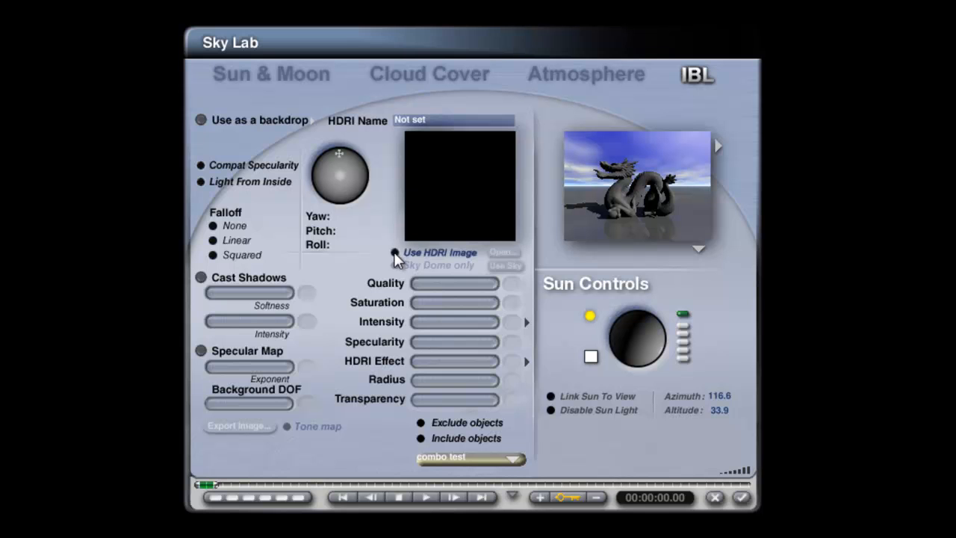
{"action": "left_click", "coordinate": [261, 71]}
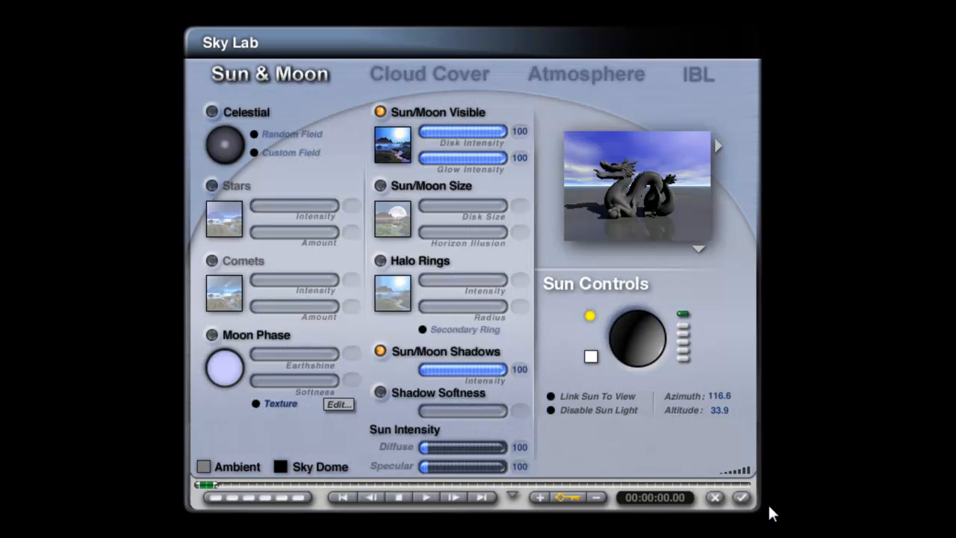
{"action": "left_click", "coordinate": [740, 497]}
{"action": "left_click", "coordinate": [3, 382]}
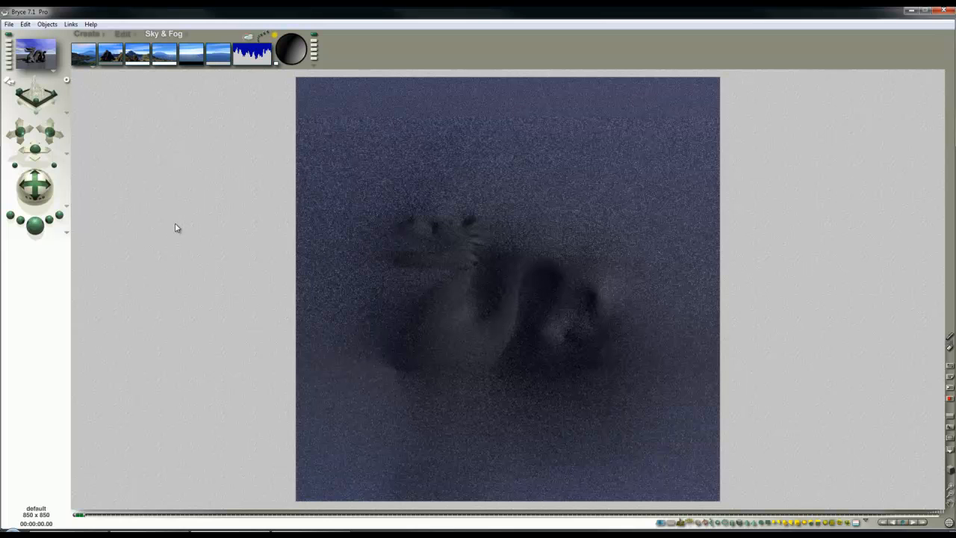
Turn off Depth of Field in the render options and render the dragon in focus
{"action": "left_click", "coordinate": [67, 236]}
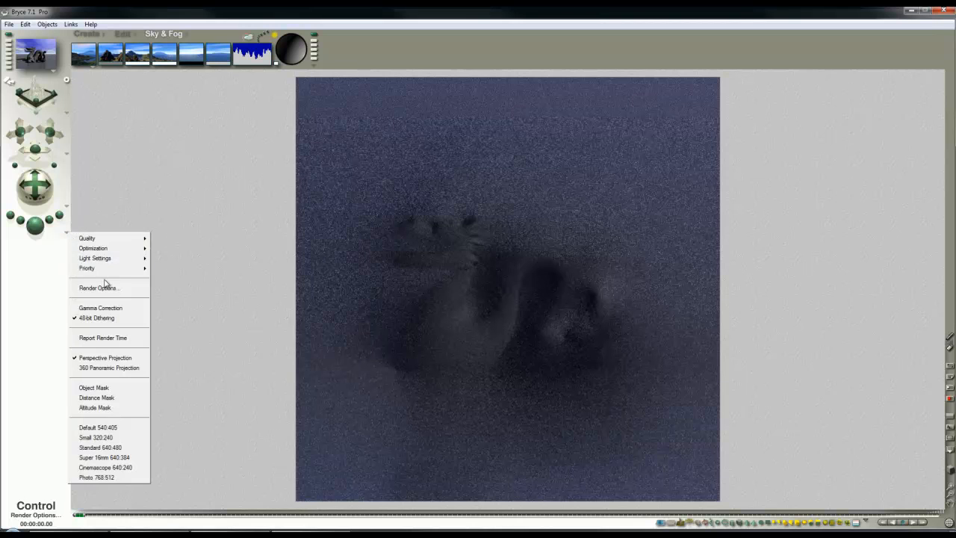
{"action": "left_click", "coordinate": [104, 285]}
{"action": "left_click", "coordinate": [319, 298]}
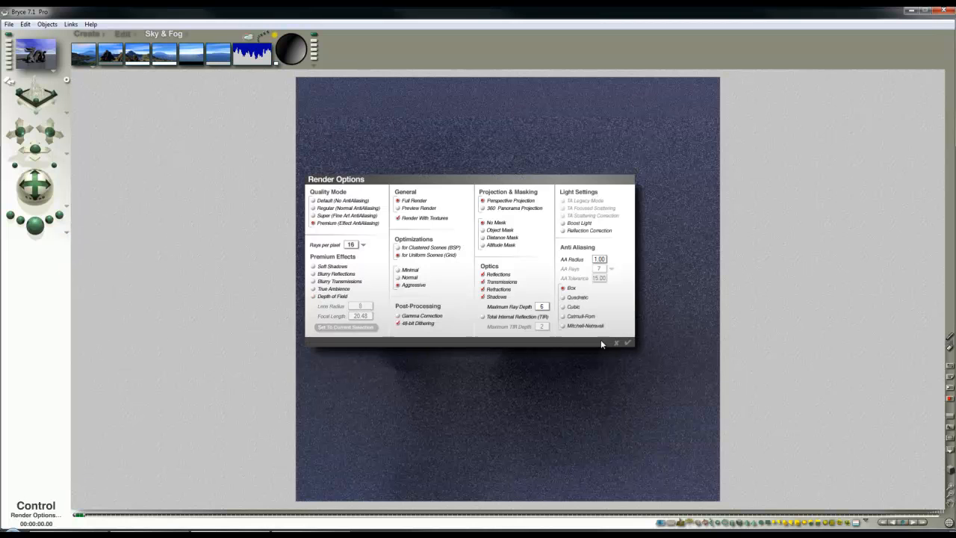
{"action": "left_click", "coordinate": [627, 342]}
{"action": "left_click", "coordinate": [36, 224]}
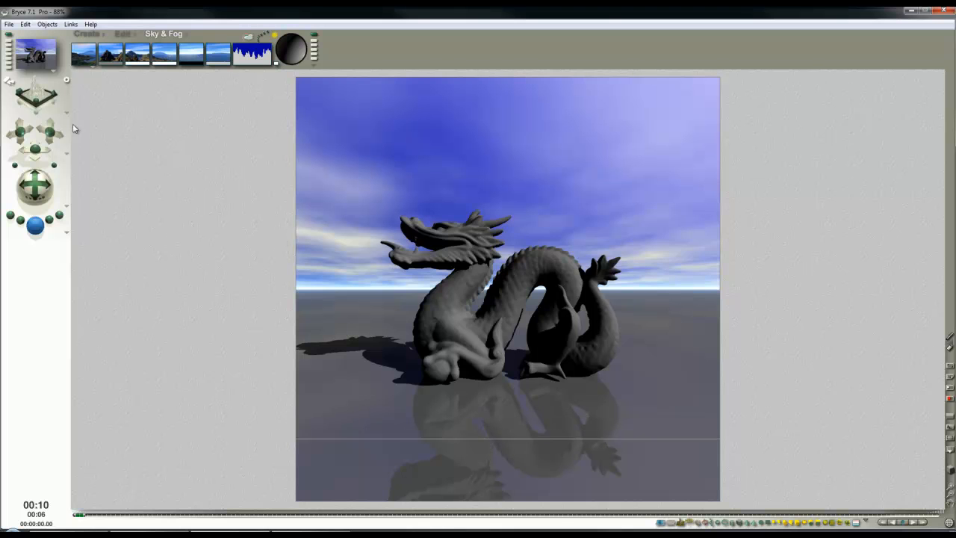
Save the rendered scene as a new Bryce file named in_focus
{"action": "left_click", "coordinate": [9, 24]}
{"action": "left_click", "coordinate": [36, 109]}
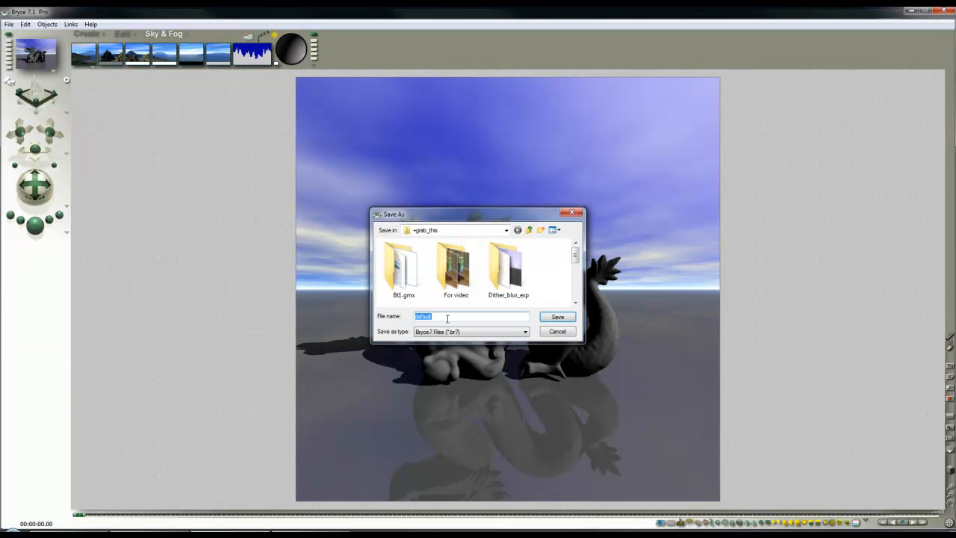
{"action": "type", "text": "in_fi"}
{"action": "type", "text": "cus"}
{"action": "key", "text": "Return"}
Select the dragon, switch the render masking to Object Mask, and render the mask
{"action": "left_click", "coordinate": [345, 334]}
{"action": "left_click", "coordinate": [525, 280], "text": "ctrl"}
{"action": "left_click", "coordinate": [530, 284]}
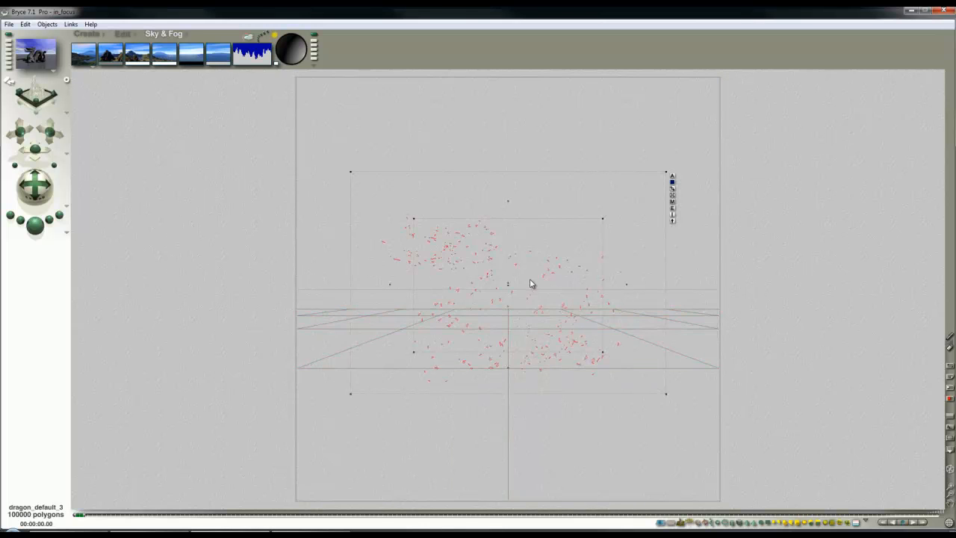
{"action": "left_click", "coordinate": [68, 235]}
{"action": "left_click", "coordinate": [103, 284]}
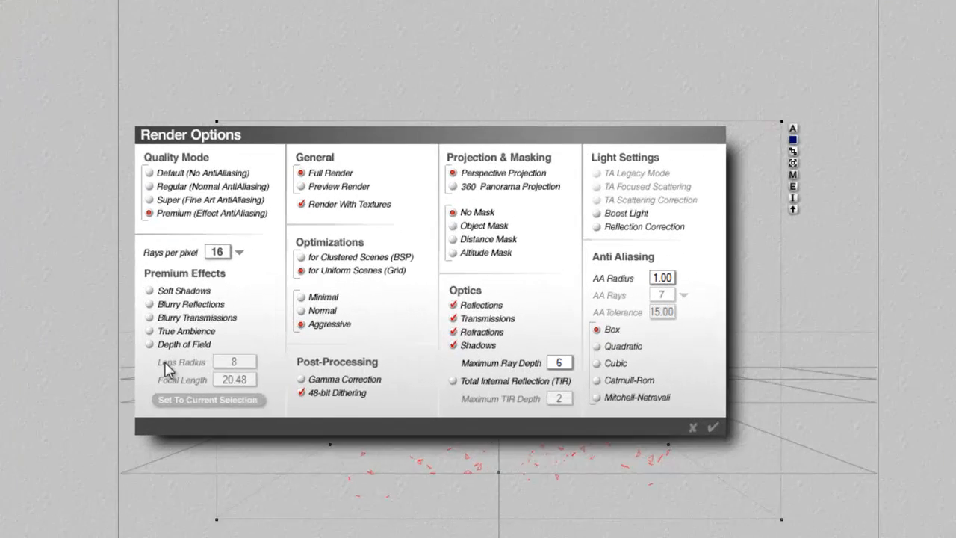
{"action": "left_click", "coordinate": [487, 230]}
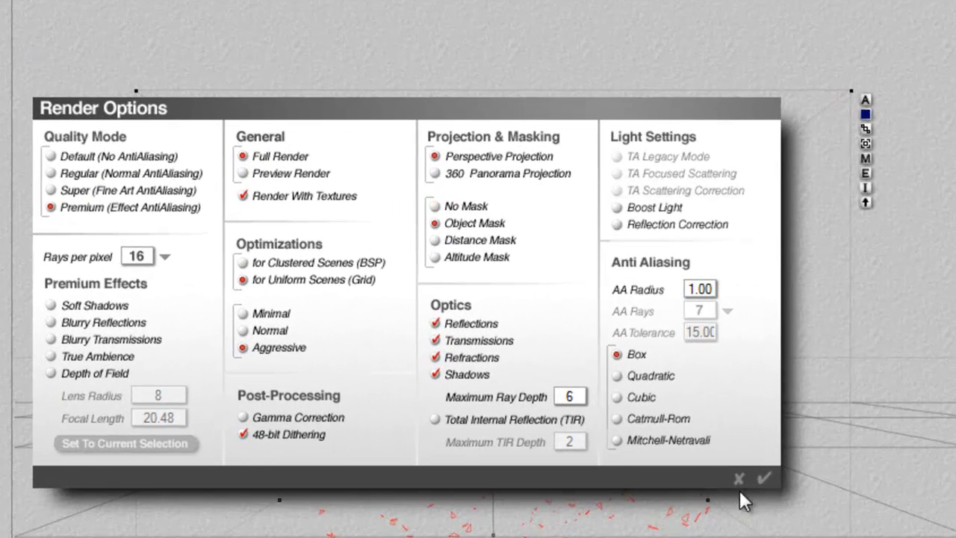
{"action": "left_click", "coordinate": [763, 478]}
{"action": "left_click", "coordinate": [2, 459]}
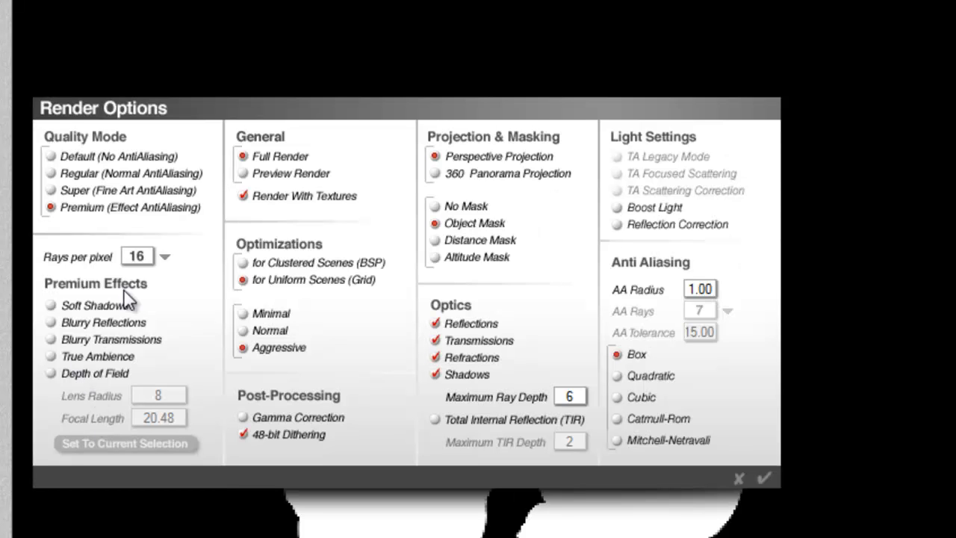
Set the render quality to Regular (Normal AntiAliasing) and render the object mask again
{"action": "left_click", "coordinate": [50, 172]}
{"action": "left_click", "coordinate": [762, 478]}
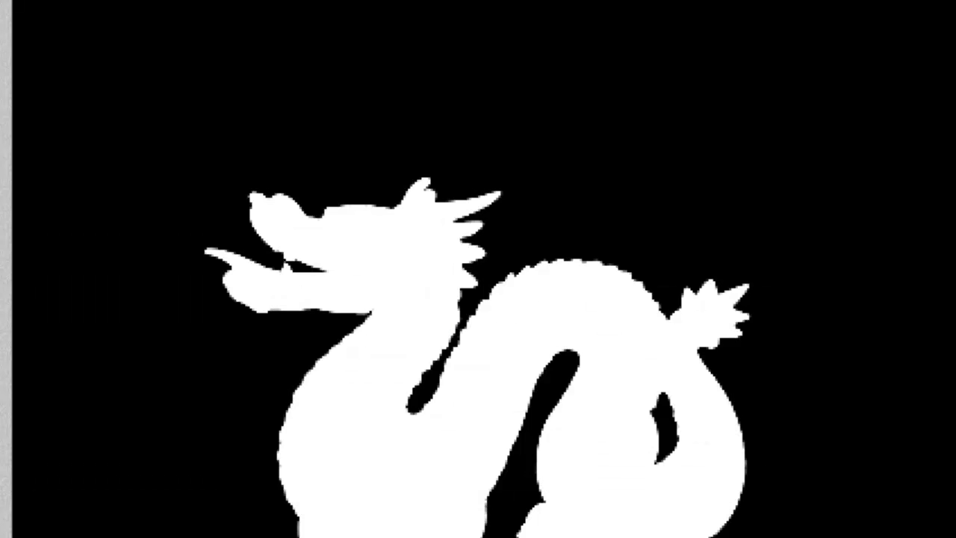
{"action": "left_click", "coordinate": [34, 225]}
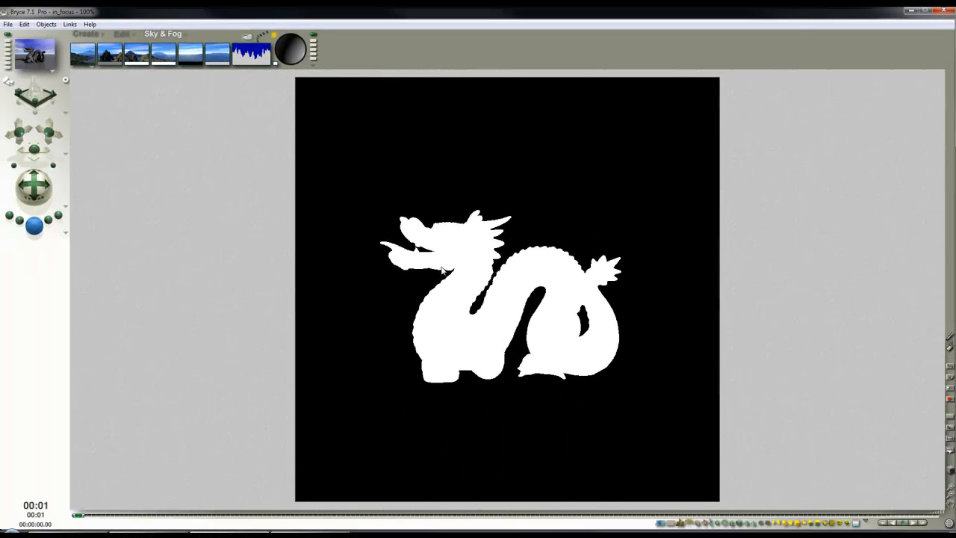
Save the mask render as a new Bryce file named object_mask
{"action": "left_click", "coordinate": [8, 24]}
{"action": "left_click", "coordinate": [30, 110]}
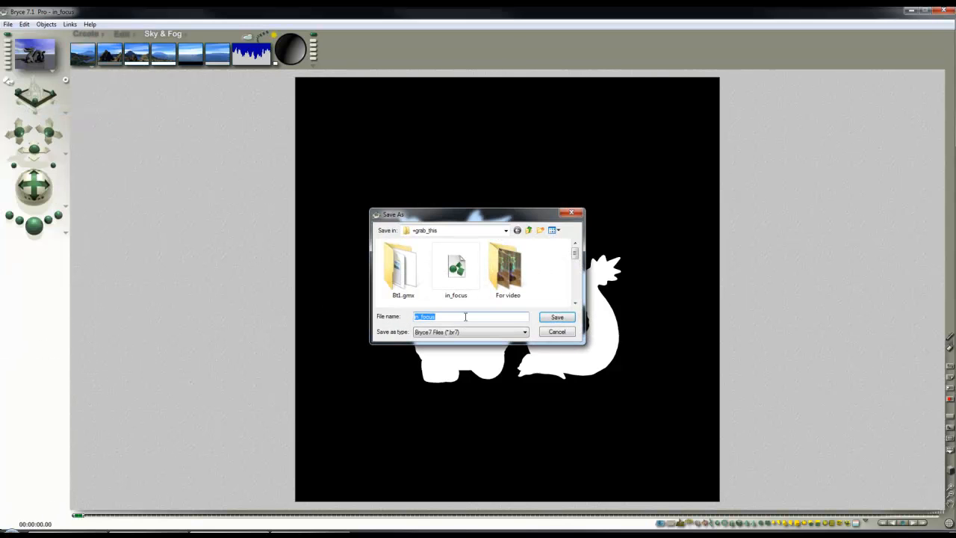
{"action": "key", "text": "BackSpace"}
{"action": "type", "text": "objc"}
{"action": "key", "text": "BackSpace"}
{"action": "type", "text": "ject_mask"}
{"action": "key", "text": "Return"}
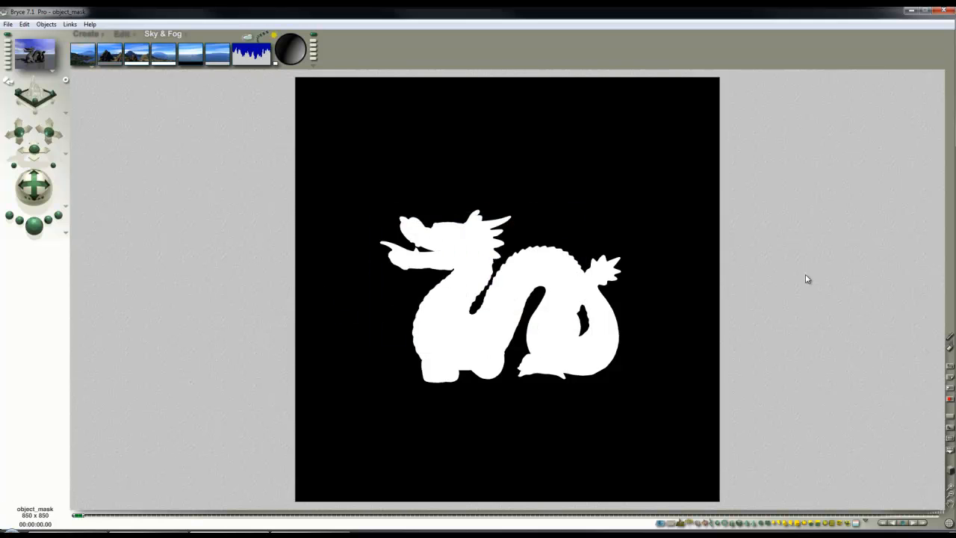
Select the ground plane Plane 2 in the top view and delete it
{"action": "left_click", "coordinate": [660, 293]}
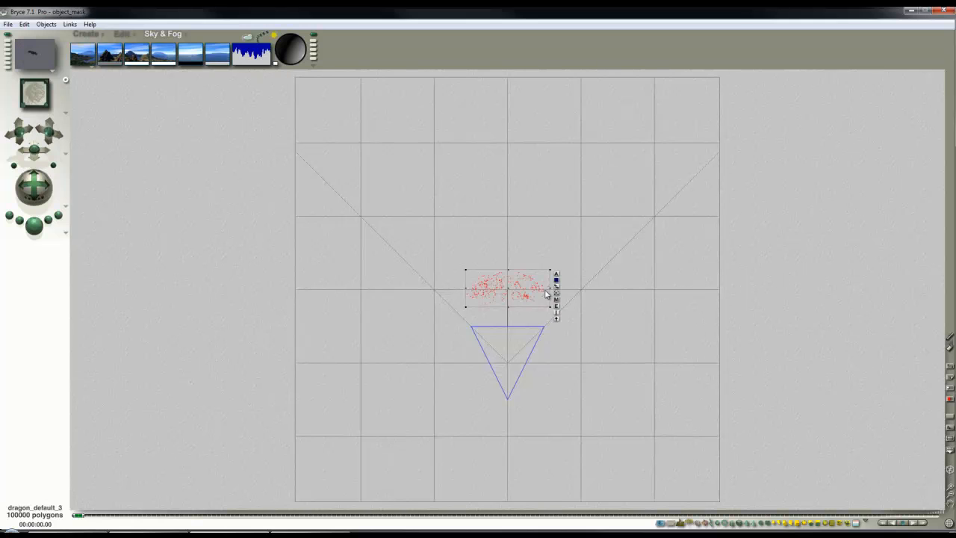
{"action": "right_click", "coordinate": [651, 333]}
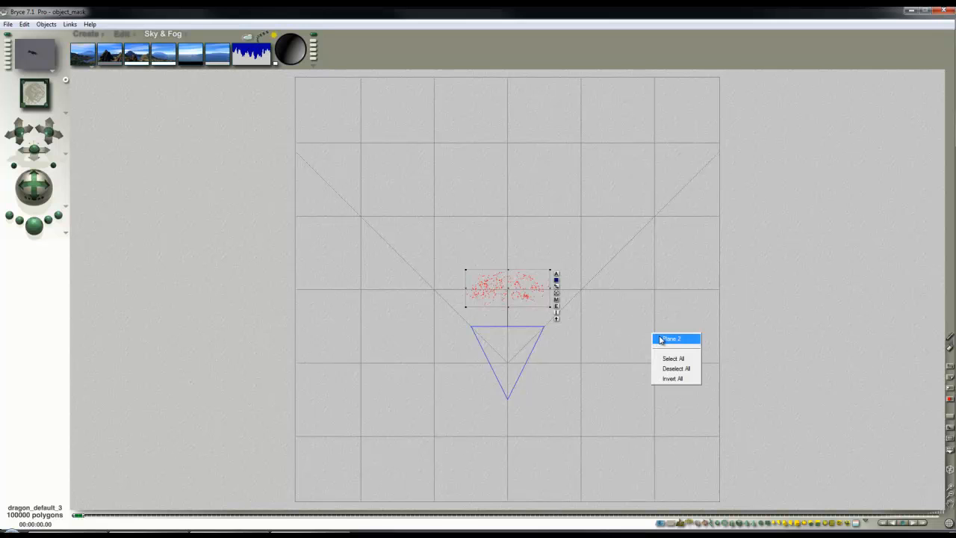
{"action": "left_click", "coordinate": [661, 340]}
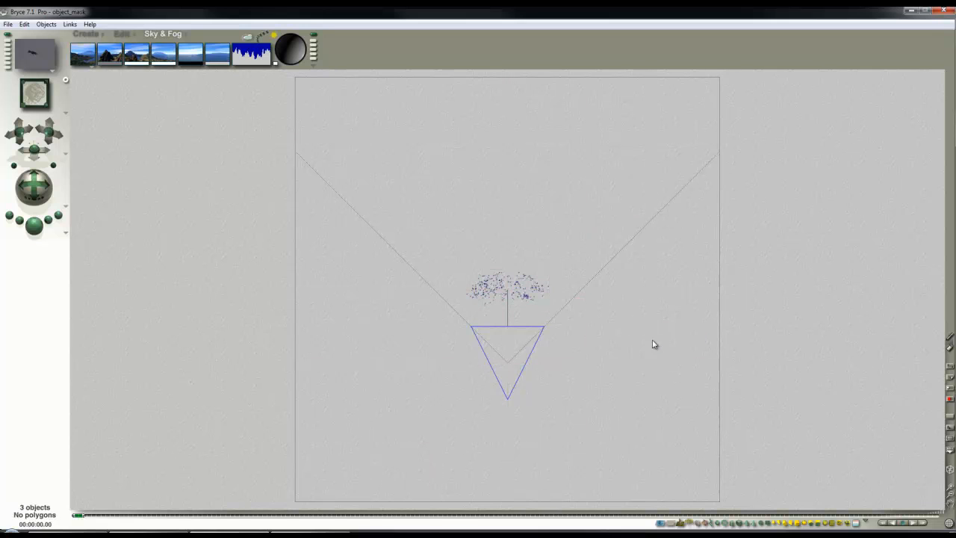
Select the dragon mesh in the top view and convert it to a terrain
{"action": "right_click", "coordinate": [531, 293]}
{"action": "left_click", "coordinate": [545, 295]}
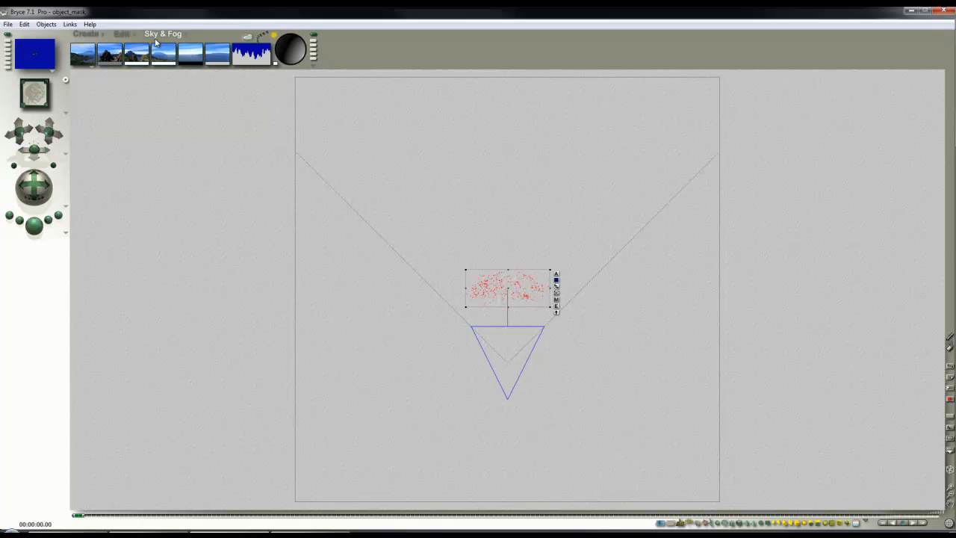
{"action": "left_click", "coordinate": [120, 34]}
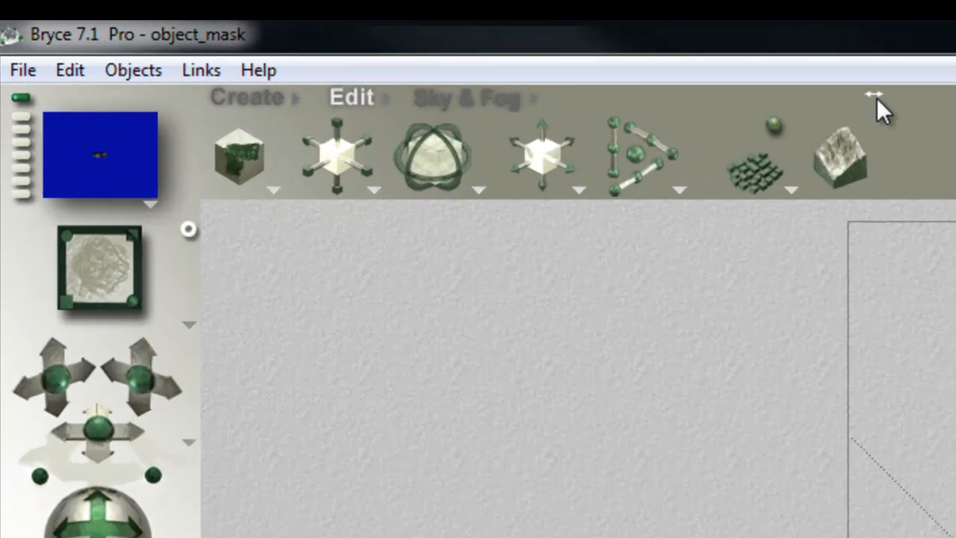
{"action": "mouse_move", "coordinate": [875, 99]}
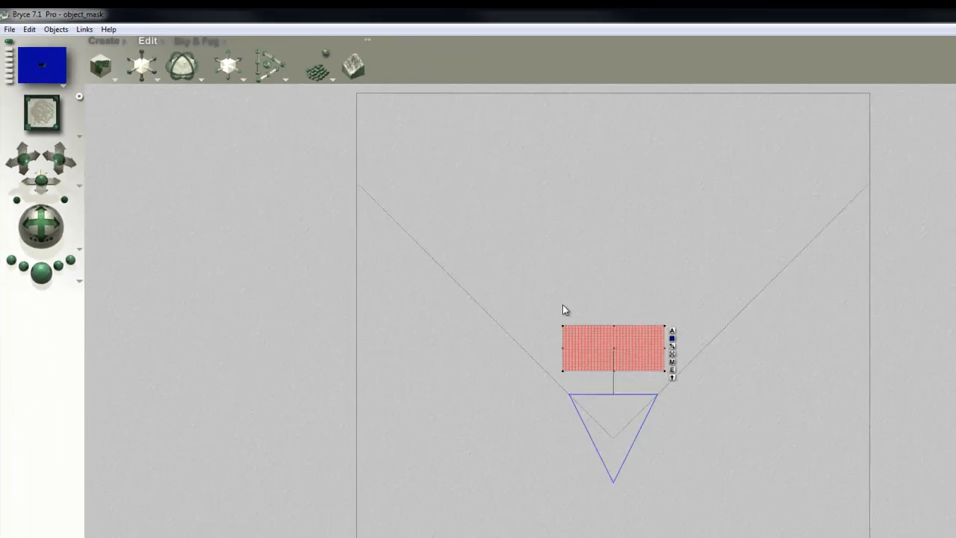
Load the saved dragon object mask picture into the new terrain's elevation canvas
{"action": "left_click", "coordinate": [556, 307]}
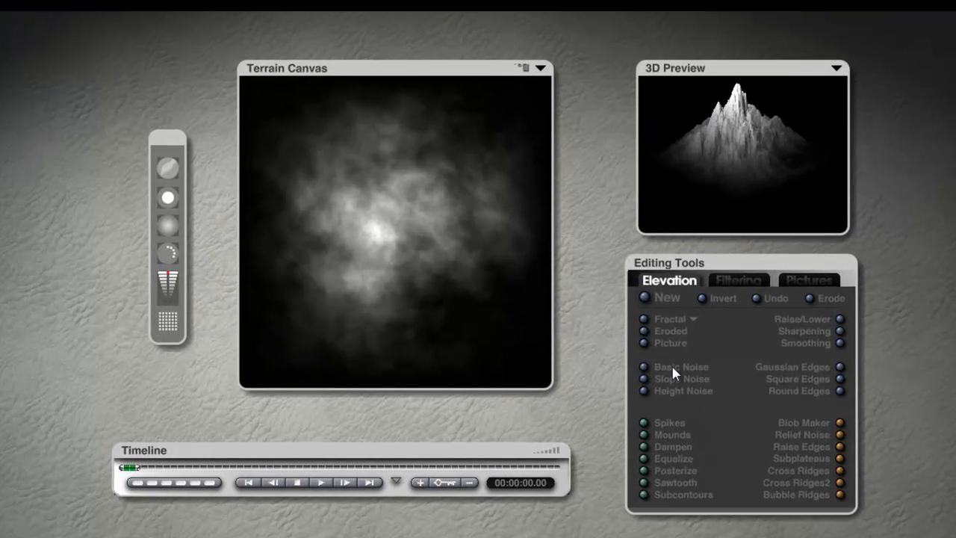
{"action": "left_click", "coordinate": [643, 342]}
{"action": "scroll", "coordinate": [631, 412], "scroll_direction": "down", "scroll_amount": 2}
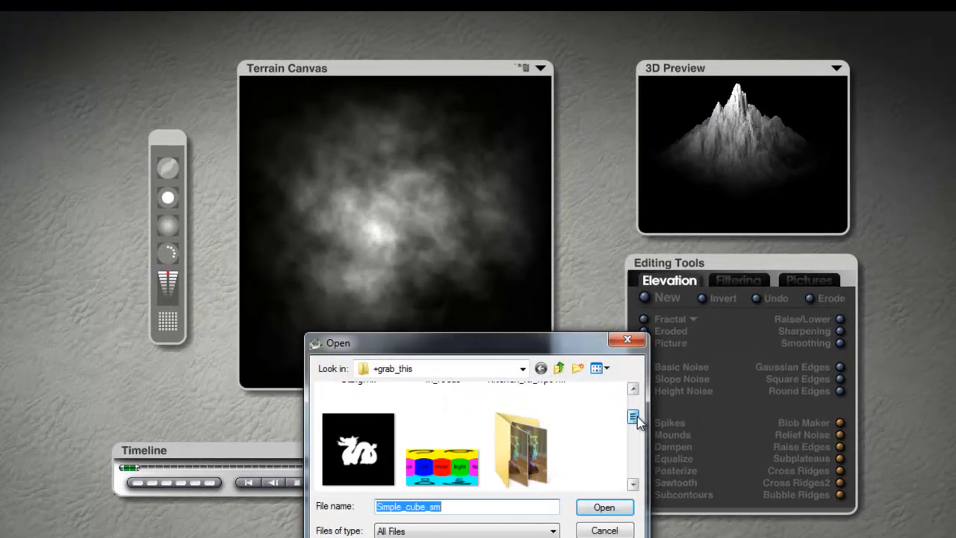
{"action": "left_click", "coordinate": [357, 415]}
{"action": "left_click", "coordinate": [604, 507]}
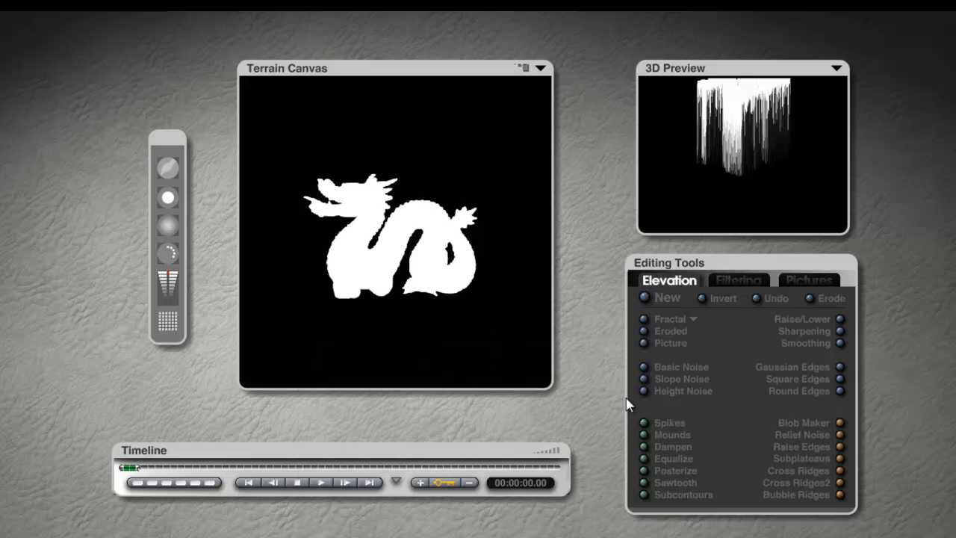
Load the in_focus picture as the terrain material's ambient colour texture, with diffusion 0 and ambience 100
{"action": "left_click", "coordinate": [544, 68]}
{"action": "left_click", "coordinate": [575, 126]}
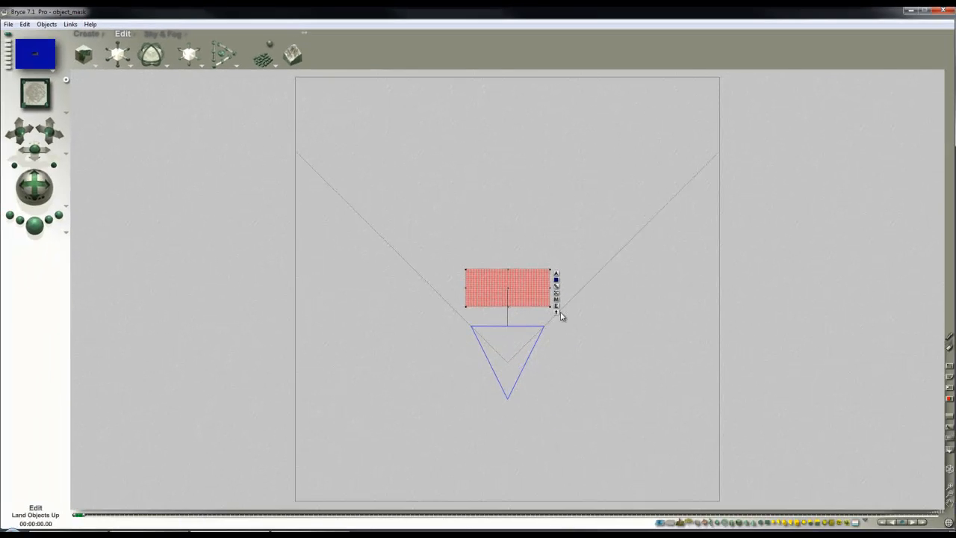
{"action": "left_click", "coordinate": [555, 299]}
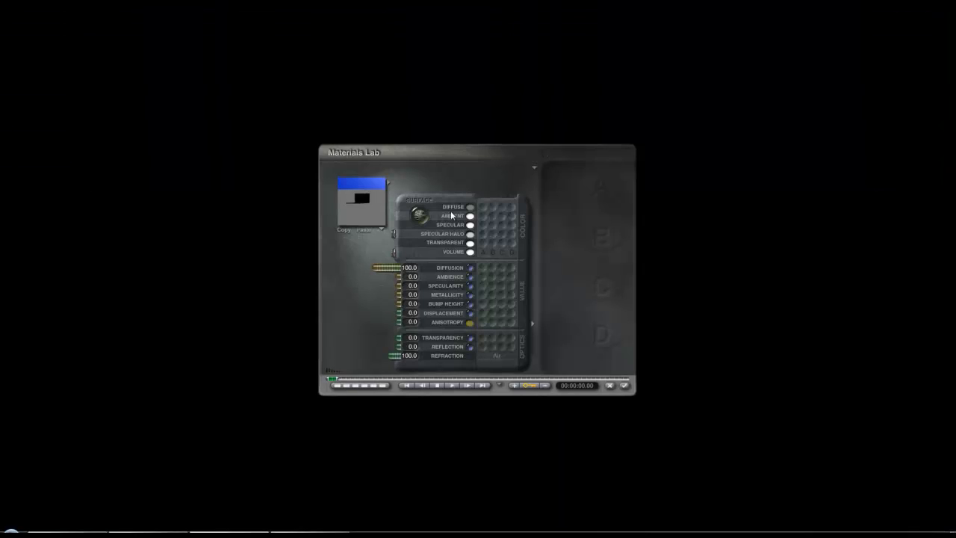
{"action": "left_click", "coordinate": [484, 189]}
{"action": "left_click", "coordinate": [639, 83]}
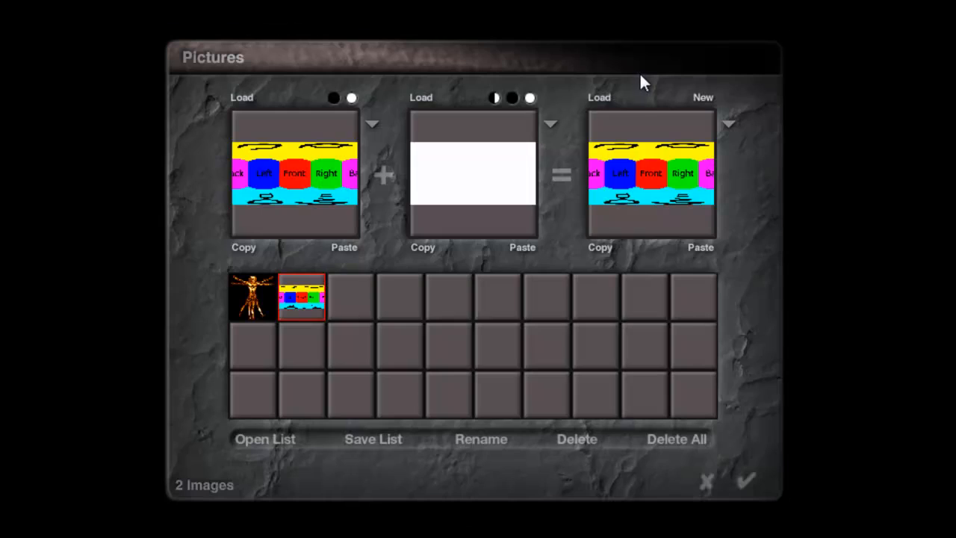
{"action": "left_click", "coordinate": [336, 306]}
{"action": "left_click", "coordinate": [426, 267]}
{"action": "left_click", "coordinate": [629, 364]}
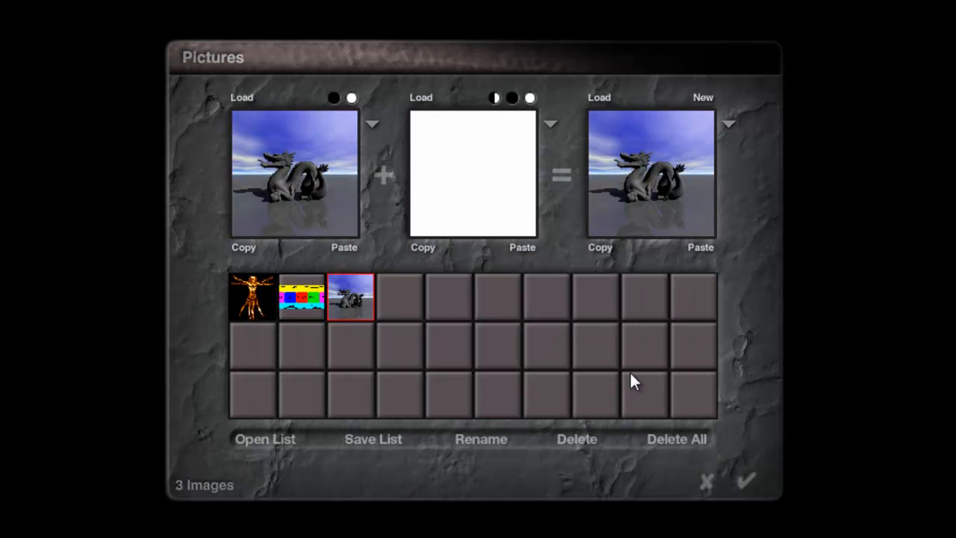
{"action": "left_click", "coordinate": [753, 478]}
{"action": "left_click_drag", "start_coordinate": [288, 271], "coordinate": [46, 294]}
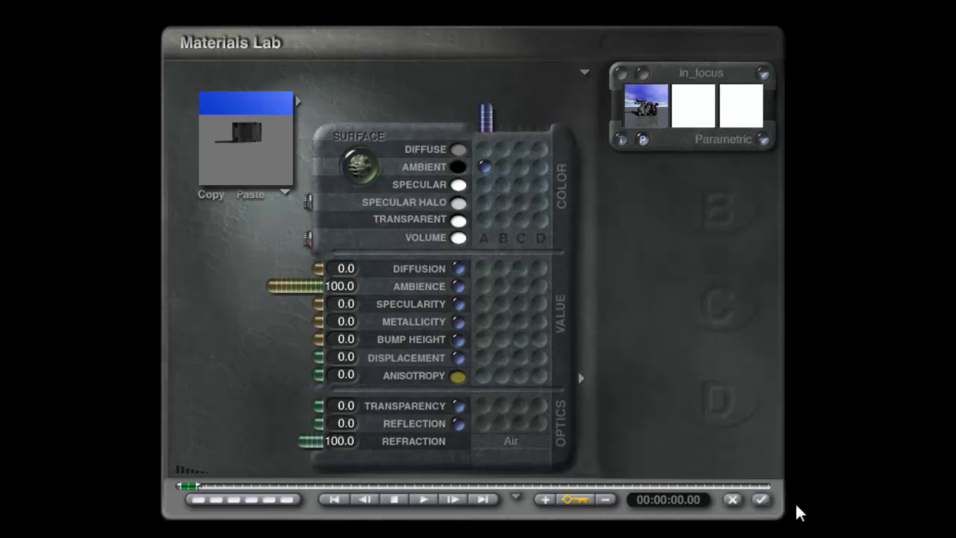
{"action": "left_click", "coordinate": [760, 499]}
Set the sky mode to Atmosphere Off
{"action": "left_click", "coordinate": [313, 68]}
{"action": "left_click_drag", "start_coordinate": [234, 125], "coordinate": [258, 126]}
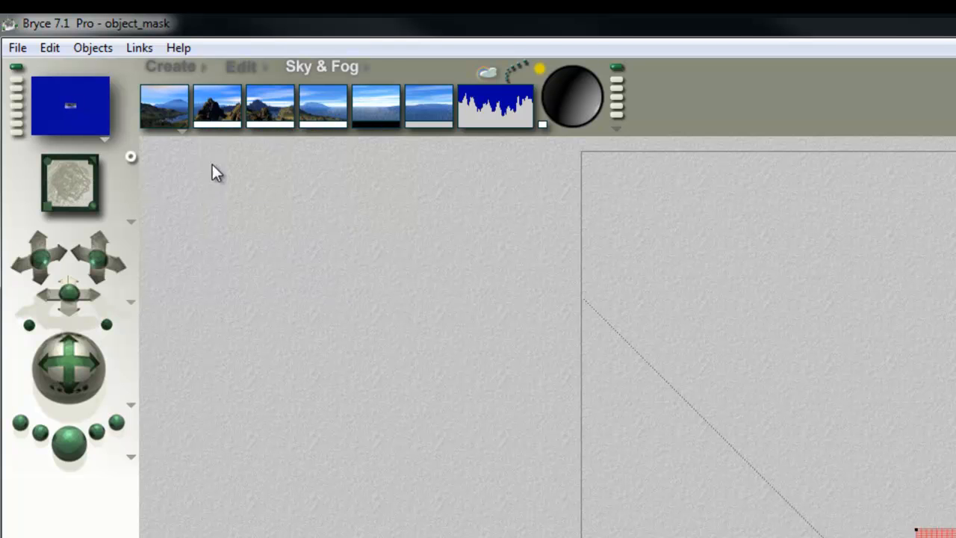
{"action": "left_click", "coordinate": [184, 133]}
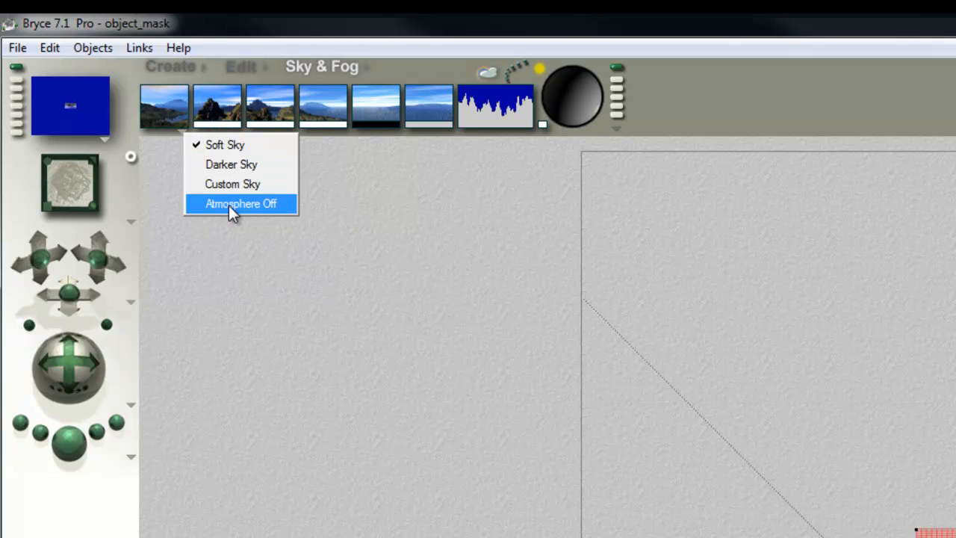
{"action": "left_click", "coordinate": [228, 204]}
{"action": "left_click_drag", "start_coordinate": [173, 124], "coordinate": [369, 119]}
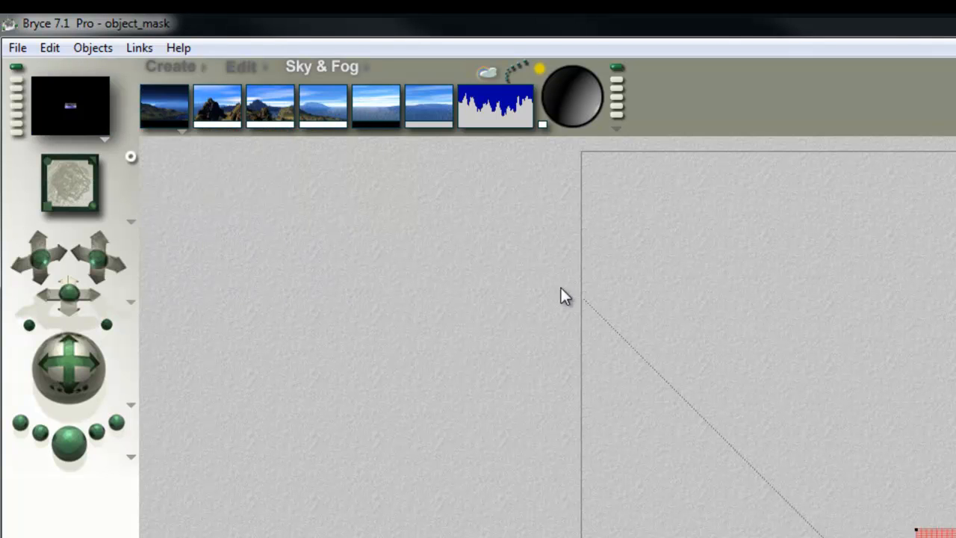
Set the sky mode to Darker Sky and enable Use HDRI Image in the image-based lighting settings
{"action": "left_click", "coordinate": [181, 133]}
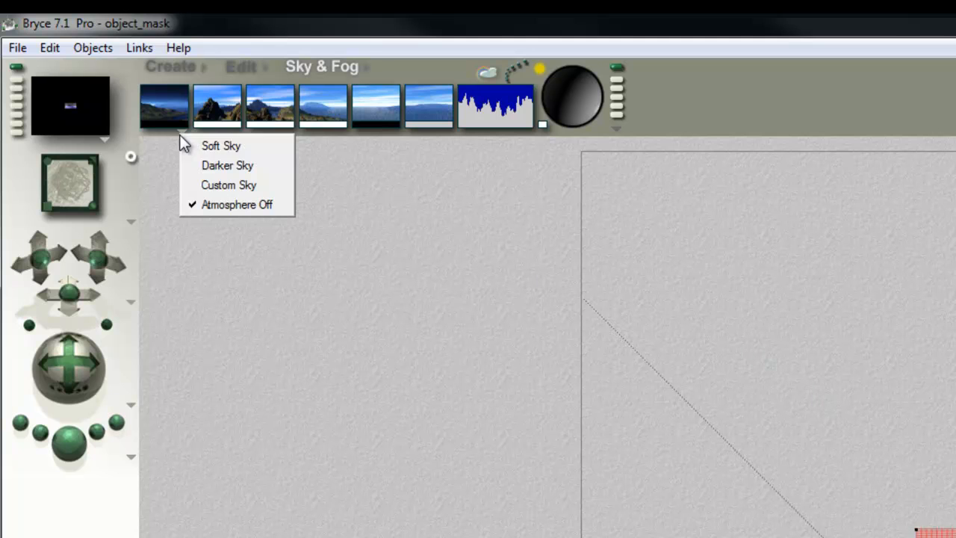
{"action": "left_click", "coordinate": [244, 164]}
{"action": "left_click", "coordinate": [522, 91]}
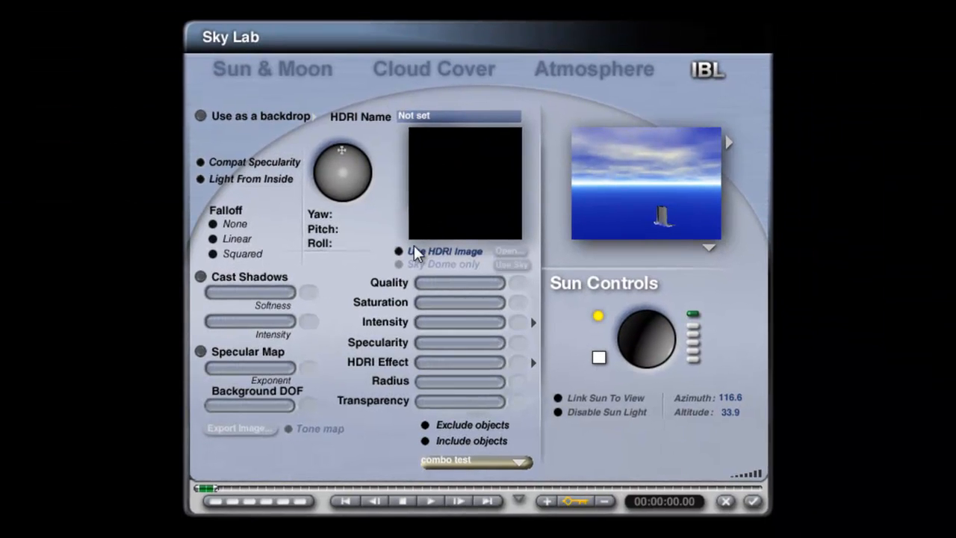
{"action": "left_click", "coordinate": [410, 248]}
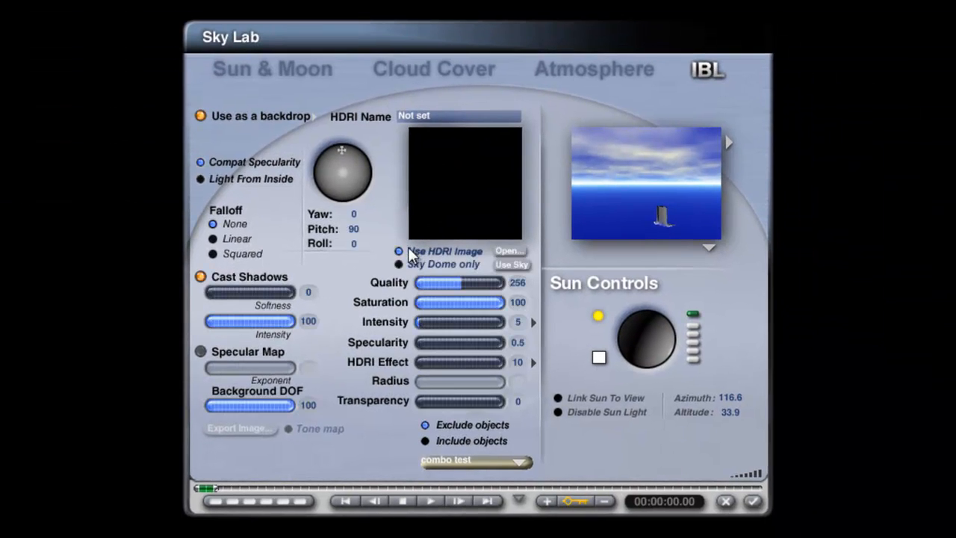
Render the current sky into the HDRI image at a sky resolution of 1200 and accept the sky settings
{"action": "left_click", "coordinate": [519, 266]}
{"action": "left_click", "coordinate": [538, 282]}
{"action": "type", "text": "1200"}
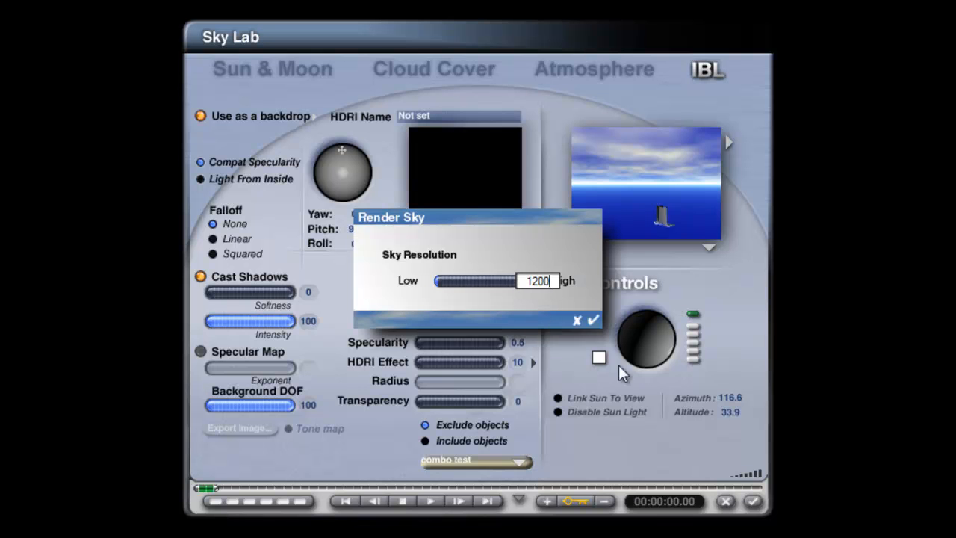
{"action": "left_click", "coordinate": [593, 320]}
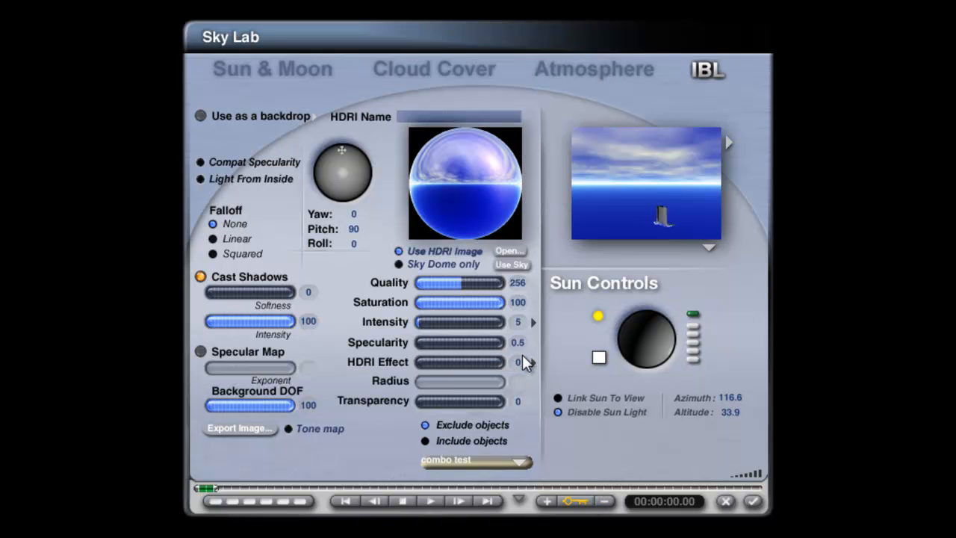
{"action": "left_click", "coordinate": [569, 392]}
{"action": "left_click", "coordinate": [752, 502]}
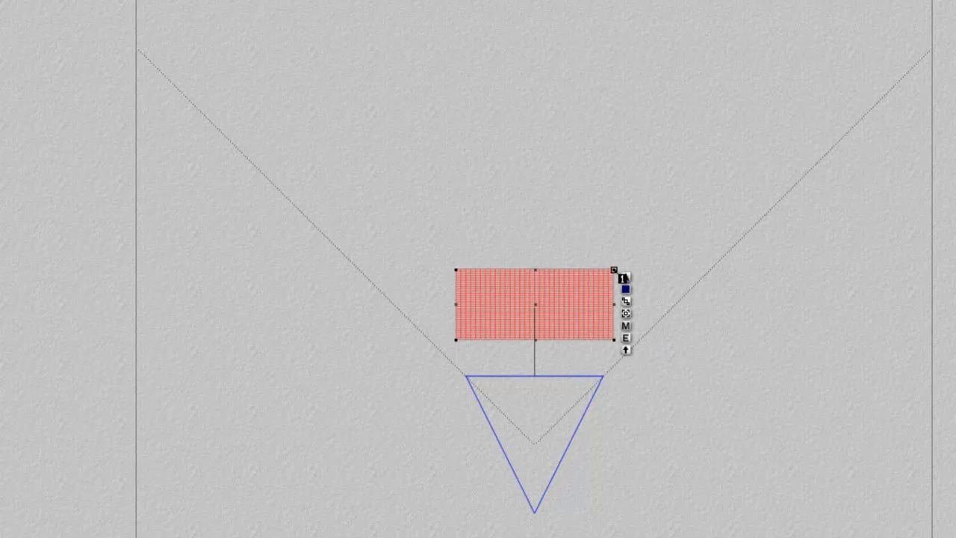
Stand the terrain upright as a square facing the camera and move it back from the camera in the top view
{"action": "key", "text": "ctrl+z"}
{"action": "key", "text": "3"}
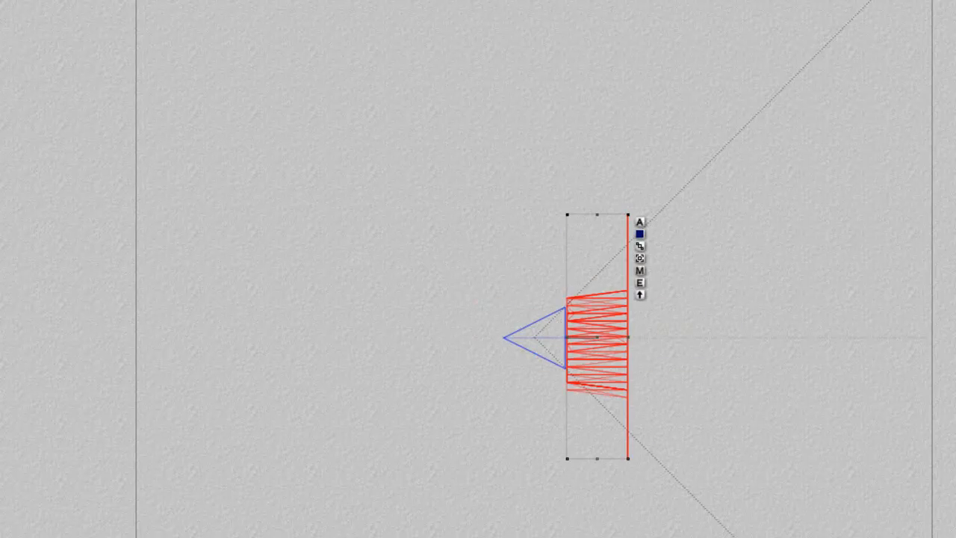
{"action": "key", "text": "2"}
{"action": "left_click_drag", "start_coordinate": [545, 372], "coordinate": [545, 308]}
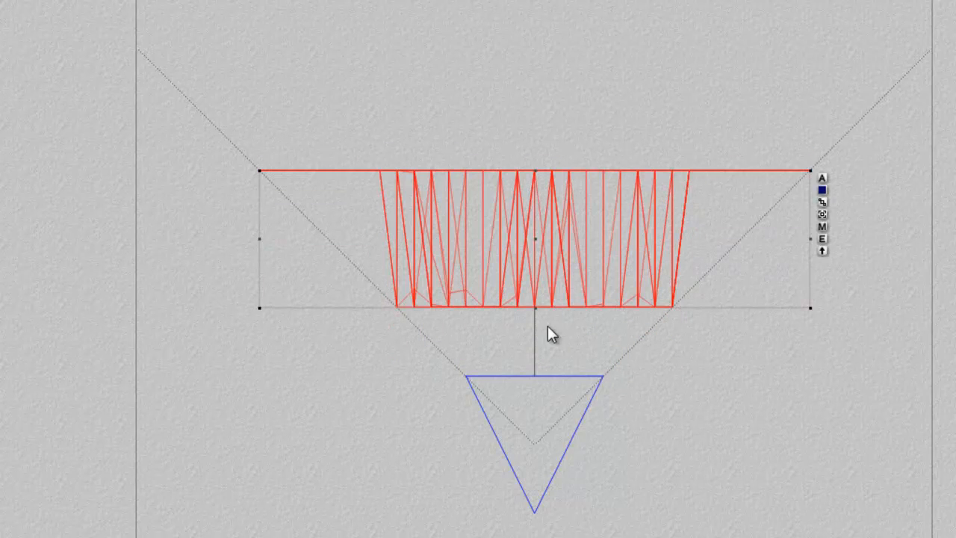
Render the scene from the camera view as a full image with no mask
{"action": "key", "text": "1"}
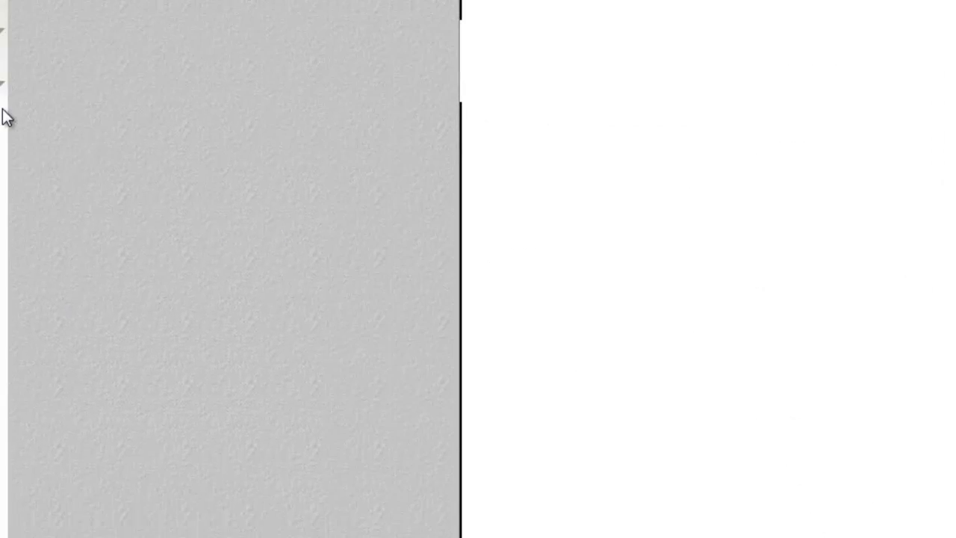
{"action": "left_click", "coordinate": [1, 83]}
{"action": "left_click", "coordinate": [216, 349]}
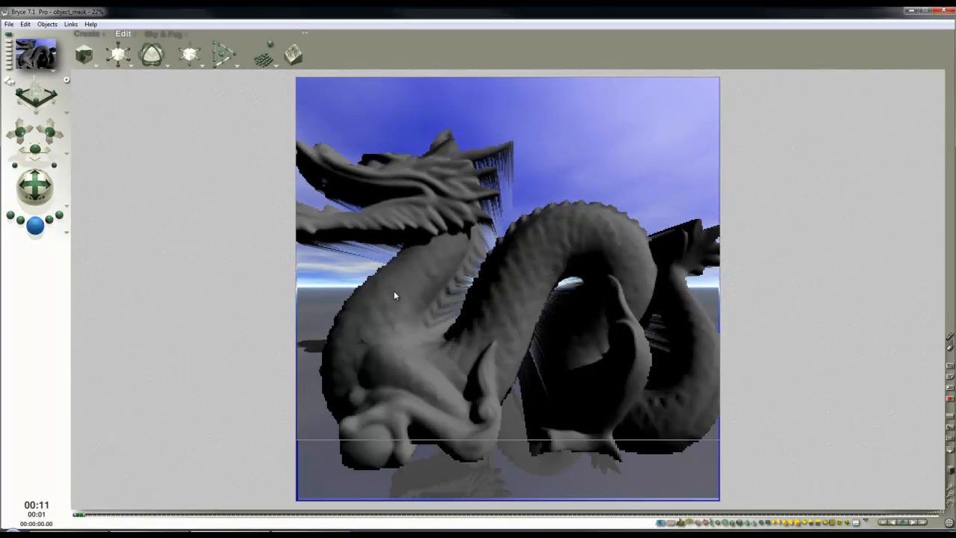
{"action": "left_click", "coordinate": [499, 299]}
{"action": "left_click_drag", "start_coordinate": [509, 289], "coordinate": [435, 289]}
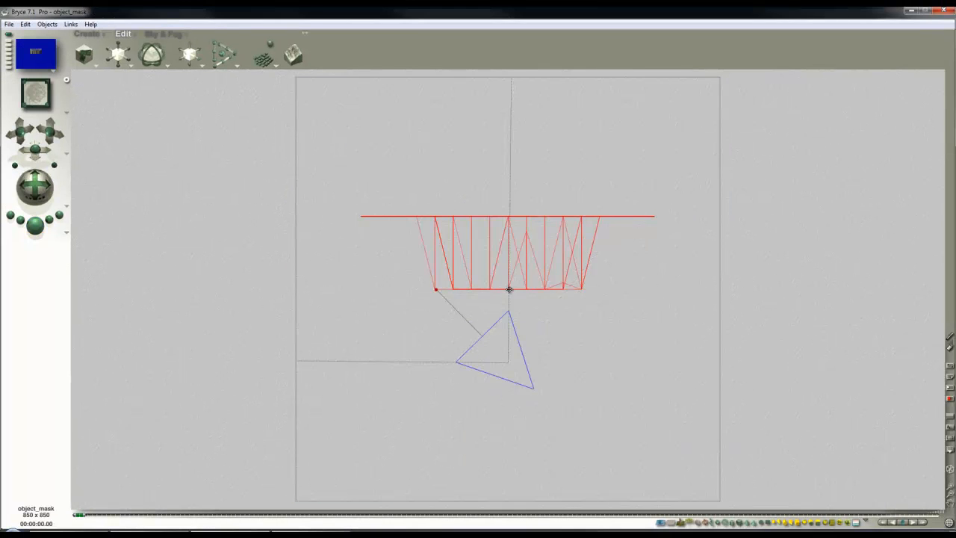
{"action": "key", "text": "ctrl+z"}
Select the terrain in the top view, reduce its depth and enlarge it slightly to fill the camera frame
{"action": "left_click", "coordinate": [562, 286], "text": "ctrl"}
{"action": "left_click", "coordinate": [567, 289]}
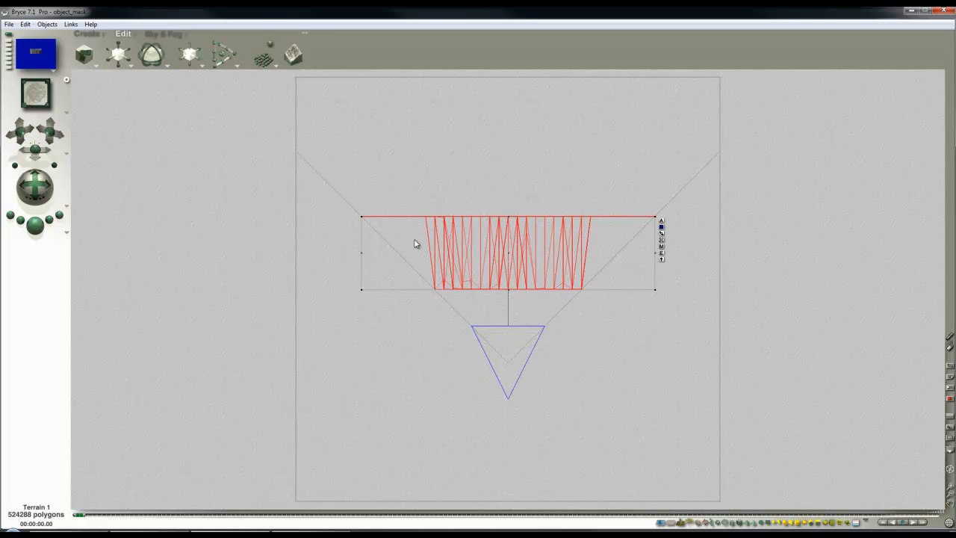
{"action": "left_click_drag", "start_coordinate": [112, 61], "coordinate": [93, 61]}
{"action": "key", "text": "1"}
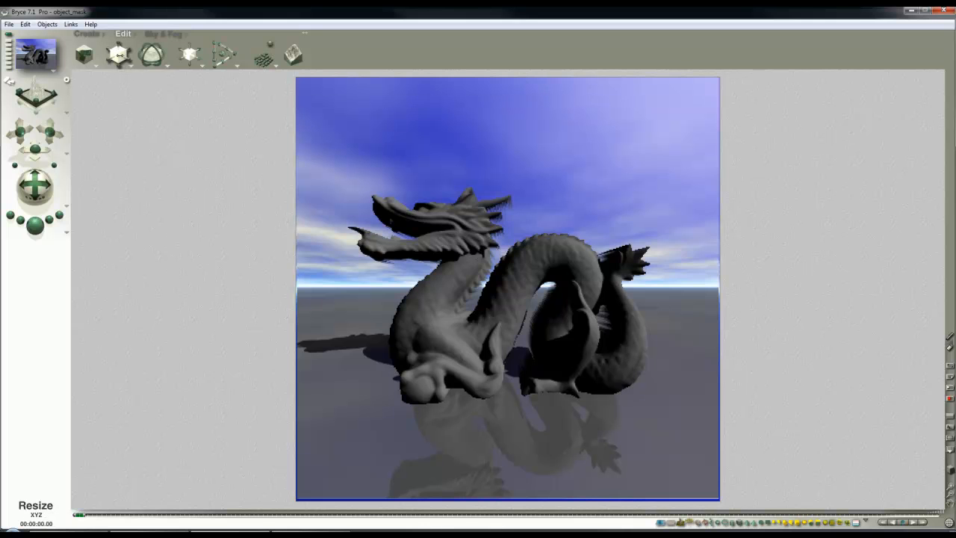
{"action": "key", "text": "Escape"}
{"action": "key", "text": "2"}
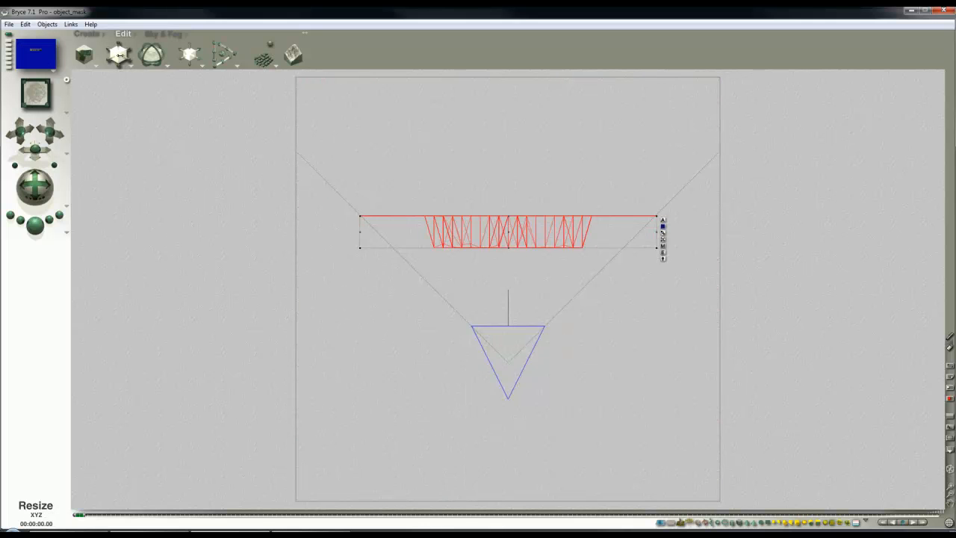
{"action": "key", "text": "3"}
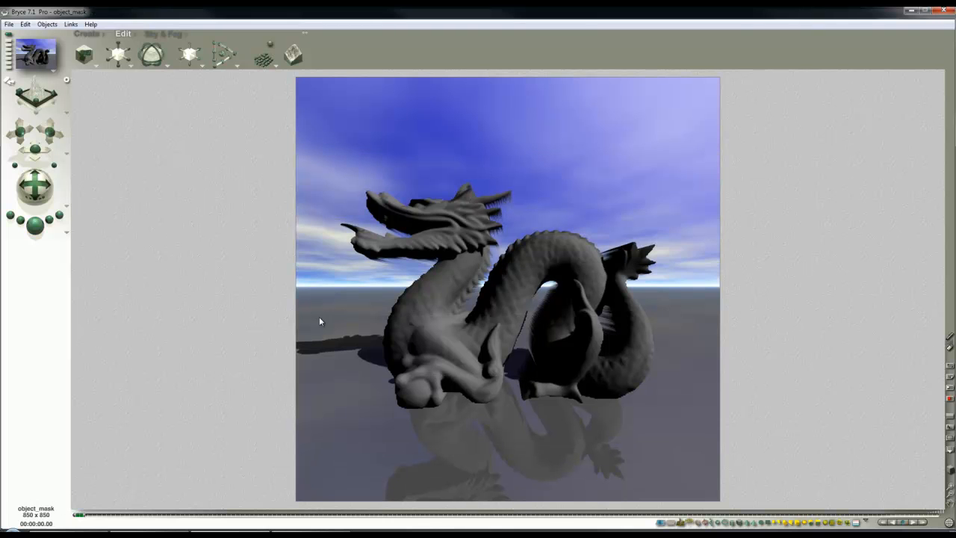
Set the render quality to Premium with 16 rays per pixel and enable Depth of Field
{"action": "left_click", "coordinate": [66, 233]}
{"action": "left_click", "coordinate": [97, 283]}
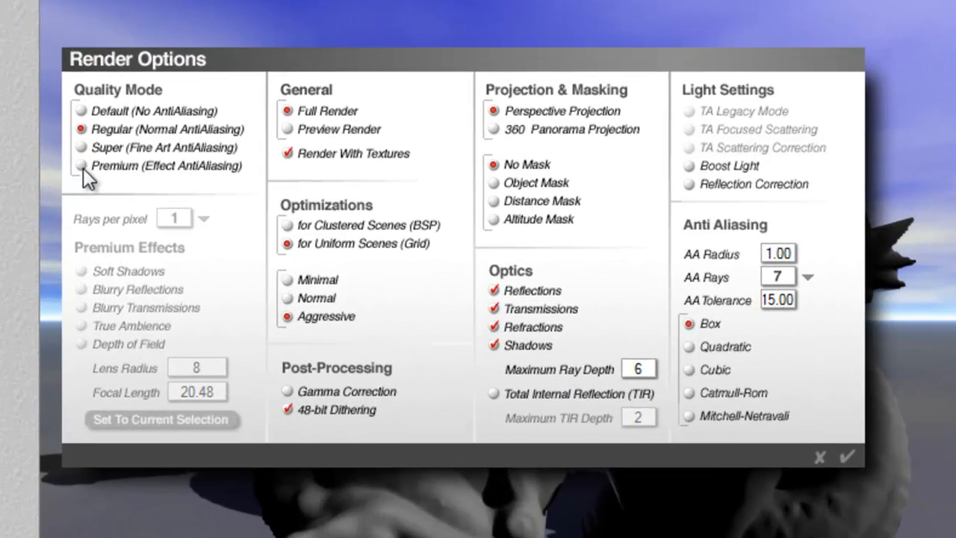
{"action": "left_click", "coordinate": [81, 166]}
{"action": "left_click", "coordinate": [82, 345]}
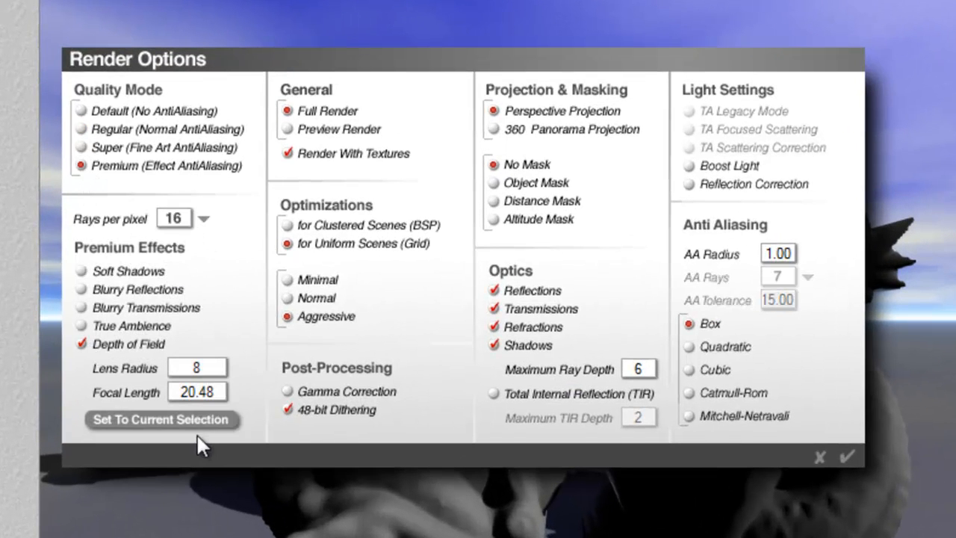
{"action": "left_click", "coordinate": [848, 452]}
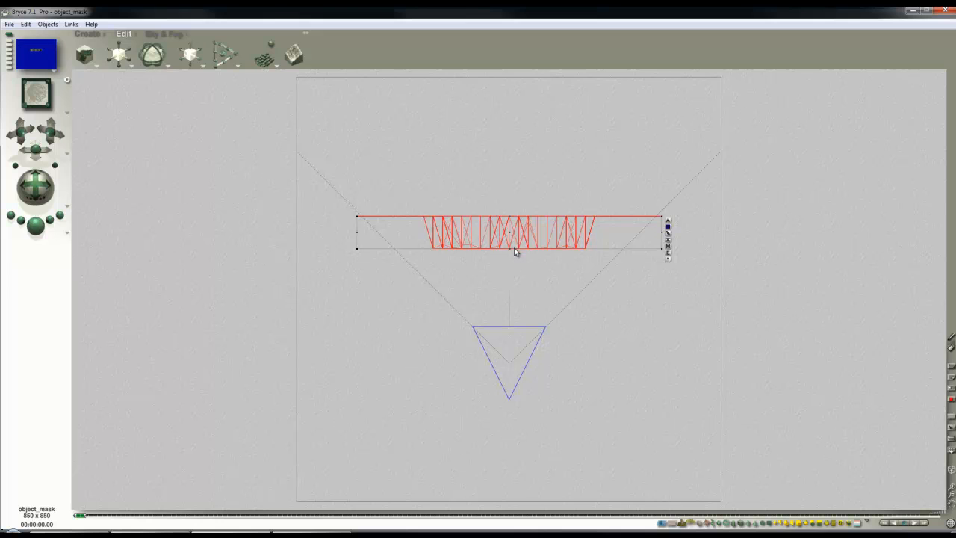
Flatten the terrain to a thin sheet at its front edge in the top view and return to the camera view
{"action": "left_click_drag", "start_coordinate": [514, 220], "coordinate": [369, 247]}
{"action": "key", "text": "1"}
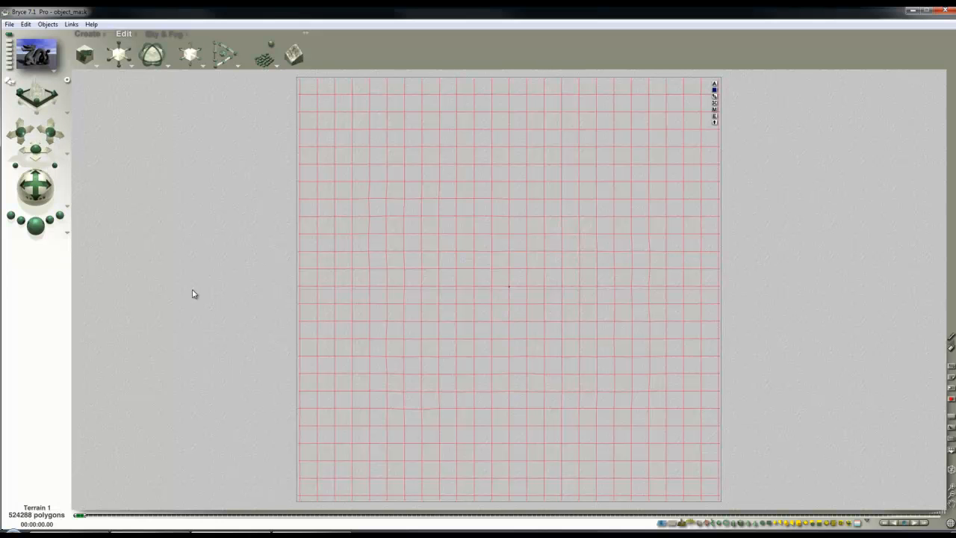
Set the depth of field focus to the selected terrain, render the scene and mark a render area over the dragon's back
{"action": "left_click", "coordinate": [67, 234]}
{"action": "left_click", "coordinate": [92, 289]}
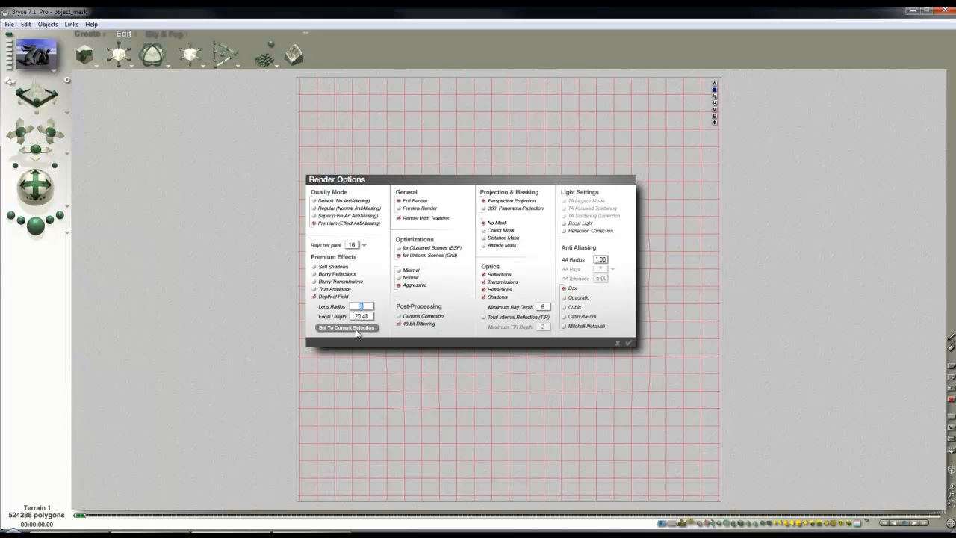
{"action": "left_click", "coordinate": [629, 343]}
{"action": "key", "text": "ctrl+r"}
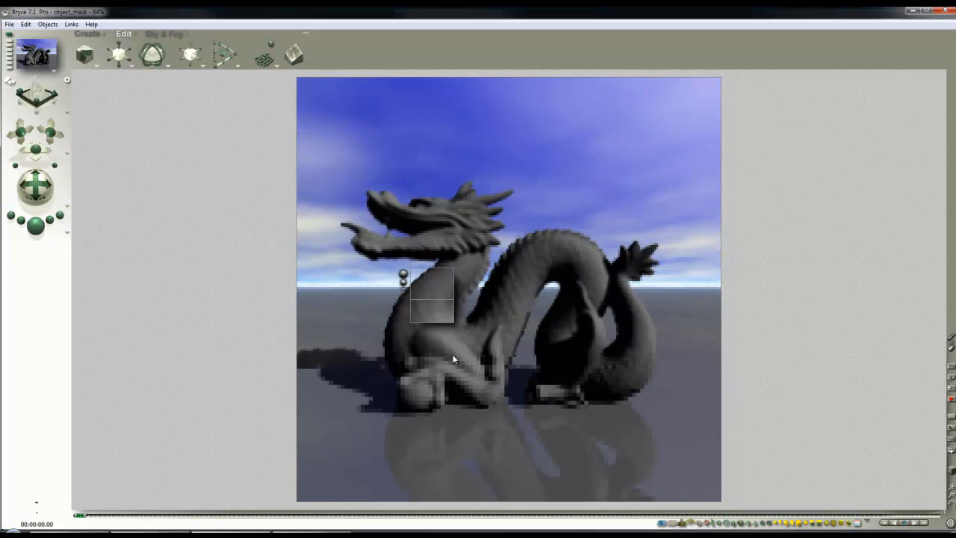
{"action": "left_click_drag", "start_coordinate": [562, 288], "coordinate": [518, 238]}
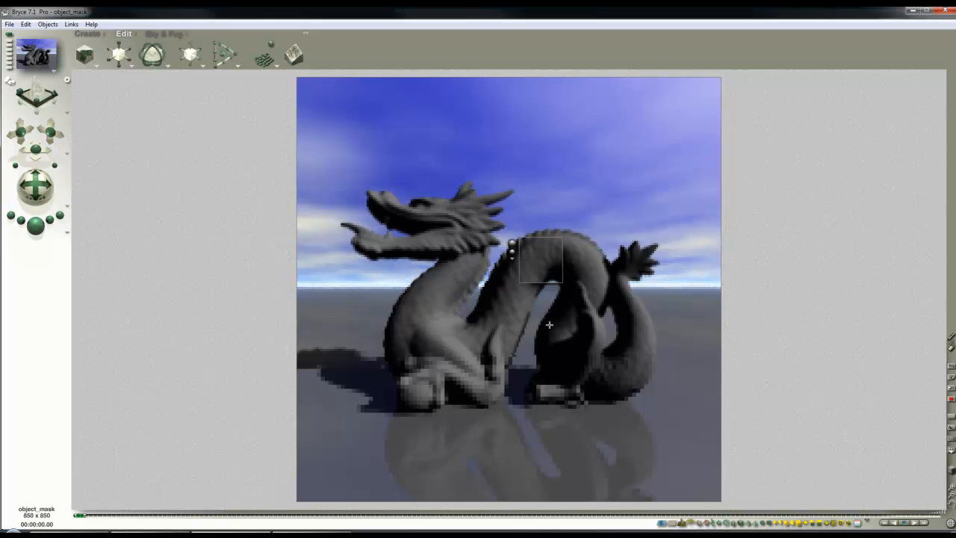
Create a sphere and move it close in front of the flattened terrain in the top view
{"action": "key", "text": "2"}
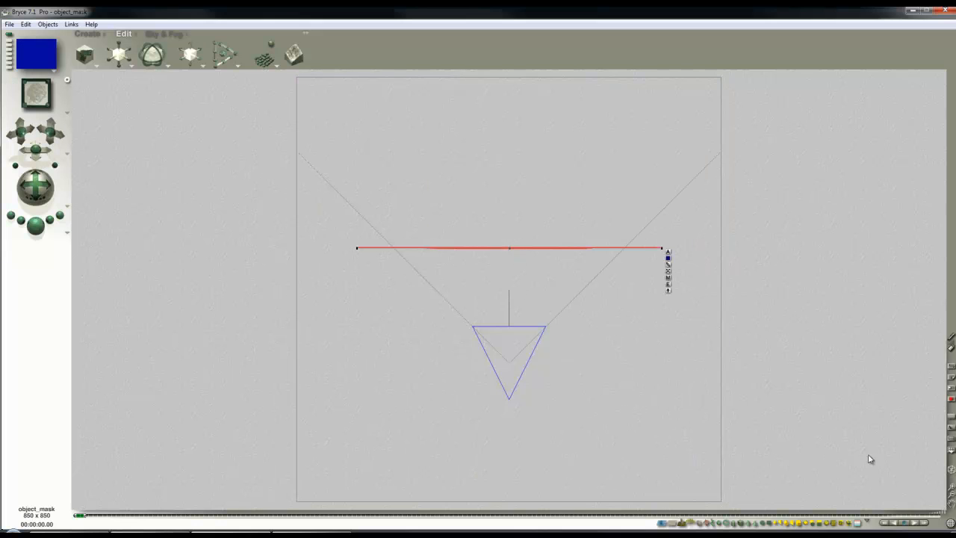
{"action": "left_click", "coordinate": [86, 34]}
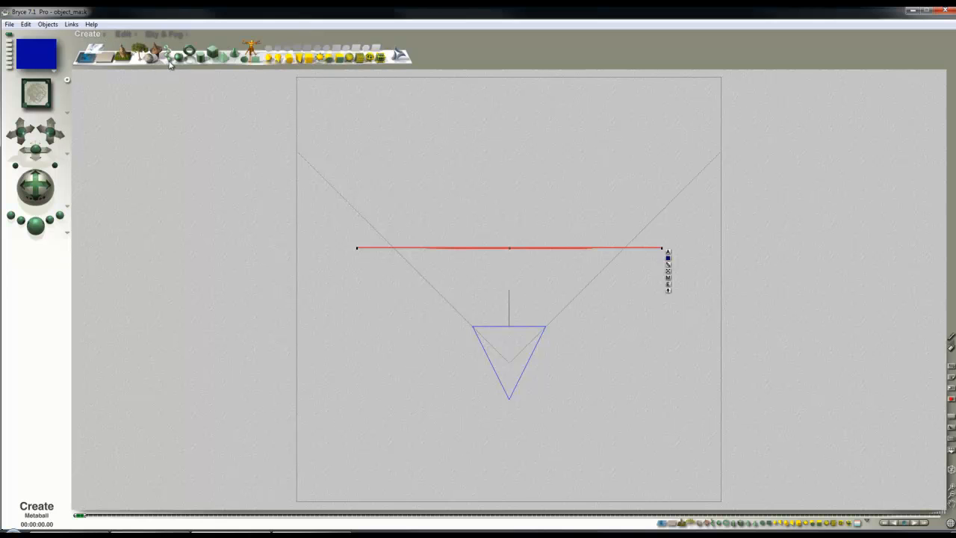
{"action": "left_click", "coordinate": [170, 57]}
{"action": "left_click_drag", "start_coordinate": [525, 391], "coordinate": [525, 282]}
Scale the new sphere down evenly on all axes
{"action": "left_click", "coordinate": [952, 489]}
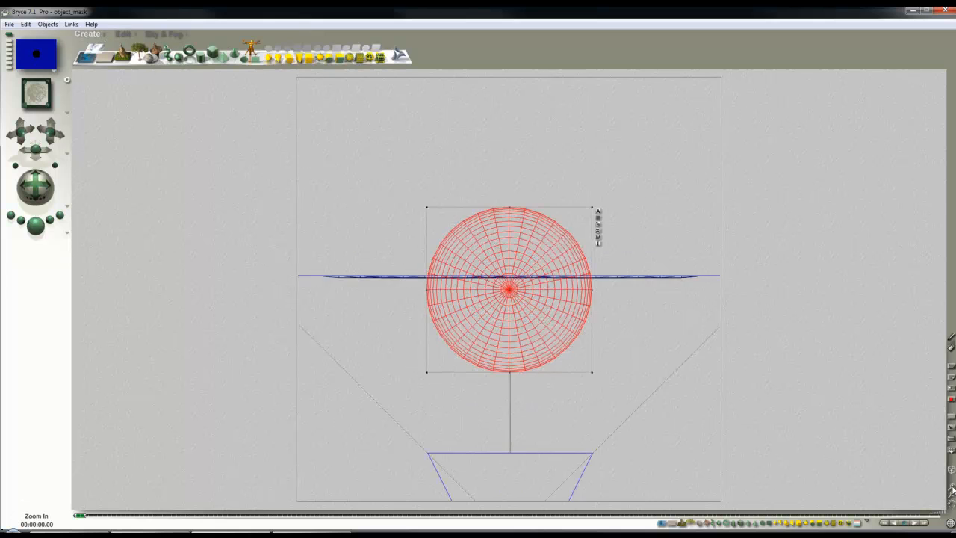
{"action": "left_click", "coordinate": [124, 34]}
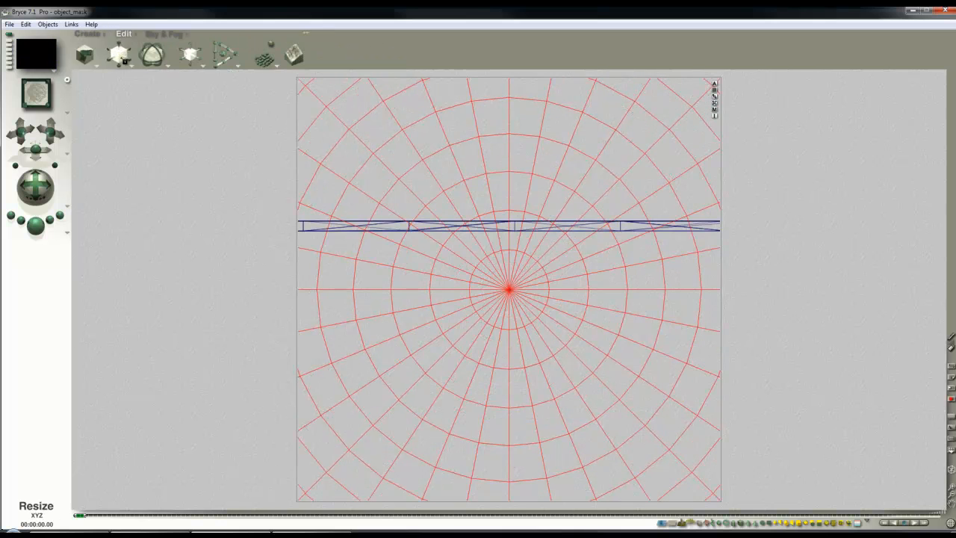
{"action": "left_click_drag", "start_coordinate": [114, 55], "coordinate": [95, 54]}
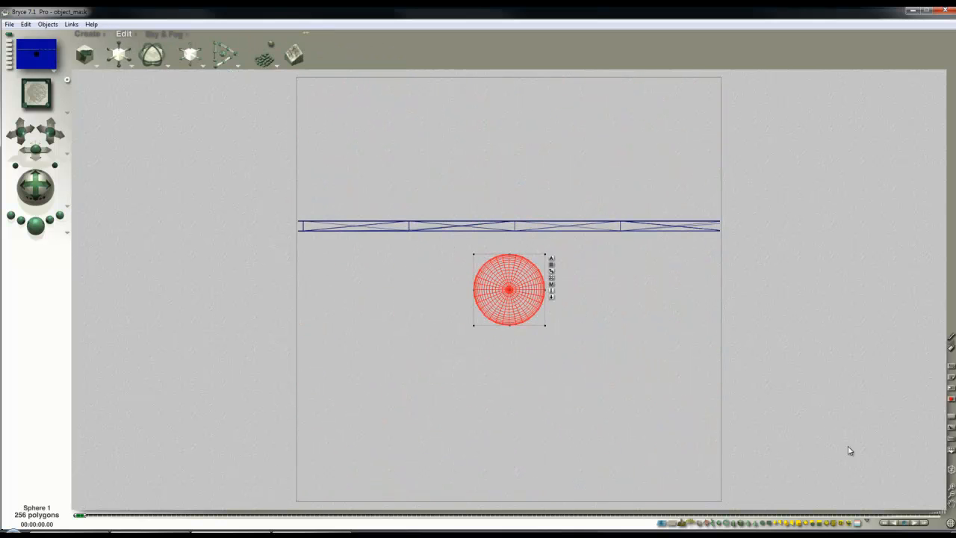
Move the sphere onto the flattened terrain in the top view and set it to Hidden in its object attributes
{"action": "left_click", "coordinate": [952, 488]}
{"action": "mouse_move", "coordinate": [510, 320]}
{"action": "left_mouse_down"}
{"action": "mouse_move", "coordinate": [512, 227]}
{"action": "mouse_move", "coordinate": [518, 237]}
{"action": "left_mouse_up"}
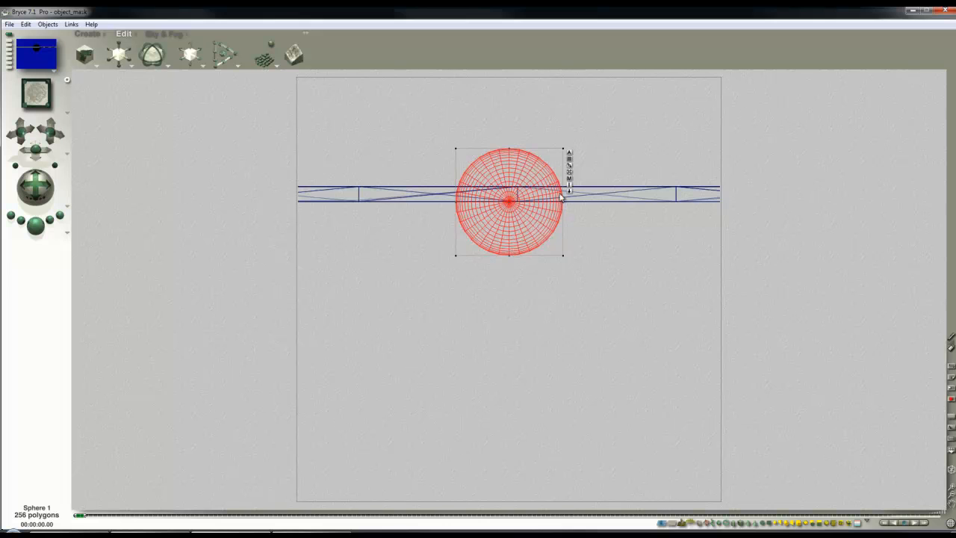
{"action": "key", "text": "1"}
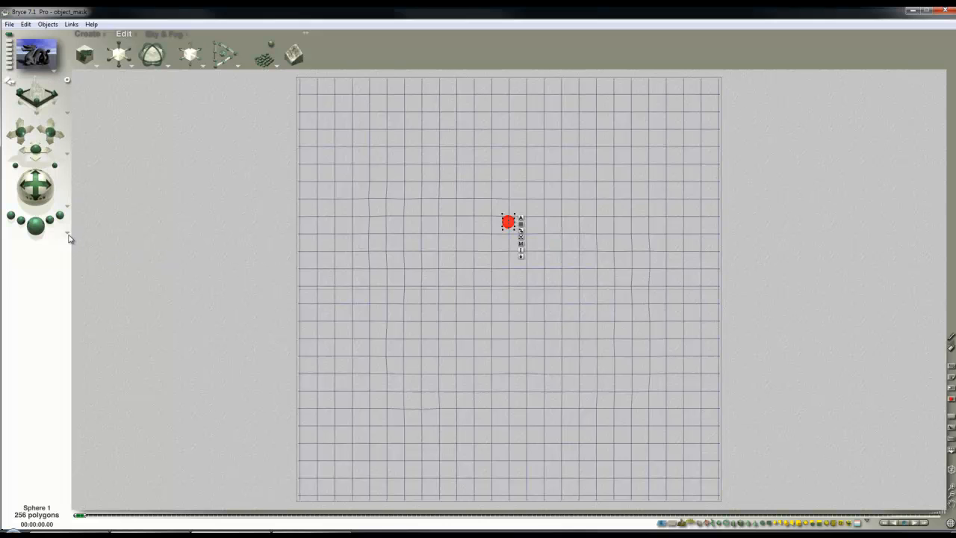
{"action": "left_click", "coordinate": [521, 217]}
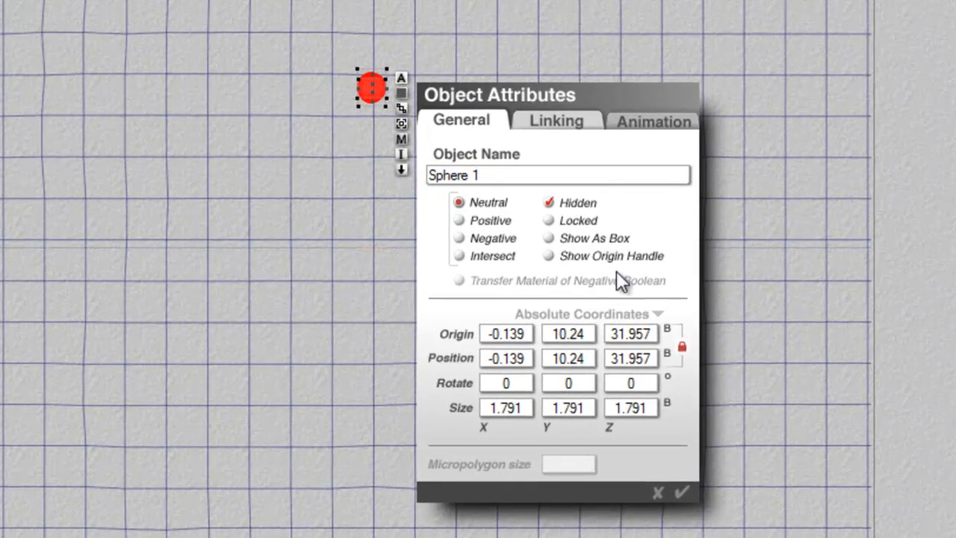
{"action": "left_click", "coordinate": [681, 491]}
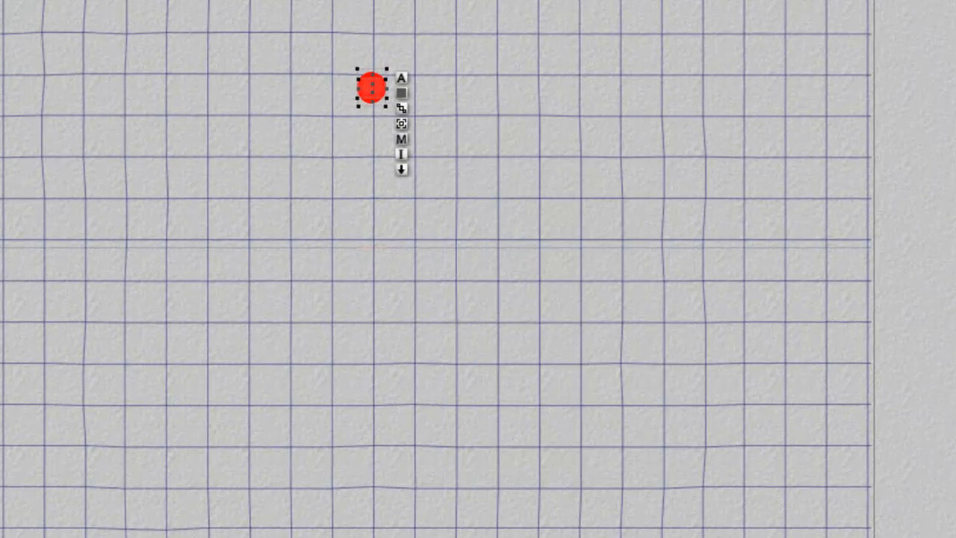
Set the depth of field focal length from the selected sphere and render the scene
{"action": "left_click", "coordinate": [274, 428]}
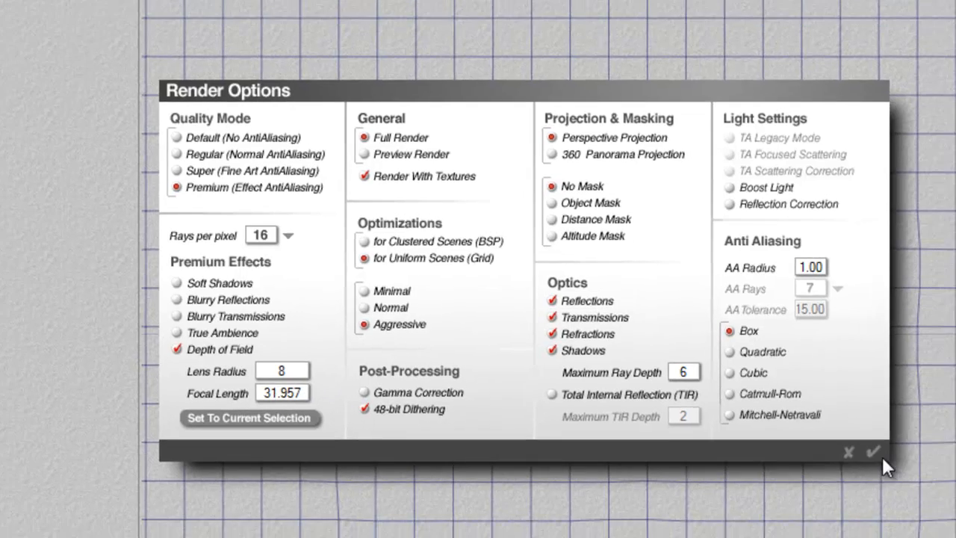
{"action": "left_click", "coordinate": [902, 464]}
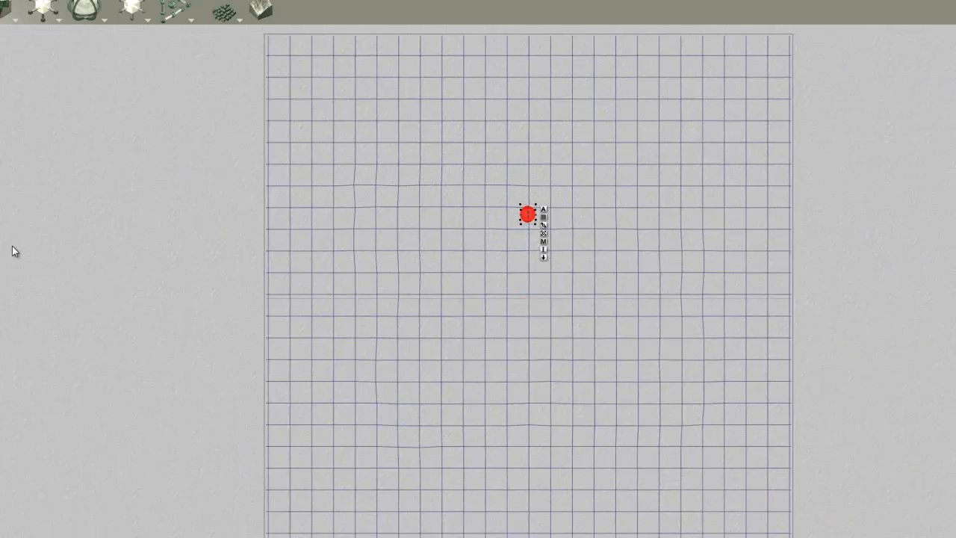
{"action": "key", "text": "ctrl+r"}
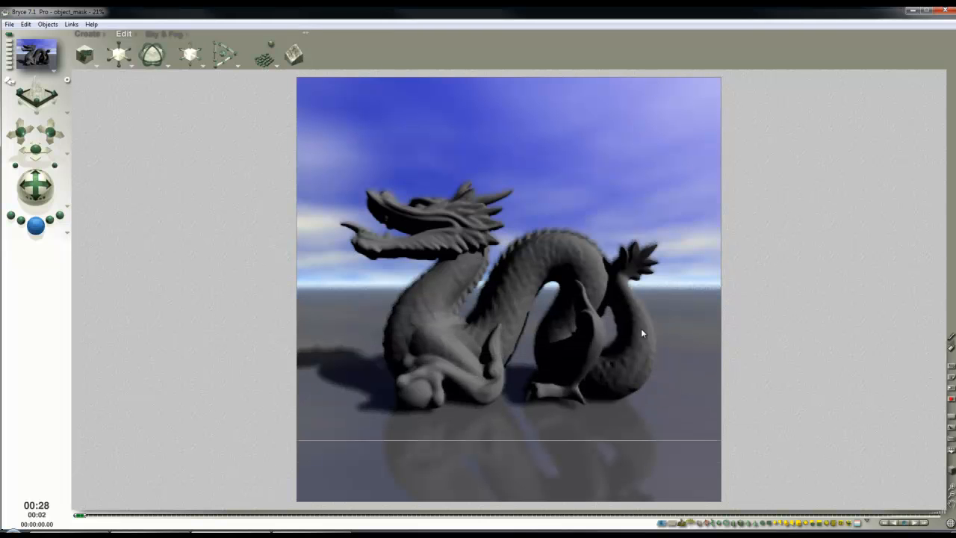
Check the sphere's position against the terrain in the top view and render the camera view again
{"action": "left_click", "coordinate": [456, 235]}
{"action": "left_click", "coordinate": [510, 302]}
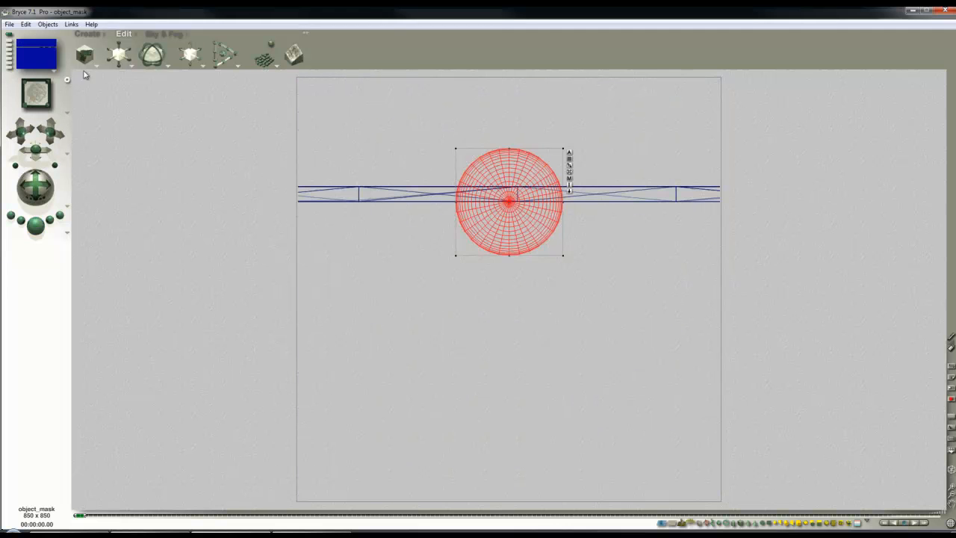
{"action": "right_click", "coordinate": [629, 204]}
{"action": "left_click", "coordinate": [639, 204]}
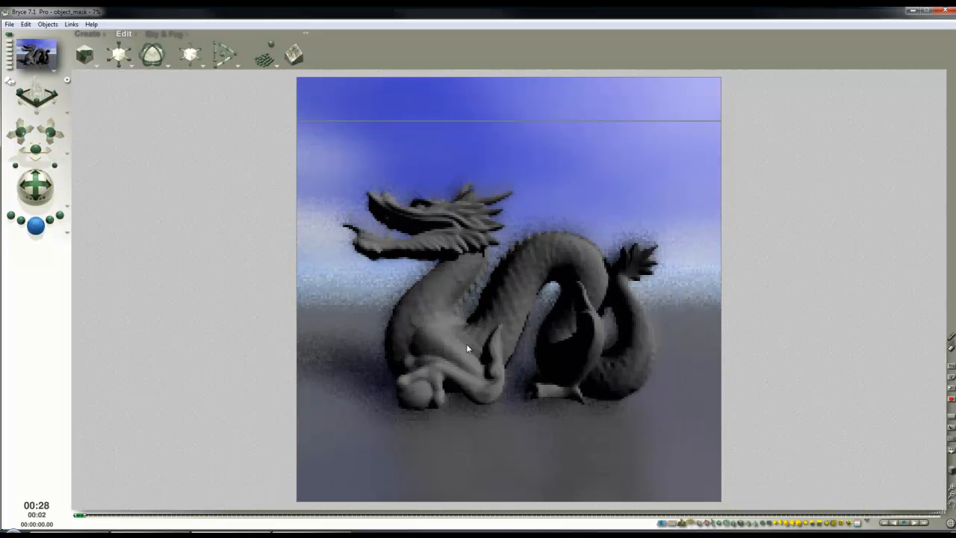
{"action": "left_click", "coordinate": [586, 357]}
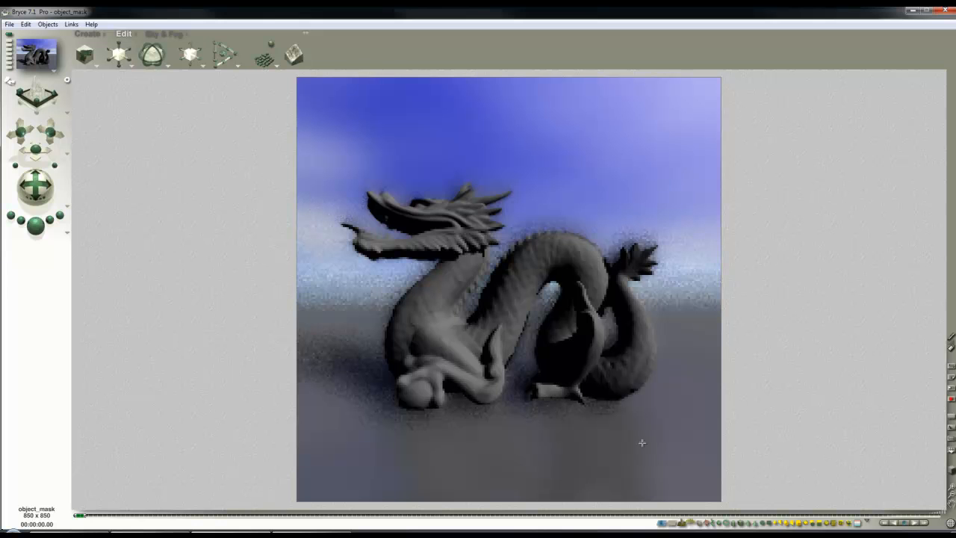
Clip the terrain's lowest elevations in the Terrain Editor to keep only the dragon silhouette
{"action": "left_click", "coordinate": [541, 350]}
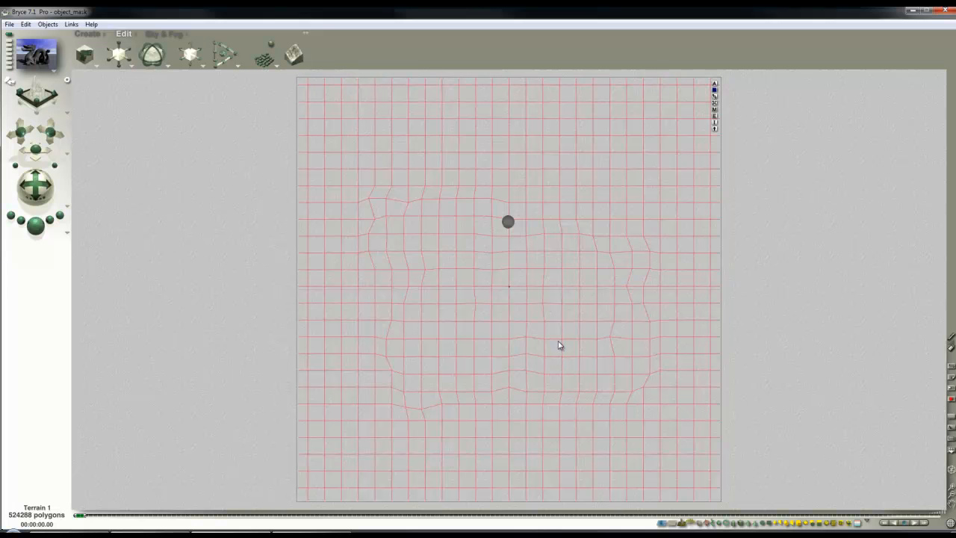
{"action": "left_click", "coordinate": [714, 117]}
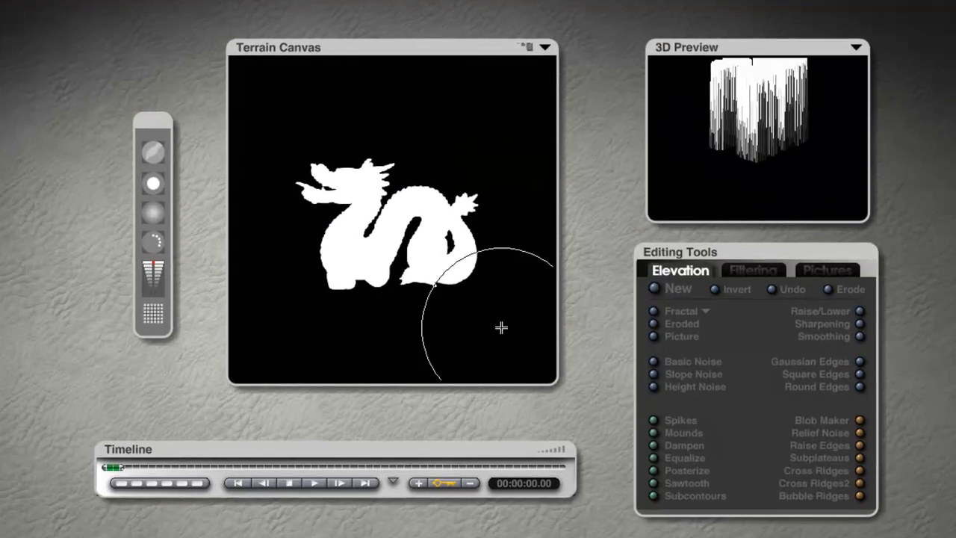
{"action": "left_click", "coordinate": [528, 46]}
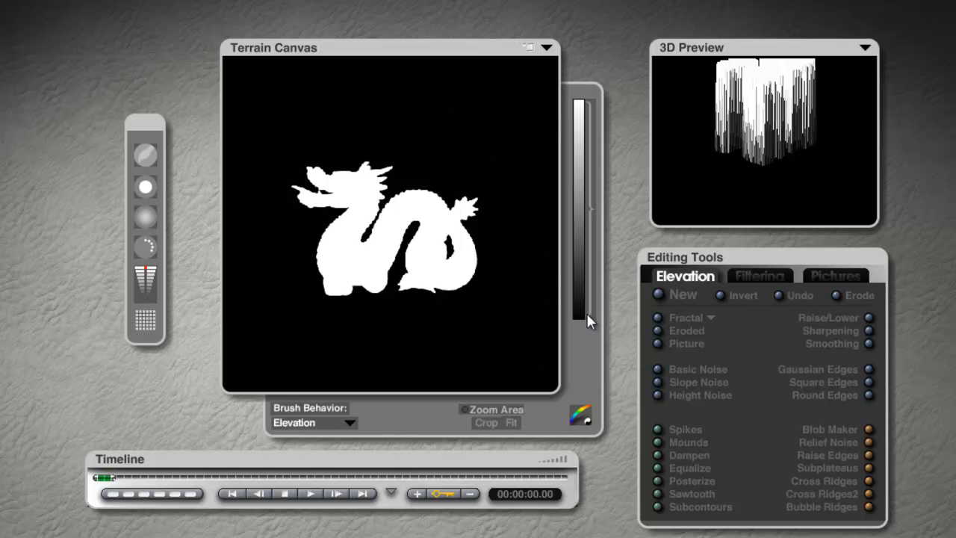
{"action": "left_click_drag", "start_coordinate": [589, 315], "coordinate": [589, 311]}
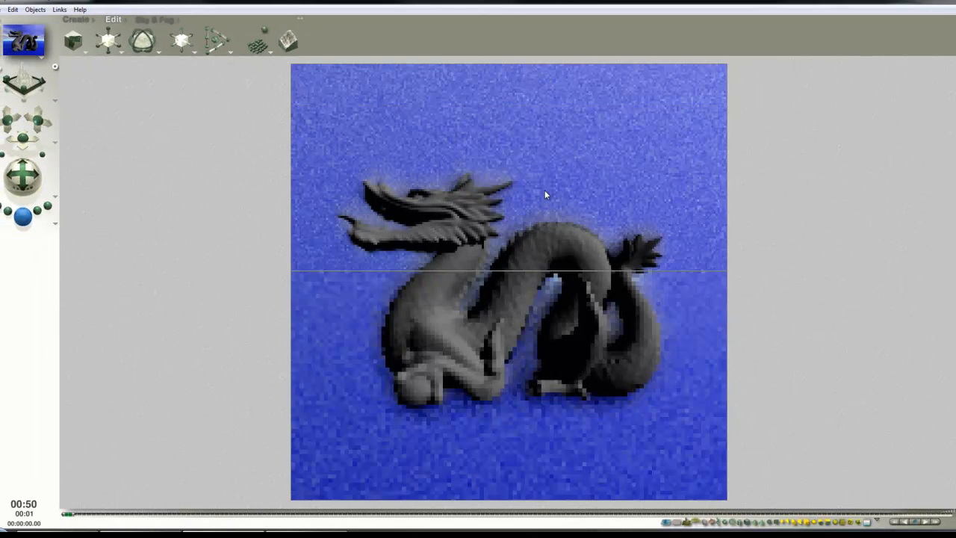
Switch the sky mode to Atmosphere Off
{"action": "left_click", "coordinate": [154, 19]}
{"action": "left_click", "coordinate": [82, 56]}
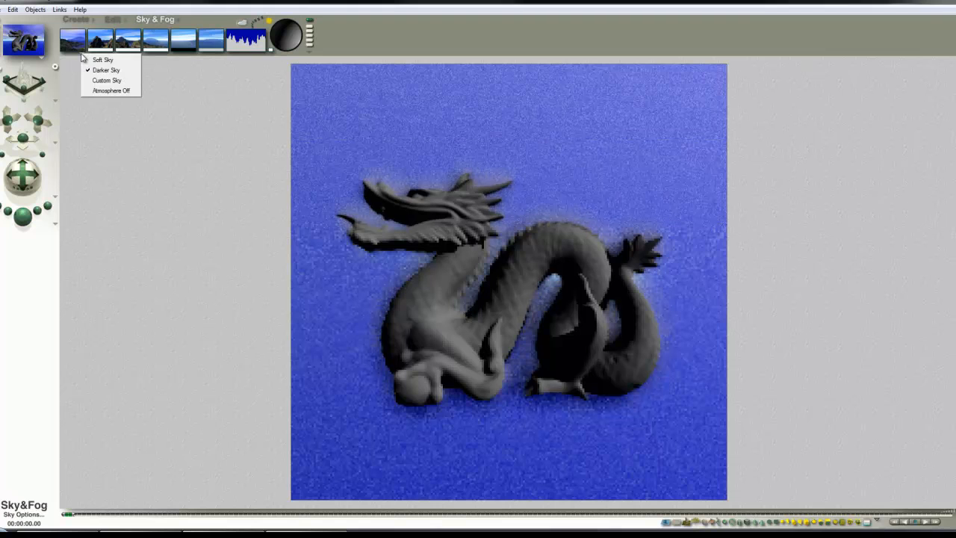
{"action": "left_click", "coordinate": [109, 90]}
In the Sky Lab's IBL settings, use the HDRI as a backdrop with Add to sky and set Background DOF to 0
{"action": "left_click", "coordinate": [242, 26]}
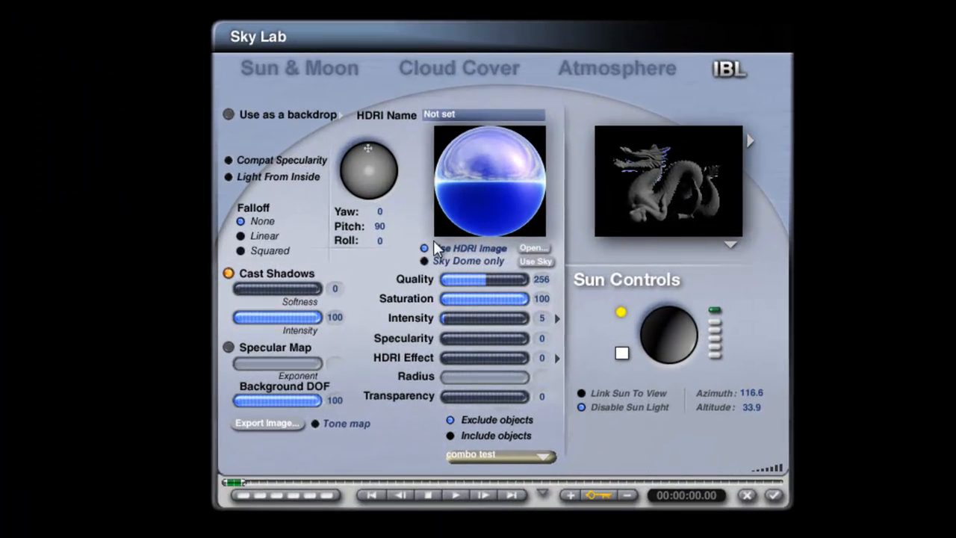
{"action": "left_click", "coordinate": [226, 115]}
{"action": "left_click", "coordinate": [341, 115]}
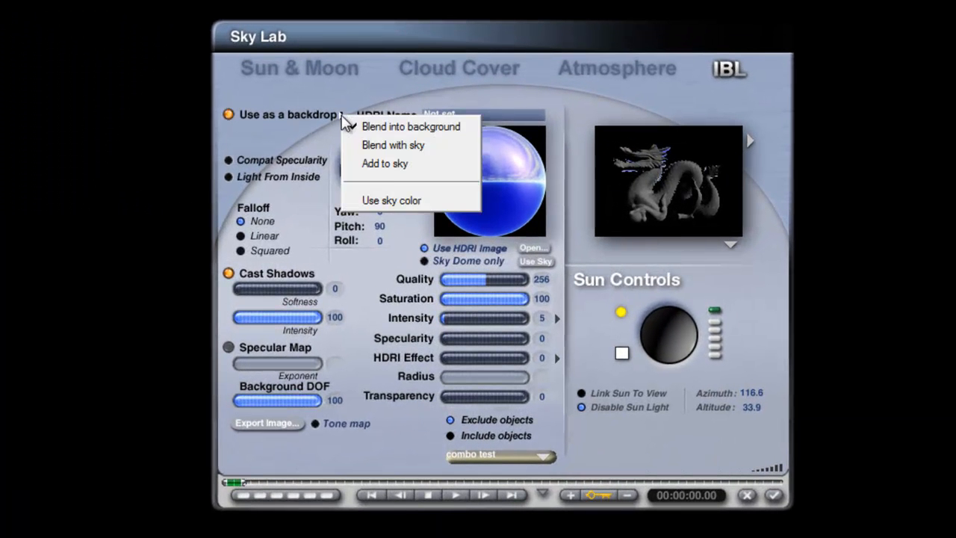
{"action": "left_click", "coordinate": [383, 165]}
{"action": "left_click", "coordinate": [316, 402]}
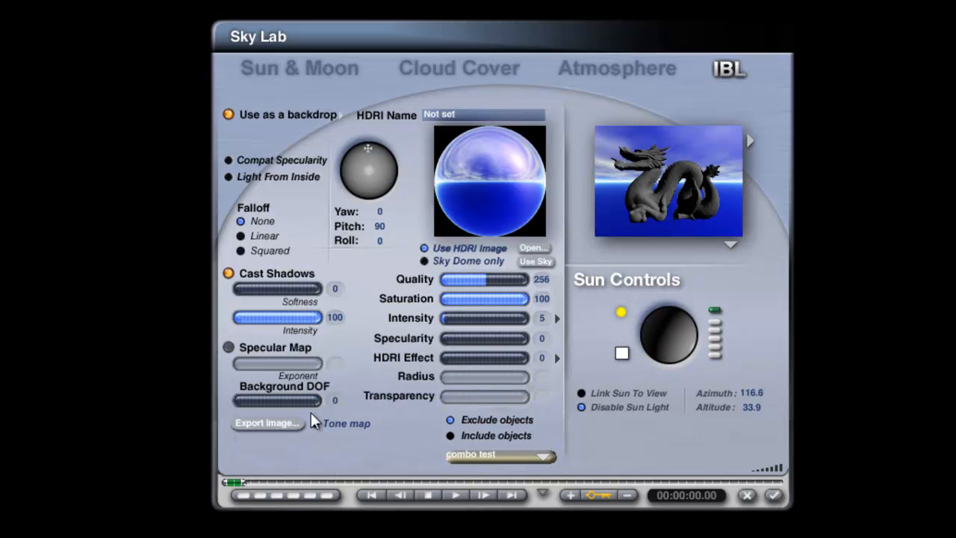
{"action": "left_click", "coordinate": [775, 495]}
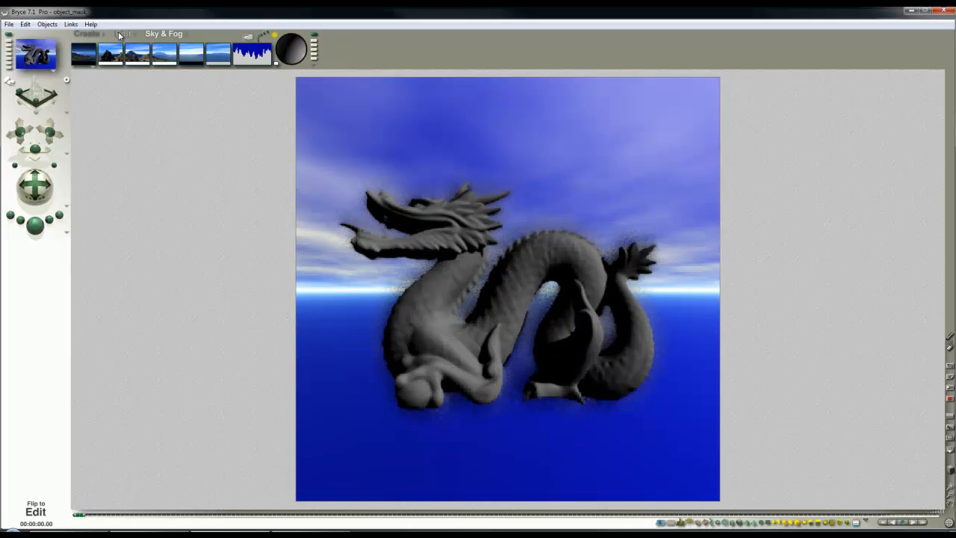
Create a ground plane, lower it to the base of the dragon terrain and render the scene
{"action": "left_click", "coordinate": [87, 34]}
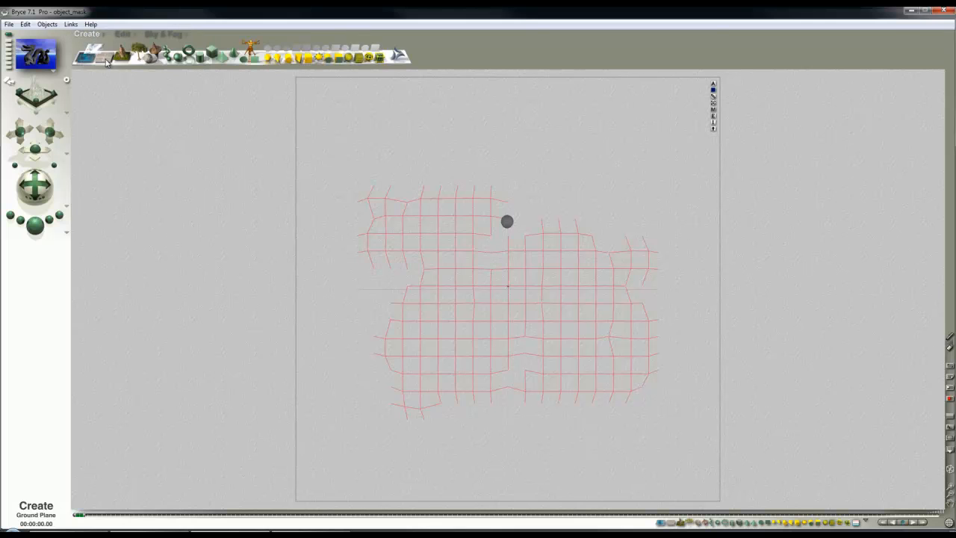
{"action": "left_click", "coordinate": [109, 60]}
{"action": "key", "text": "3"}
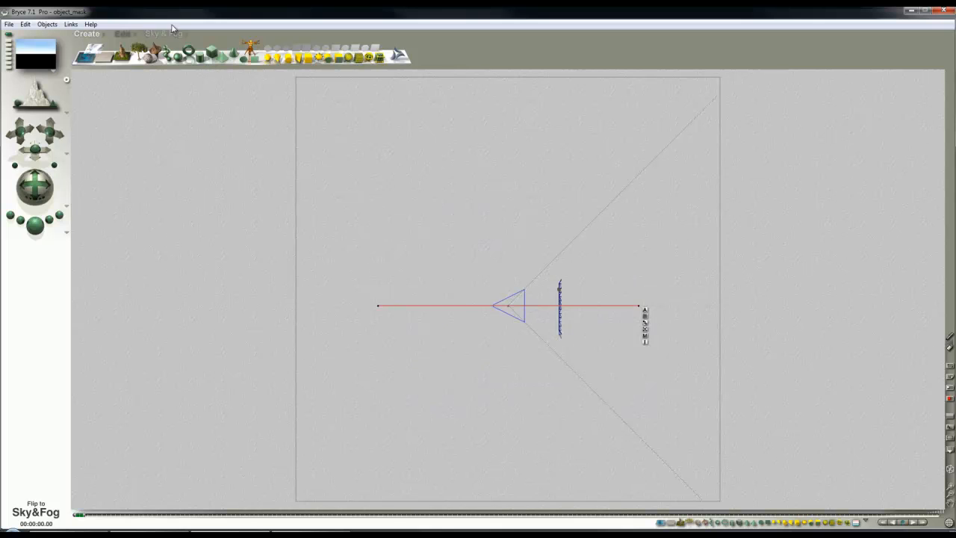
{"action": "left_click", "coordinate": [122, 33]}
{"action": "left_click_drag", "start_coordinate": [190, 58], "coordinate": [191, 73]}
{"action": "key", "text": "1"}
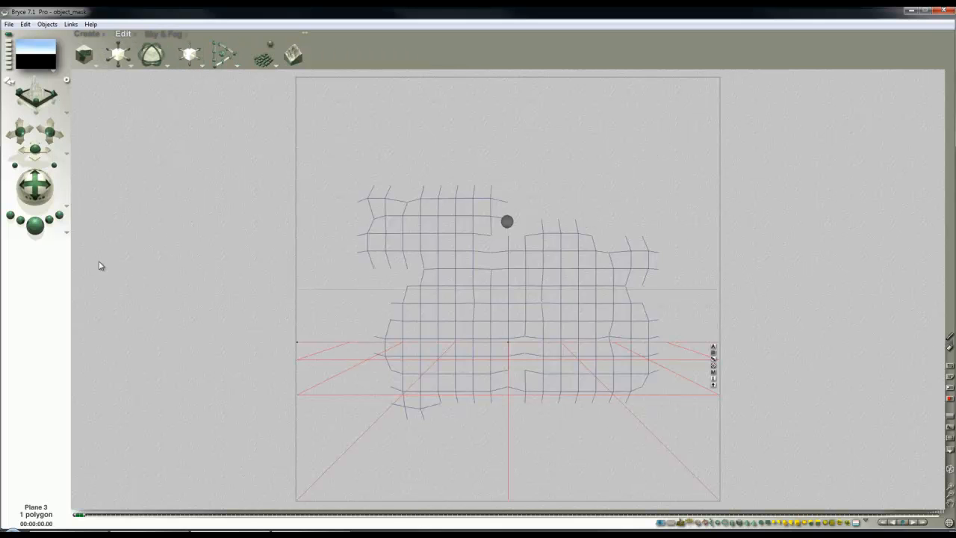
{"action": "left_click", "coordinate": [39, 225]}
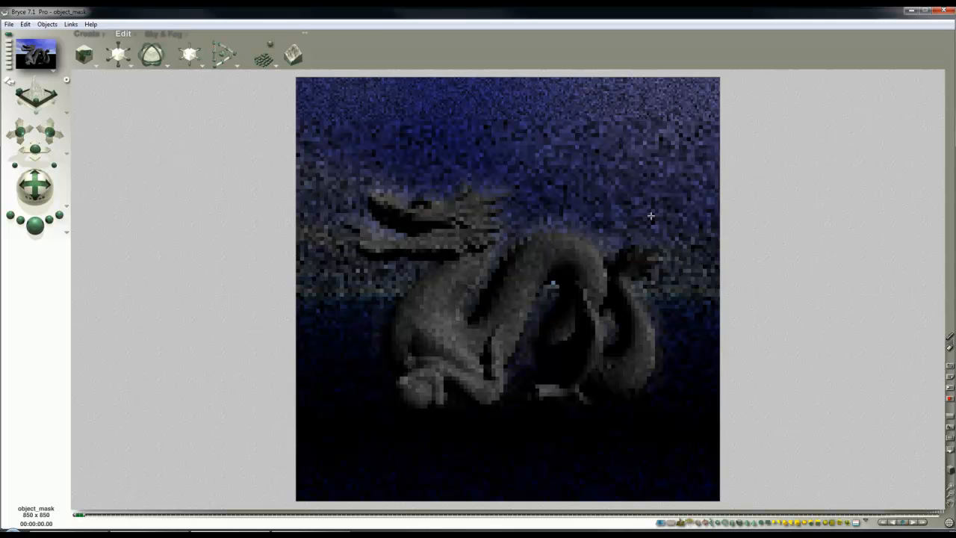
Delete the new ground plane and return to the camera view
{"action": "key", "text": "3"}
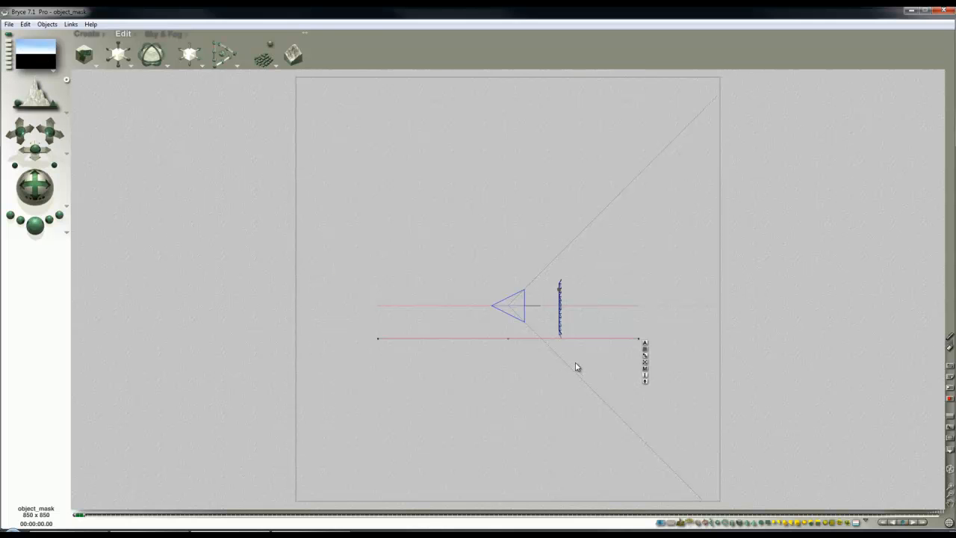
{"action": "key", "text": "Delete"}
{"action": "key", "text": "1"}
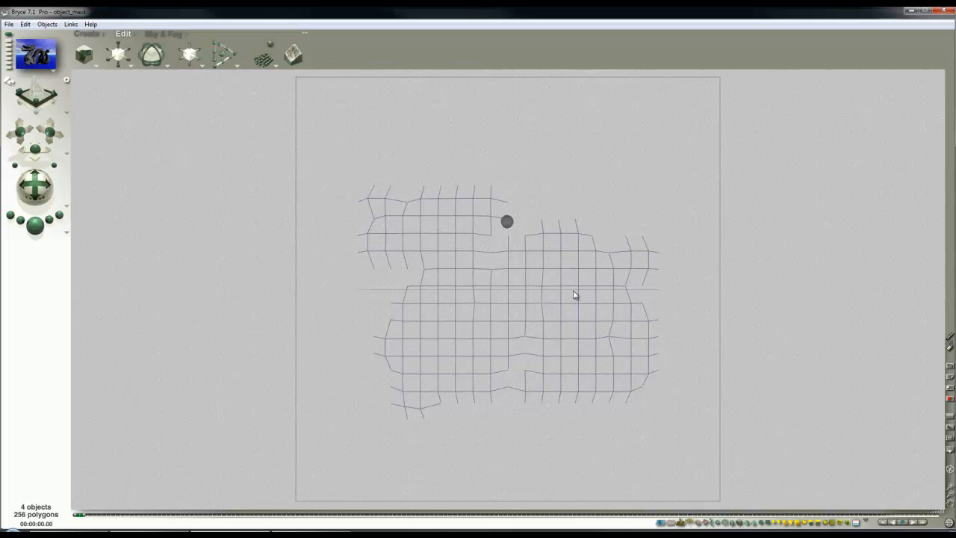
In the Terrain Editor, lower the dragon terrain's elevation, invert it, apply Subcontours and invert it back
{"action": "left_click", "coordinate": [572, 314], "text": "ctrl"}
{"action": "left_click", "coordinate": [582, 319]}
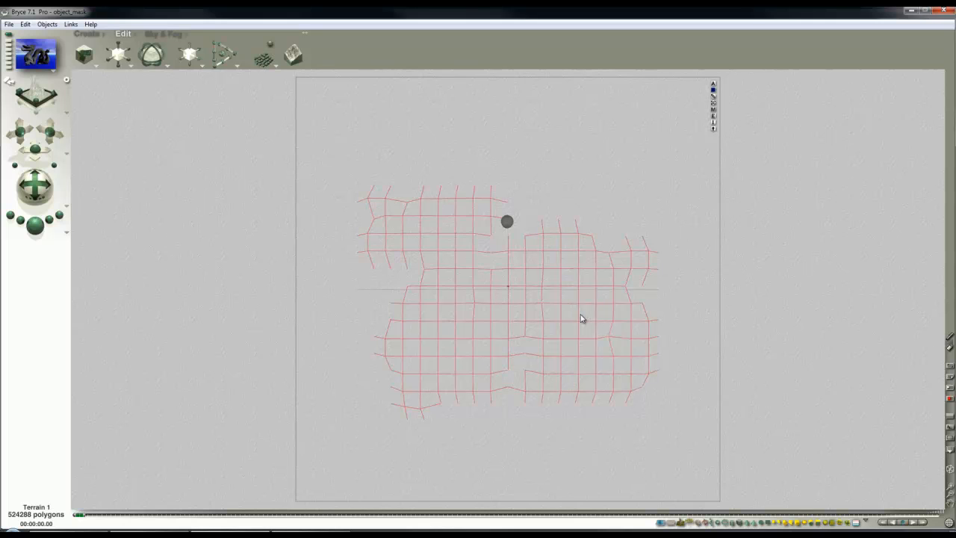
{"action": "left_click", "coordinate": [712, 115]}
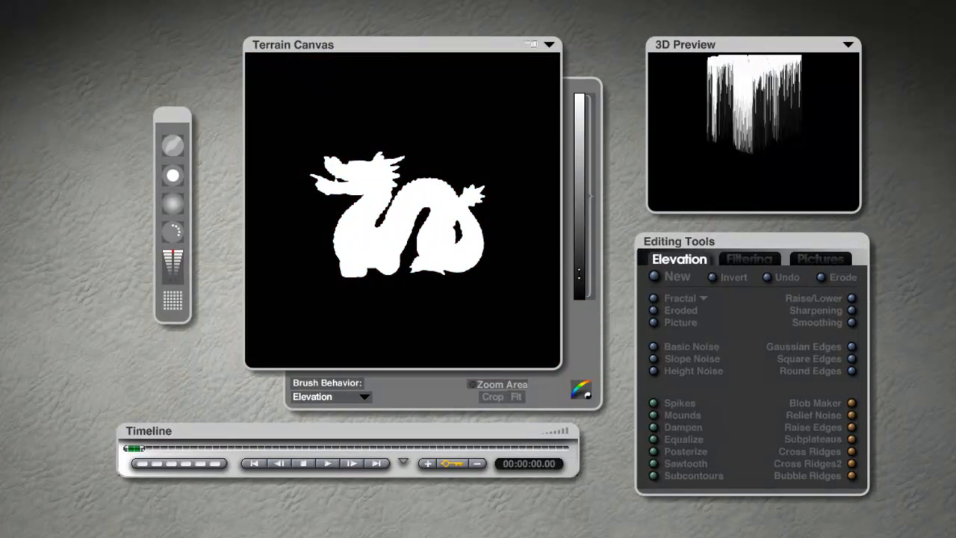
{"action": "left_click_drag", "start_coordinate": [848, 297], "coordinate": [743, 294]}
{"action": "left_click", "coordinate": [710, 275]}
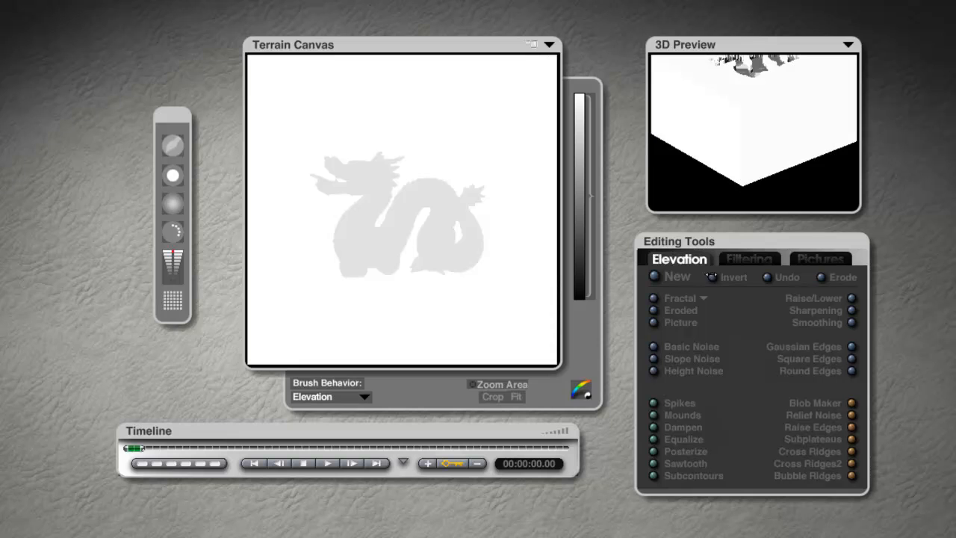
{"action": "left_click", "coordinate": [654, 476]}
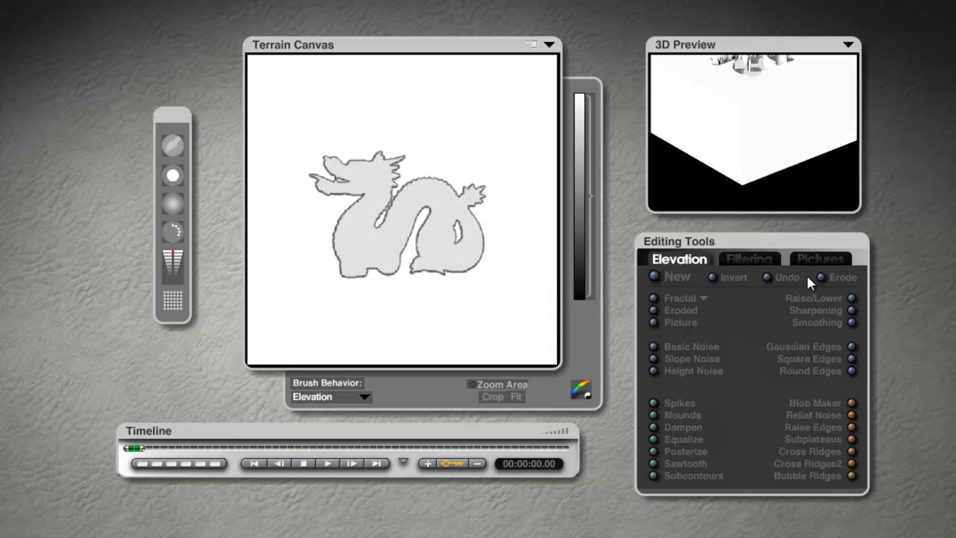
{"action": "left_click", "coordinate": [711, 276]}
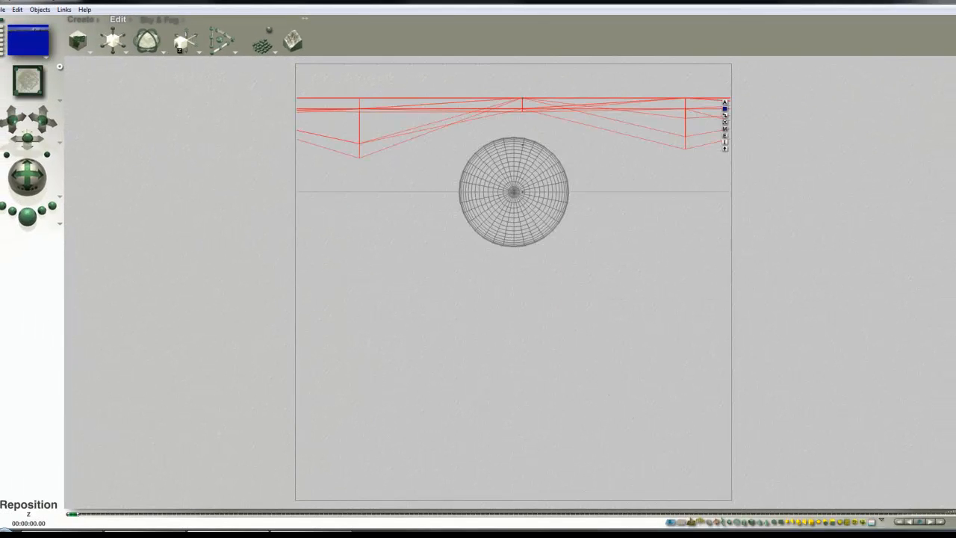
Move the terrain along Z and stretch its depth until it overlaps the sphere in the top view
{"action": "left_click_drag", "start_coordinate": [178, 47], "coordinate": [147, 47]}
{"action": "left_click_drag", "start_coordinate": [523, 223], "coordinate": [550, 222]}
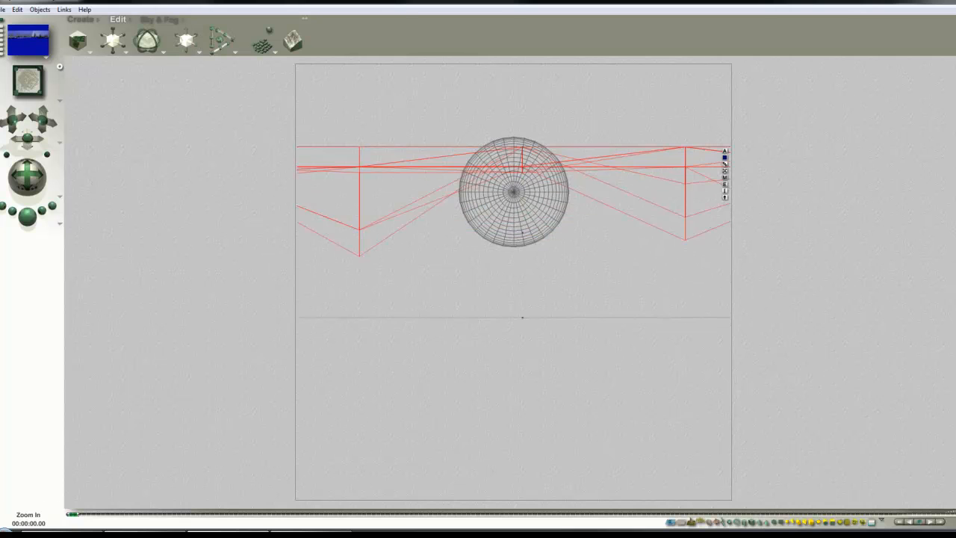
{"action": "left_click", "coordinate": [955, 444]}
{"action": "left_click", "coordinate": [955, 443]}
{"action": "left_click", "coordinate": [955, 444]}
{"action": "left_click", "coordinate": [955, 443]}
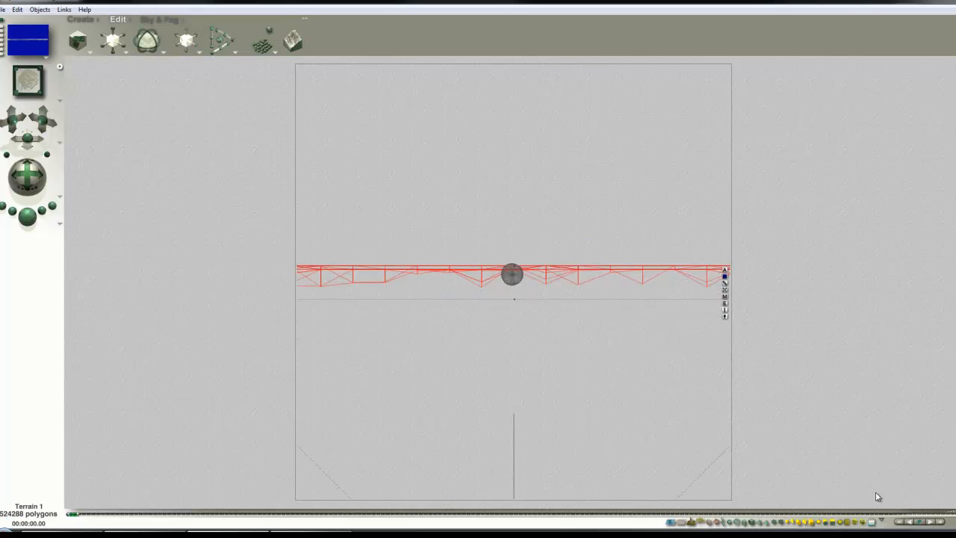
{"action": "left_click", "coordinate": [955, 430]}
{"action": "left_click", "coordinate": [955, 430]}
{"action": "left_click", "coordinate": [955, 430]}
{"action": "left_click", "coordinate": [955, 430]}
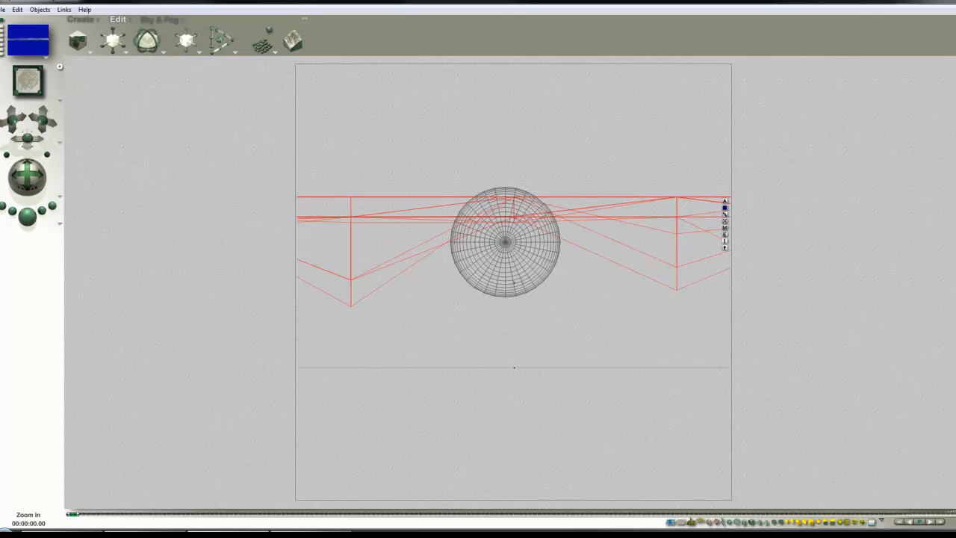
Select the sphere, align it with the terrain sheet in the top view and return to the camera view
{"action": "left_click", "coordinate": [521, 270], "text": "ctrl"}
{"action": "left_click", "coordinate": [541, 284]}
{"action": "left_click_drag", "start_coordinate": [519, 269], "coordinate": [513, 247]}
{"action": "key", "text": "2"}
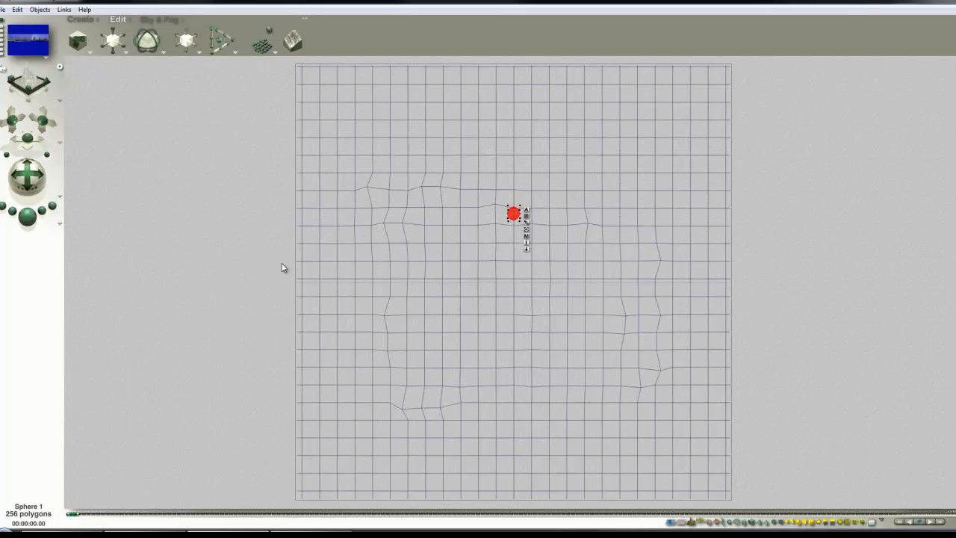
Set the depth-of-field focal length to the selected sphere in the render options and render the scene
{"action": "left_click", "coordinate": [60, 227]}
{"action": "left_click", "coordinate": [112, 279]}
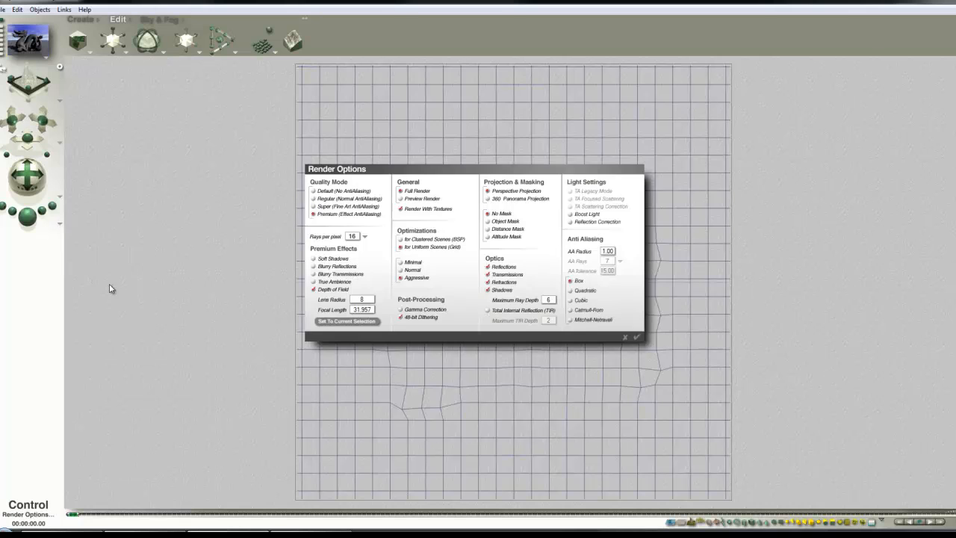
{"action": "left_click", "coordinate": [346, 321]}
{"action": "left_click", "coordinate": [636, 337]}
{"action": "left_click", "coordinate": [32, 221]}
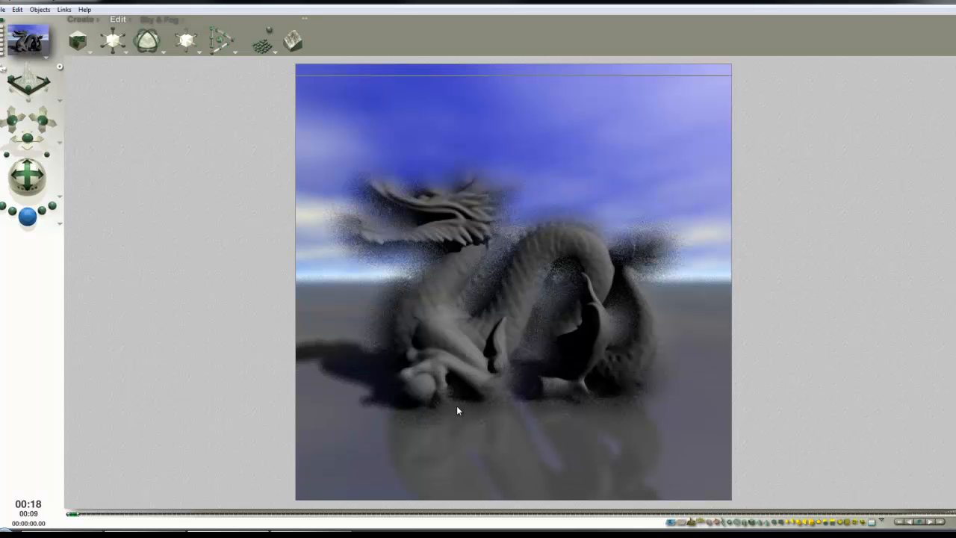
{"action": "left_click", "coordinate": [682, 450]}
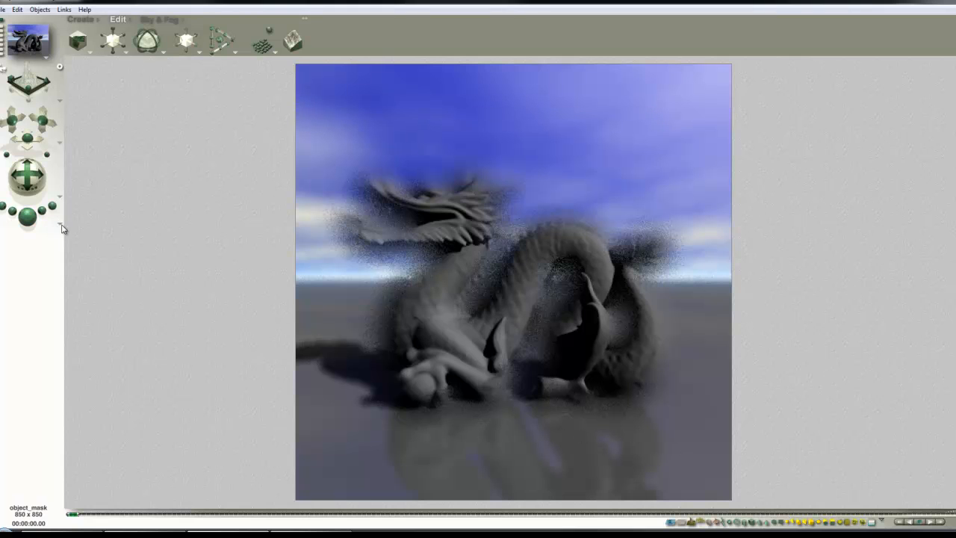
Set the depth-of-field lens radius to 4 and render the scene
{"action": "left_click", "coordinate": [61, 226]}
{"action": "left_click", "coordinate": [95, 263]}
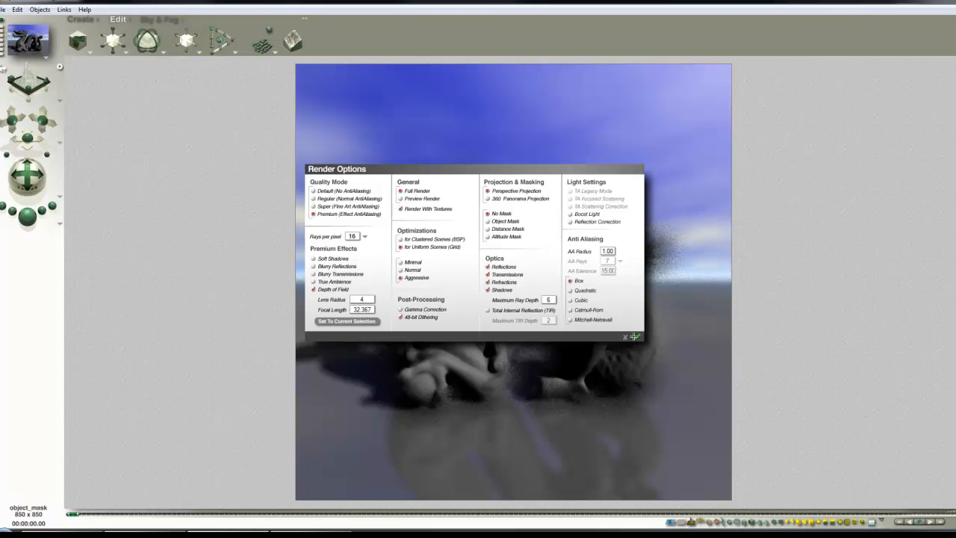
{"action": "left_click", "coordinate": [28, 222]}
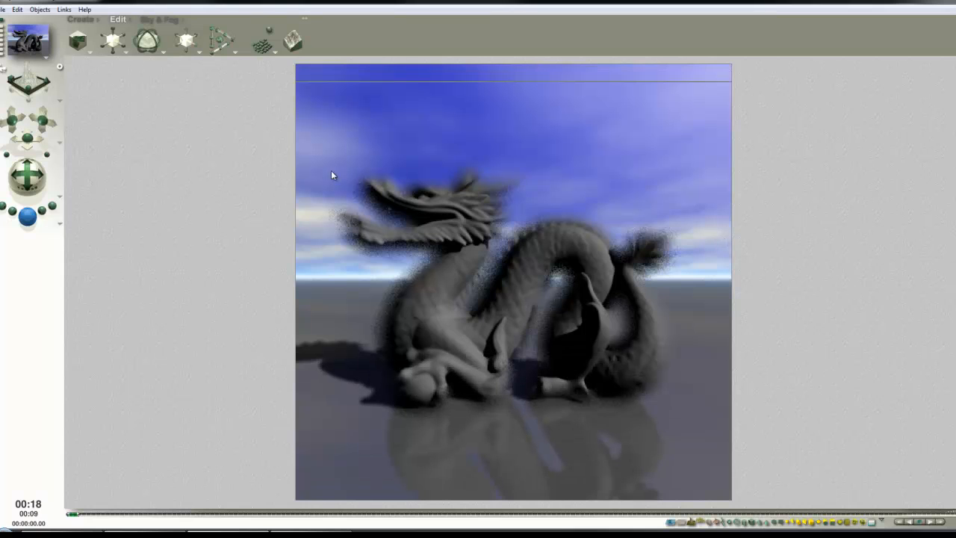
Reduce the depth-of-field lens radius to 2 and render the scene again
{"action": "right_click", "coordinate": [62, 228]}
{"action": "left_click", "coordinate": [92, 278]}
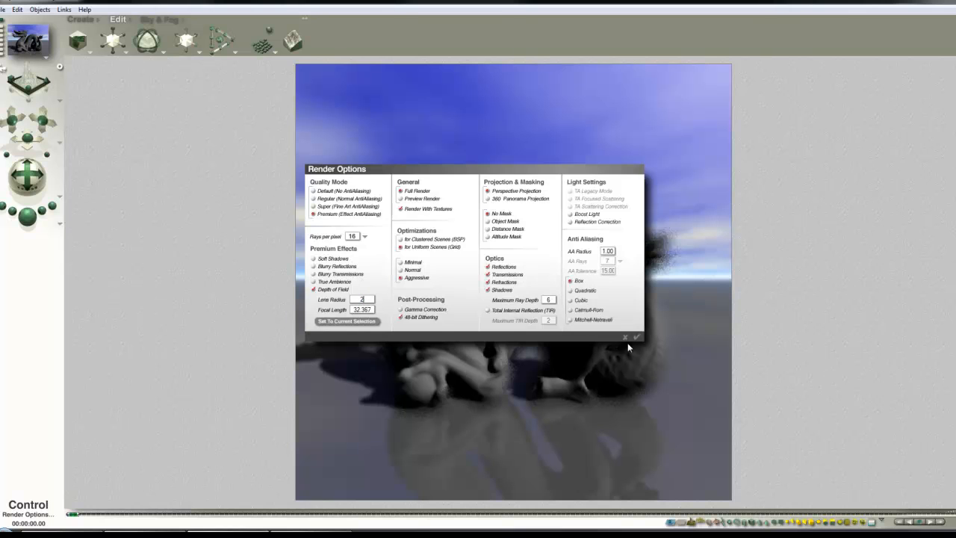
{"action": "left_click", "coordinate": [636, 337]}
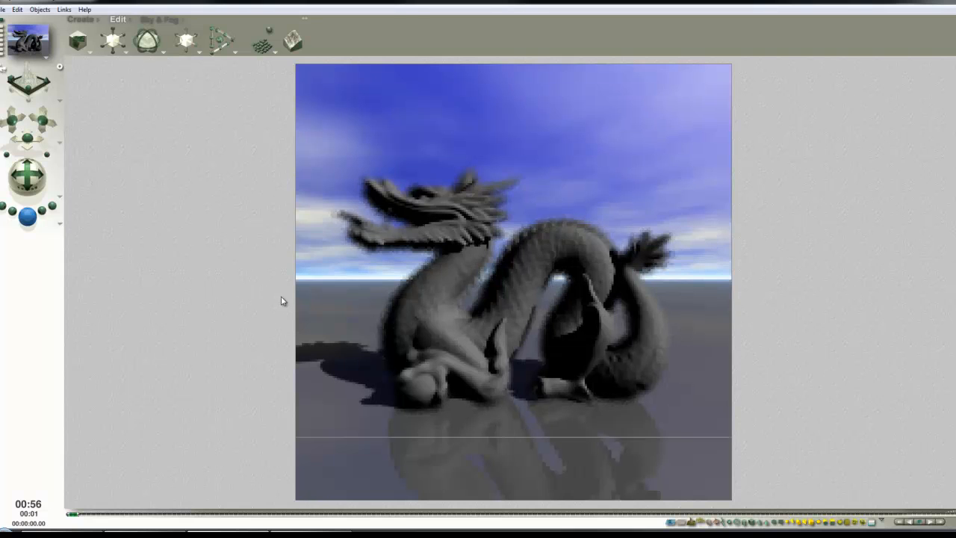
{"action": "left_click", "coordinate": [403, 317]}
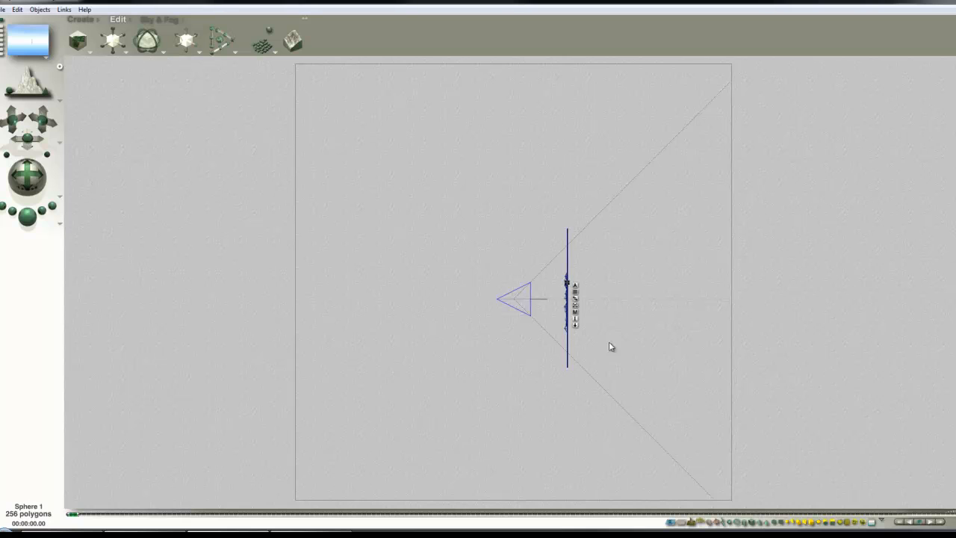
Select the dragon terrain in the camera view and add textures B and C to its material's ambient colour
{"action": "key", "text": "1"}
{"action": "right_click", "coordinate": [614, 318]}
{"action": "left_click", "coordinate": [623, 325]}
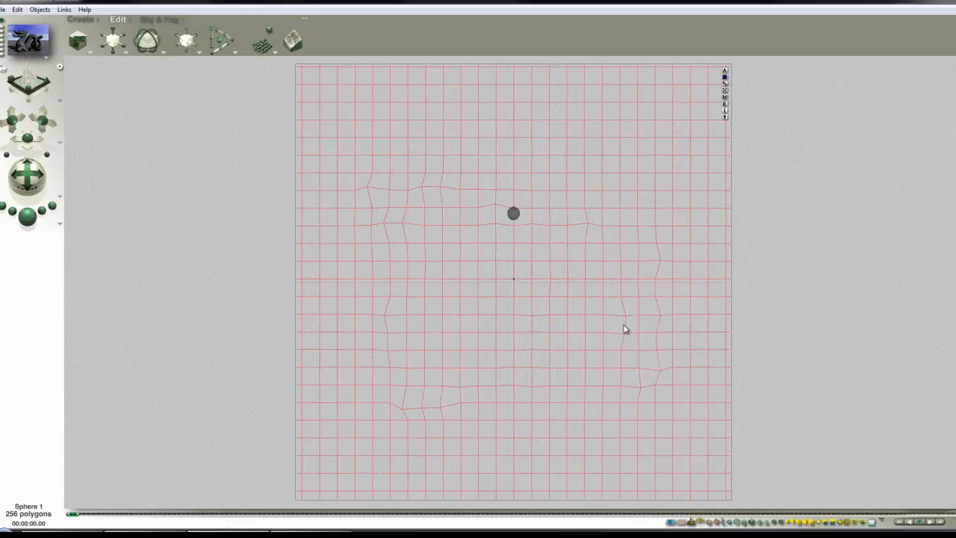
{"action": "left_click", "coordinate": [724, 97]}
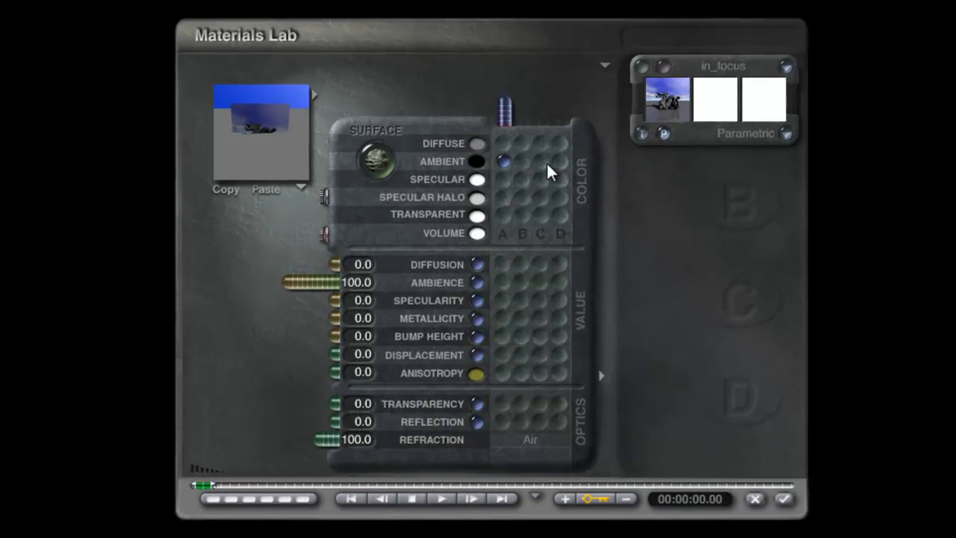
{"action": "left_click", "coordinate": [543, 172]}
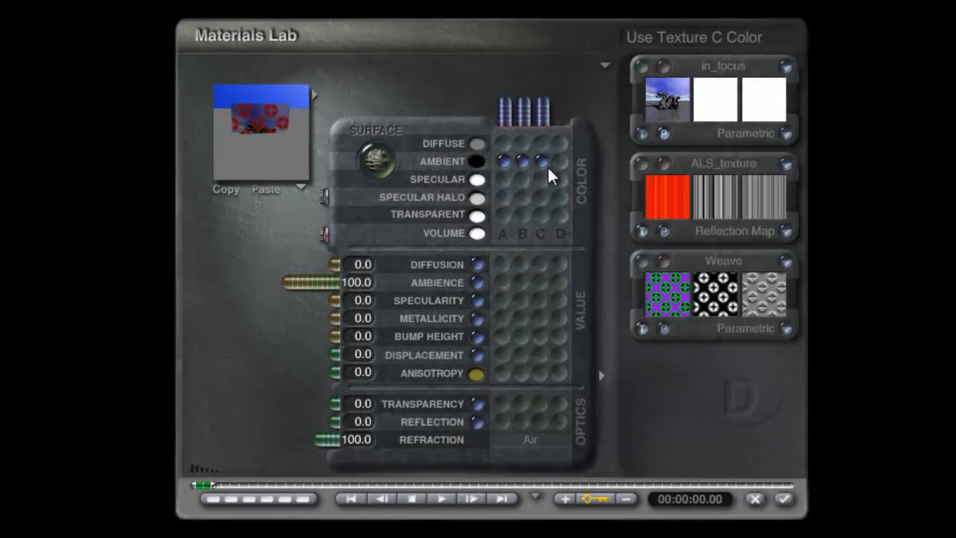
Load the Full white texture into slot B of the terrain material
{"action": "left_click", "coordinate": [702, 164]}
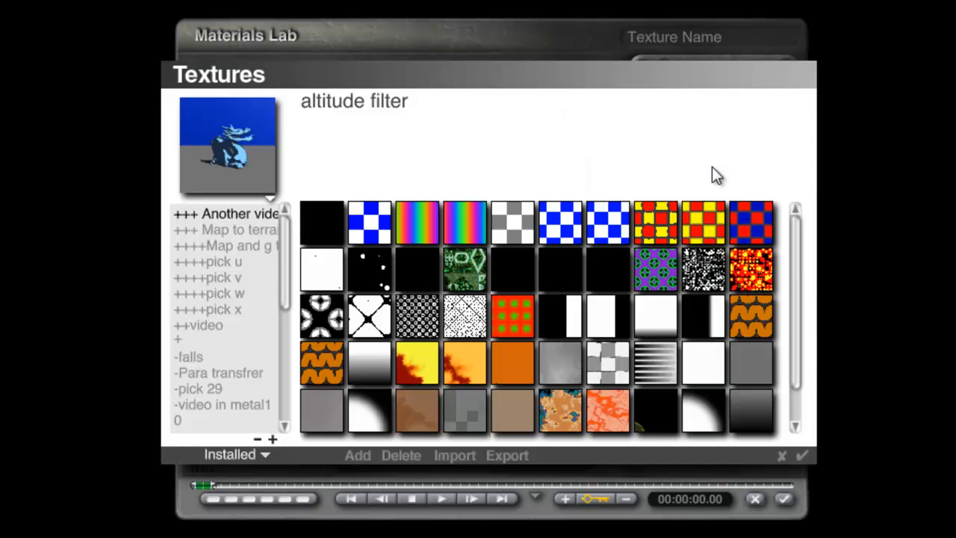
{"action": "left_click", "coordinate": [693, 369]}
{"action": "left_click", "coordinate": [801, 454]}
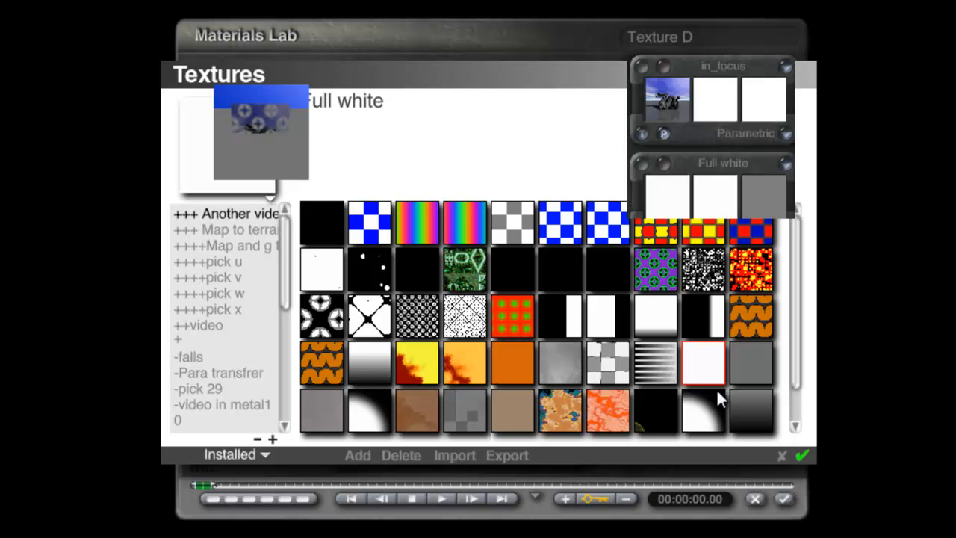
{"action": "left_click", "coordinate": [782, 498]}
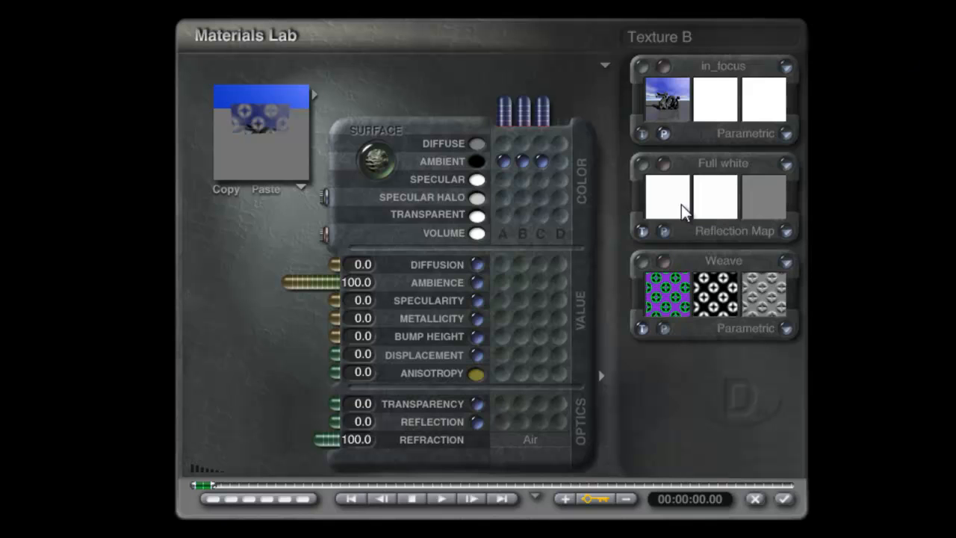
Load Basic Slope from the Basic category into texture slot C, apply the material and review it again
{"action": "left_click", "coordinate": [713, 261]}
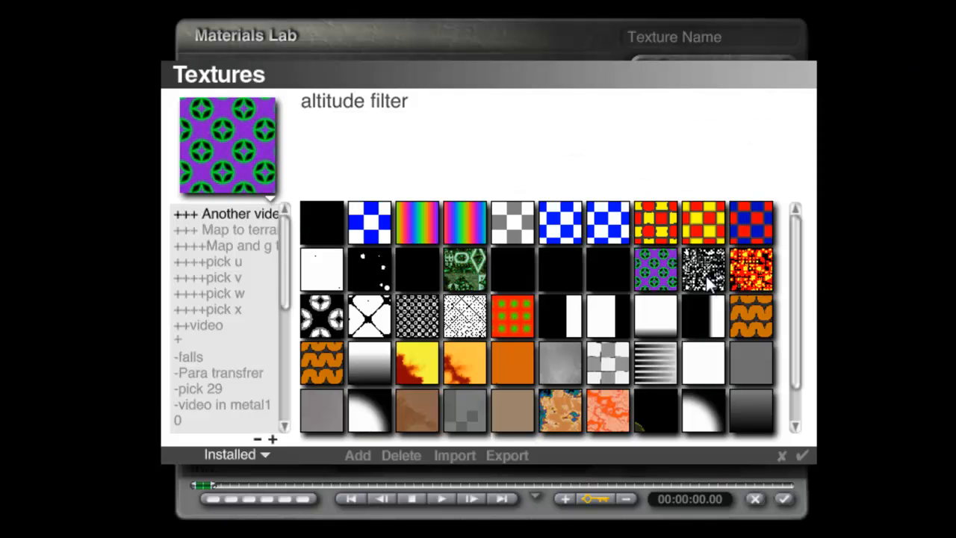
{"action": "scroll", "coordinate": [274, 246], "scroll_direction": "down", "scroll_amount": 5}
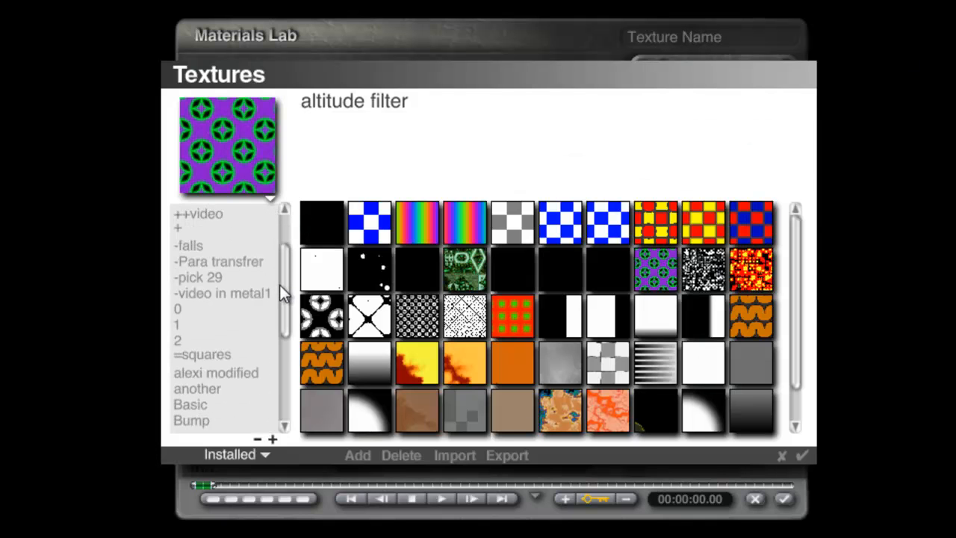
{"action": "left_click", "coordinate": [205, 374]}
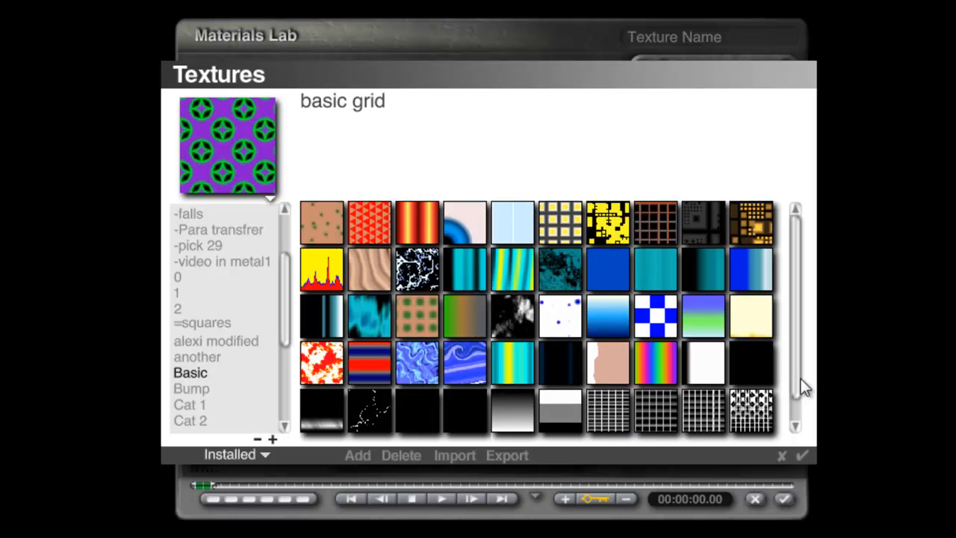
{"action": "left_click", "coordinate": [445, 326]}
{"action": "left_click", "coordinate": [801, 454]}
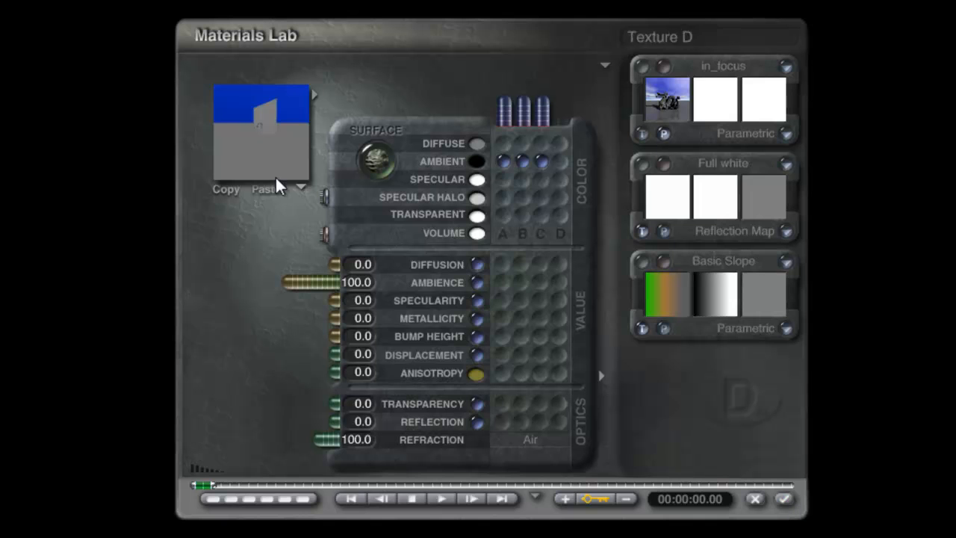
{"action": "left_click", "coordinate": [275, 123]}
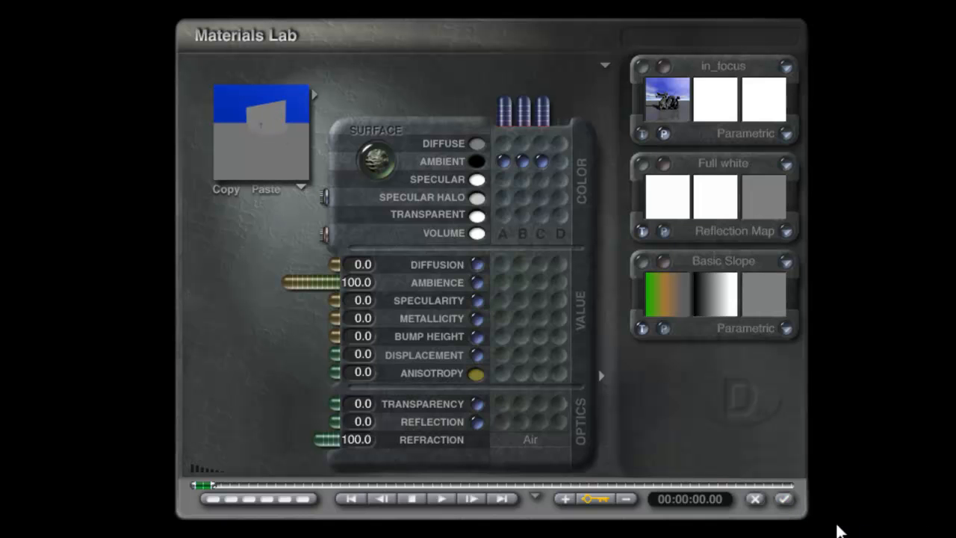
{"action": "left_click", "coordinate": [783, 499]}
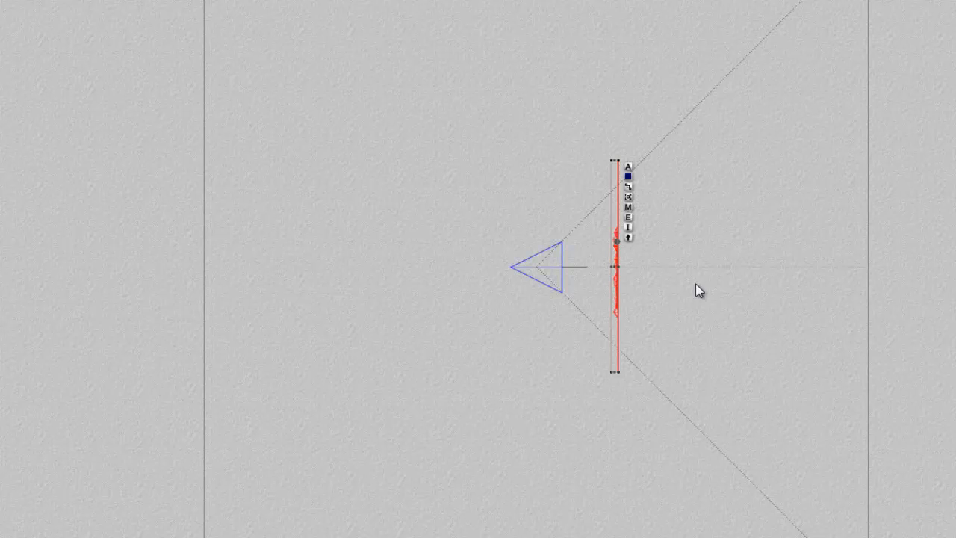
{"action": "left_click", "coordinate": [628, 208]}
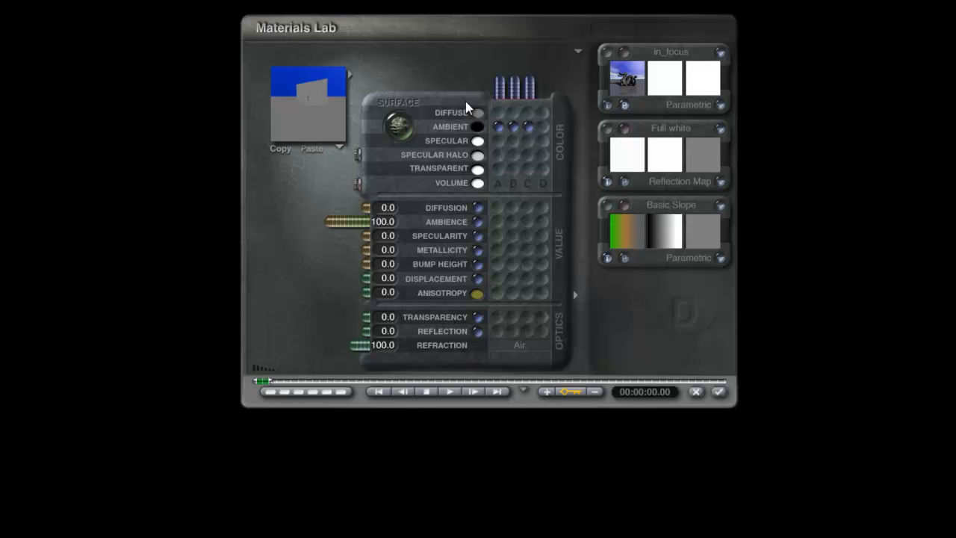
{"action": "left_click", "coordinate": [718, 393]}
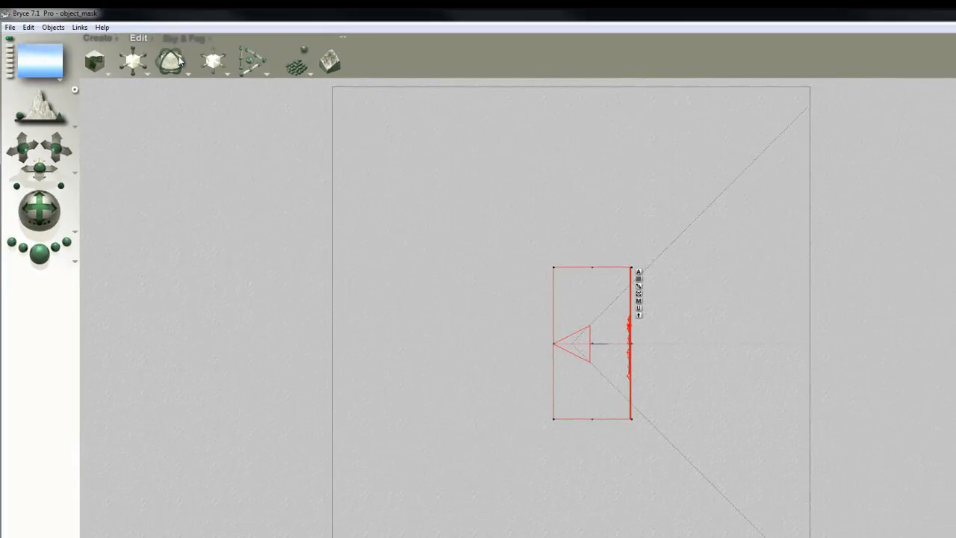
Rotate the group containing the camera, terrain and sphere, and render it from the camera view
{"action": "left_click_drag", "start_coordinate": [179, 59], "coordinate": [178, 49]}
{"action": "key", "text": "1"}
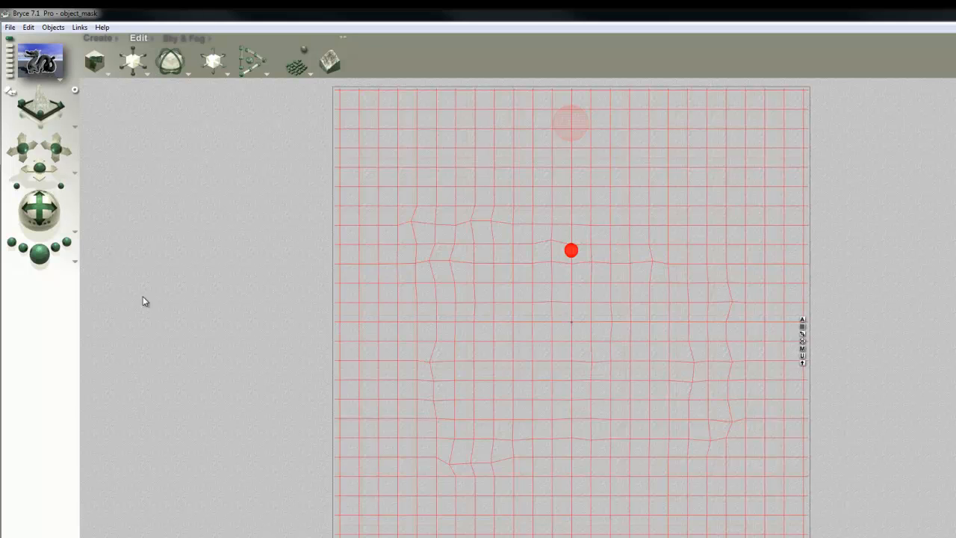
{"action": "left_click", "coordinate": [41, 255]}
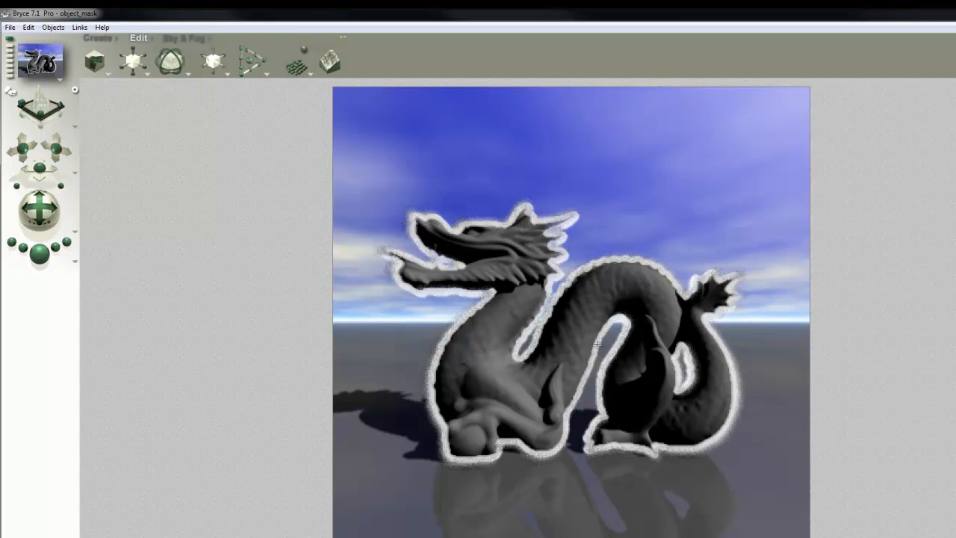
{"action": "left_click", "coordinate": [567, 332]}
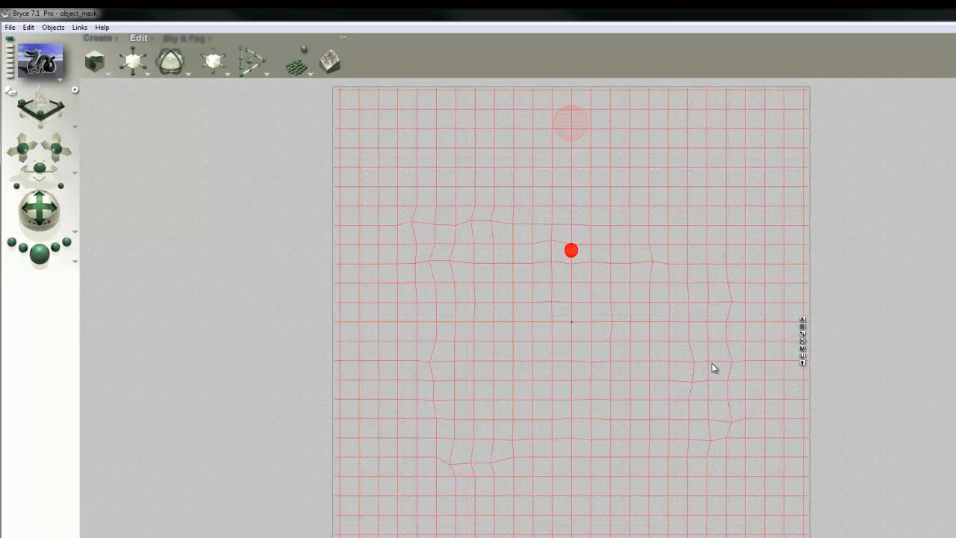
In the Materials Lab, replace texture B with Rainbow texture from the first installed texture category
{"action": "left_click", "coordinate": [804, 349]}
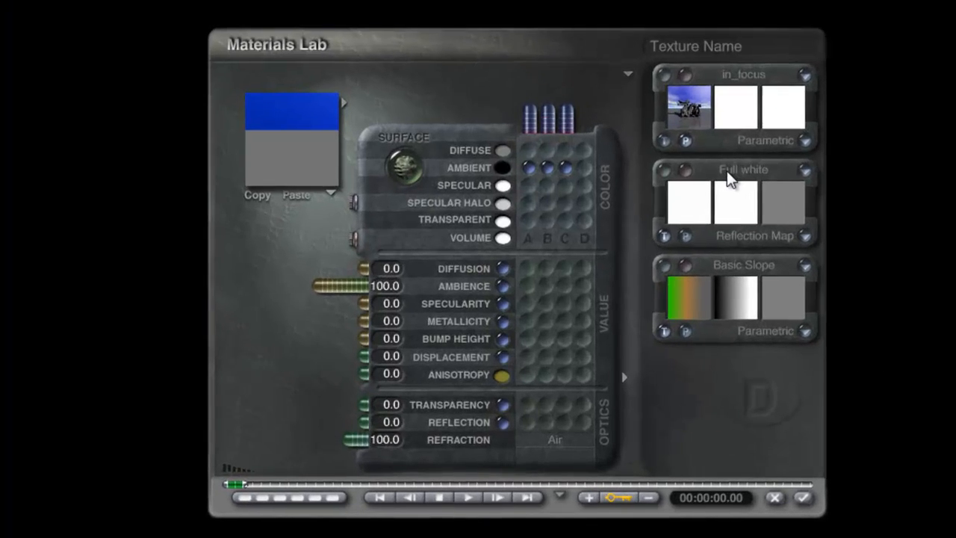
{"action": "left_click", "coordinate": [694, 217]}
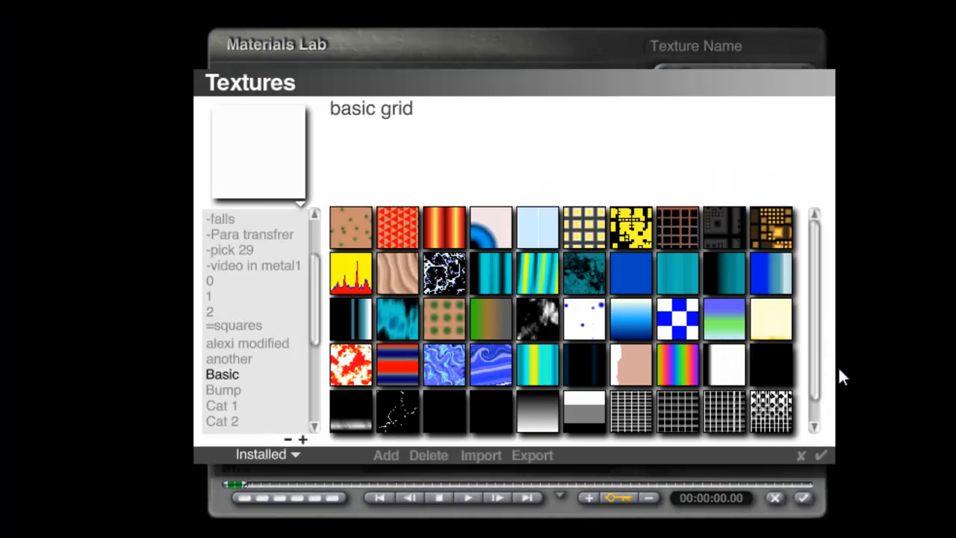
{"action": "left_click", "coordinate": [669, 379]}
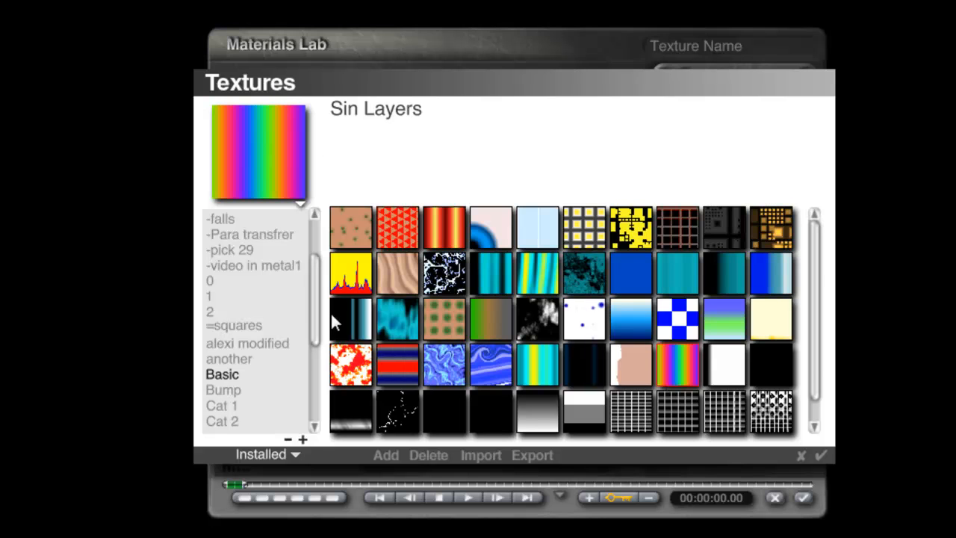
{"action": "left_click", "coordinate": [226, 221]}
{"action": "left_click_drag", "start_coordinate": [314, 274], "coordinate": [315, 196]}
{"action": "left_click", "coordinate": [291, 220]}
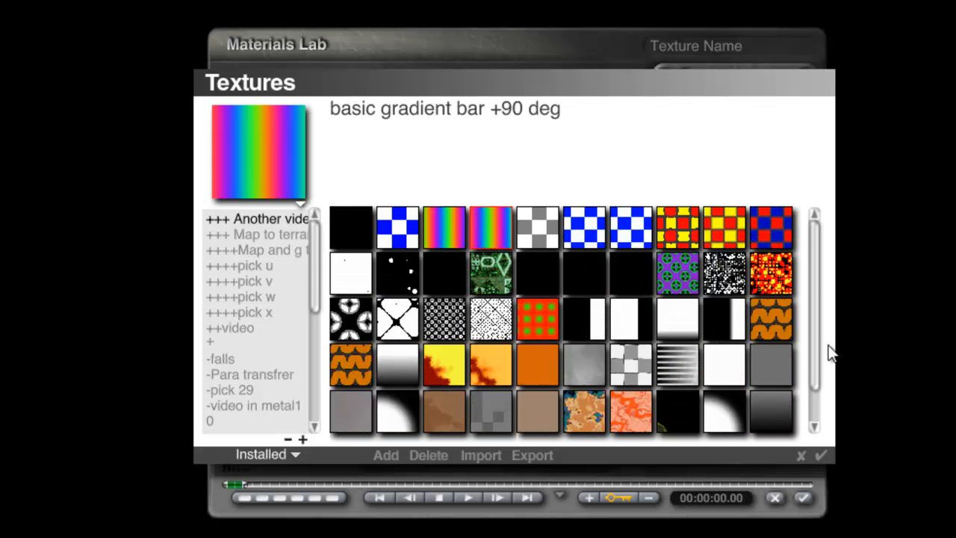
{"action": "left_click_drag", "start_coordinate": [818, 331], "coordinate": [818, 419]}
{"action": "left_click", "coordinate": [719, 369]}
{"action": "left_click", "coordinate": [438, 406]}
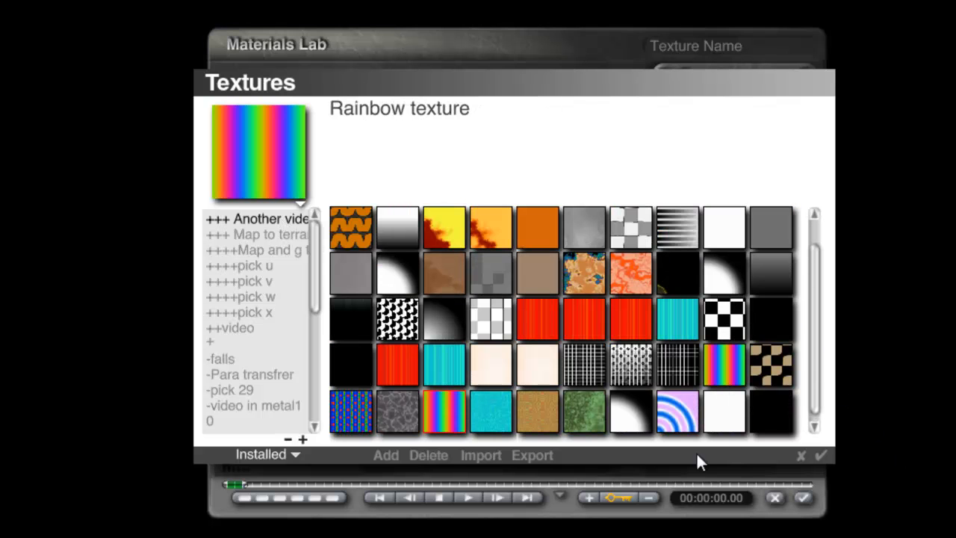
{"action": "left_click", "coordinate": [820, 455]}
Set the Rainbow texture's X, Y and Z scale to 10% each
{"action": "left_click", "coordinate": [666, 179]}
{"action": "left_click", "coordinate": [768, 218]}
{"action": "type", "text": "10"}
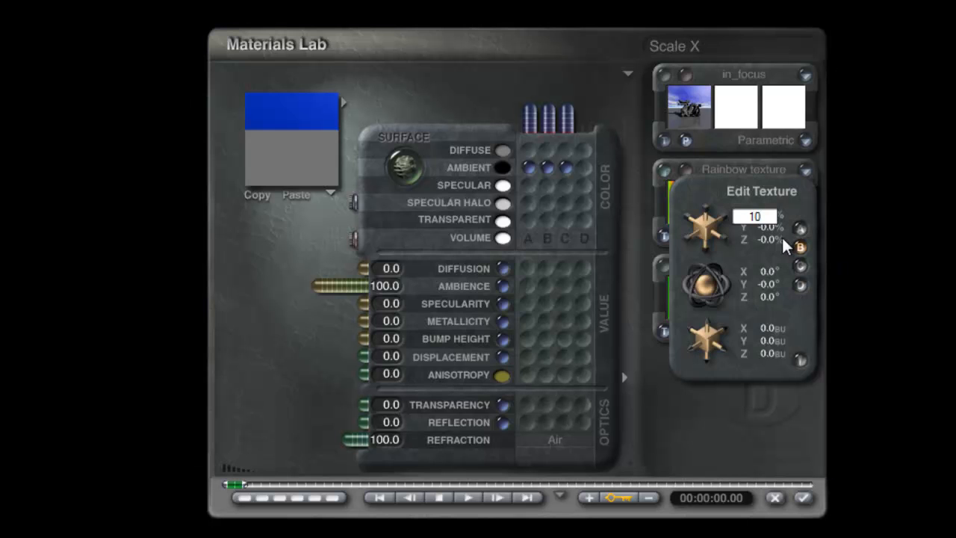
{"action": "left_click", "coordinate": [773, 228]}
{"action": "type", "text": "10"}
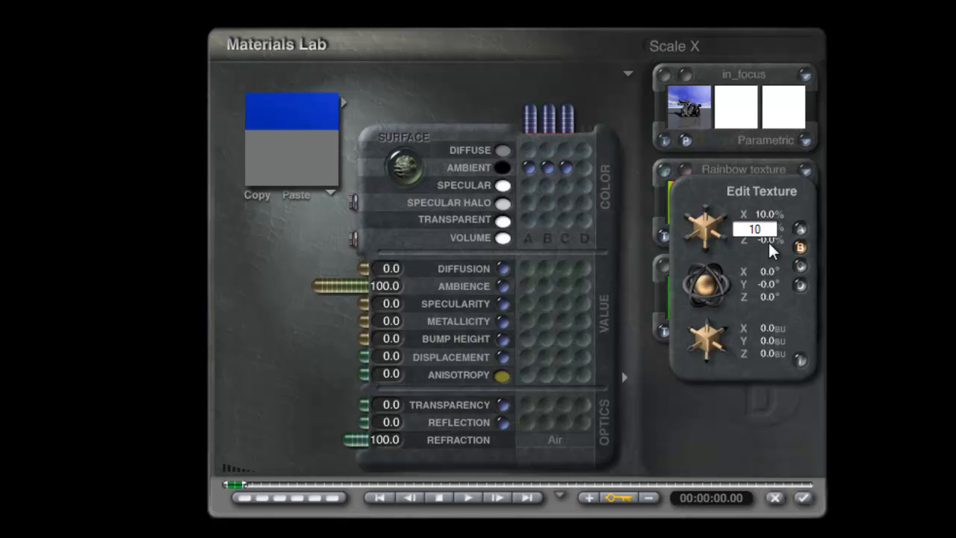
{"action": "left_click", "coordinate": [769, 241]}
{"action": "type", "text": "10"}
{"action": "left_click", "coordinate": [799, 360]}
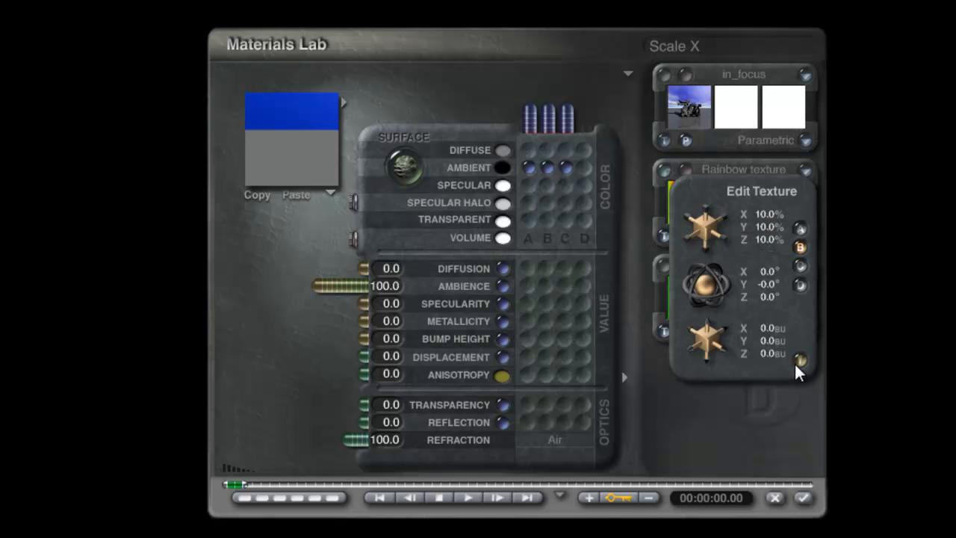
Change the Rainbow texture's mapping to Spherical and render the scene with the updated material
{"action": "left_click", "coordinate": [805, 235]}
{"action": "left_click", "coordinate": [859, 343]}
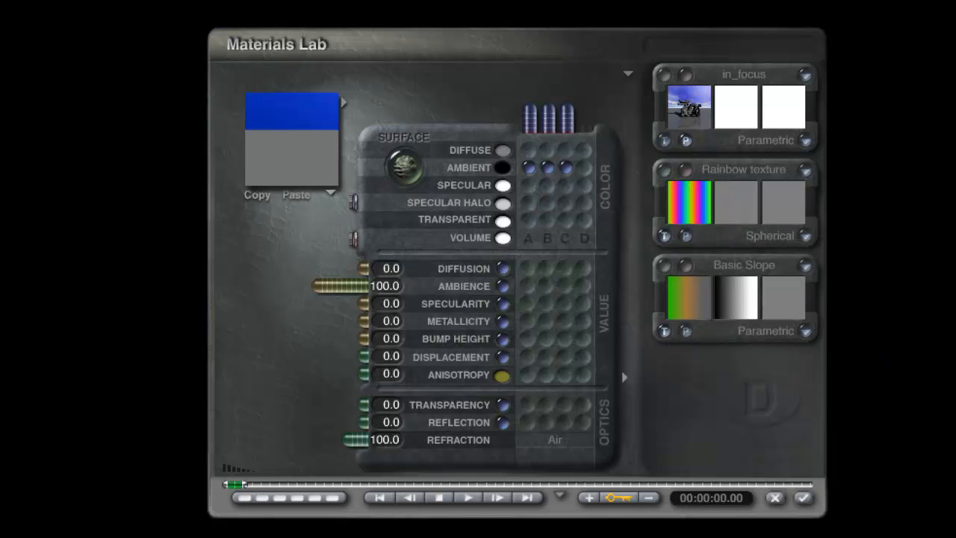
{"action": "left_click", "coordinate": [802, 498]}
{"action": "left_click", "coordinate": [34, 224]}
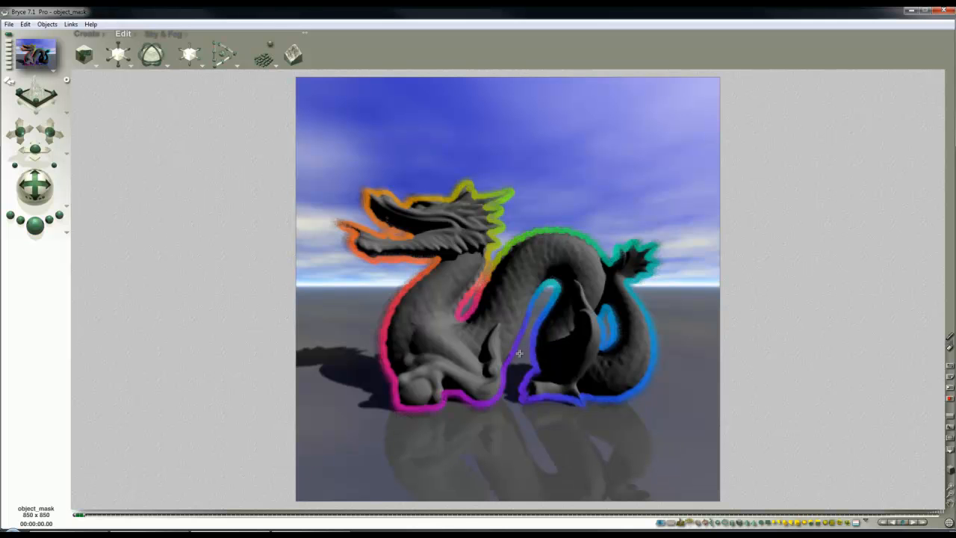
Set the depth of field Lens Radius to 4 in the render options and render the scene
{"action": "left_click", "coordinate": [462, 320]}
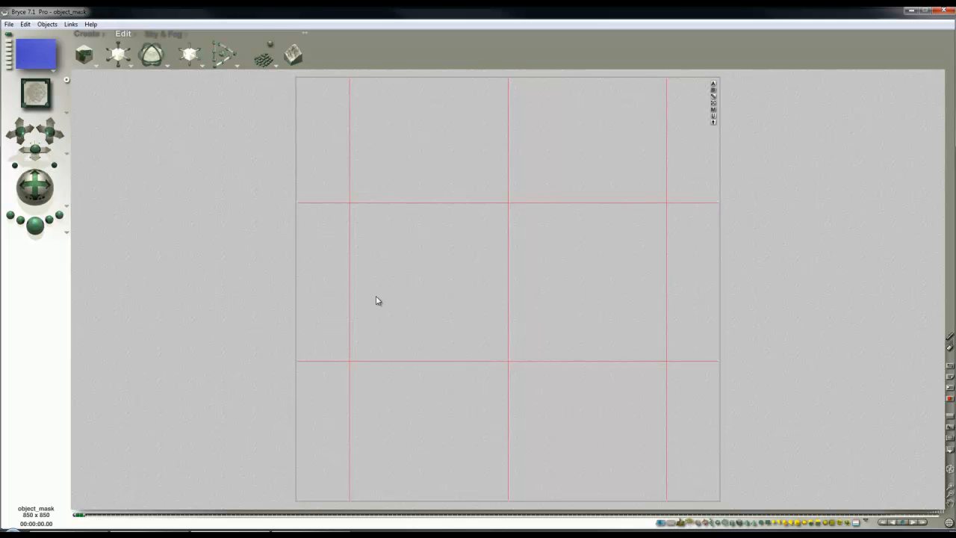
{"action": "left_click", "coordinate": [67, 232]}
{"action": "left_click", "coordinate": [110, 290]}
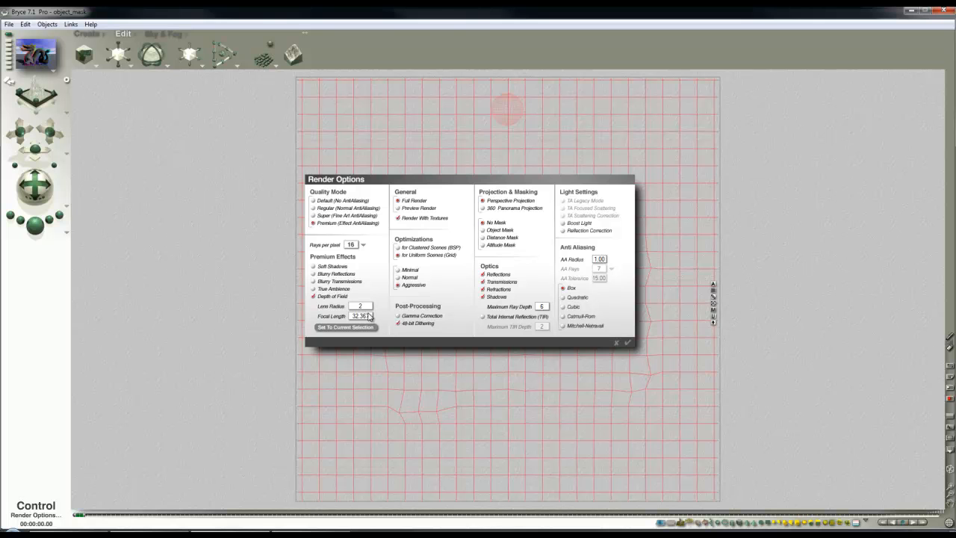
{"action": "left_click", "coordinate": [626, 341]}
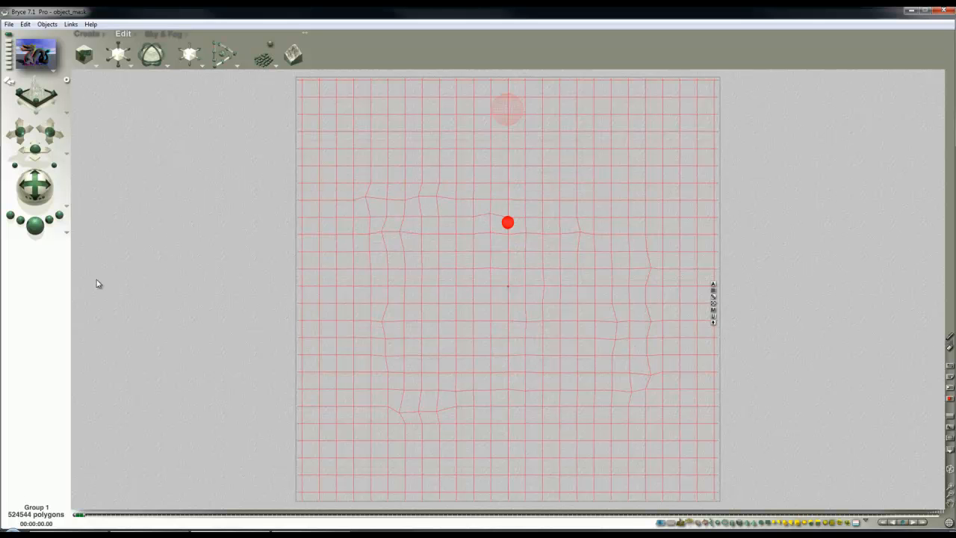
{"action": "left_click", "coordinate": [36, 225]}
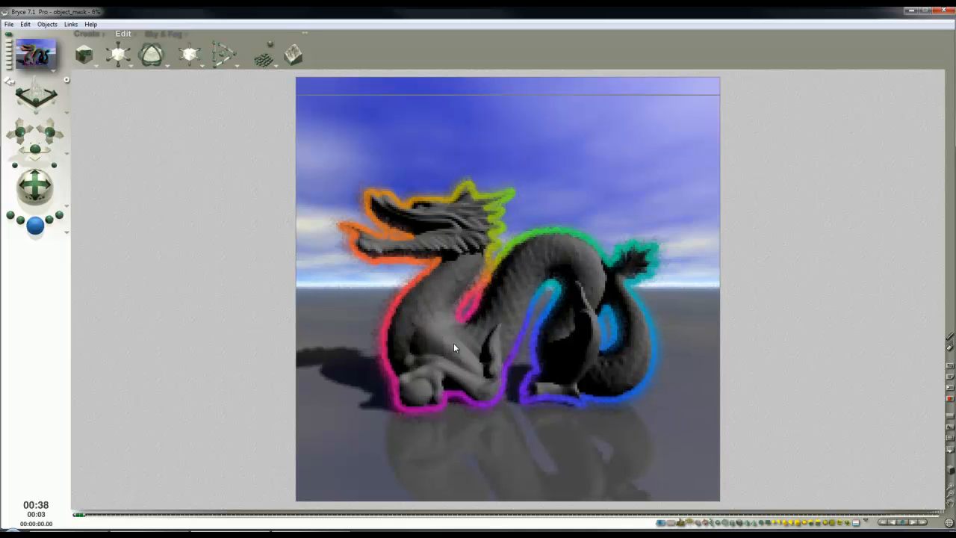
{"action": "left_click", "coordinate": [473, 338]}
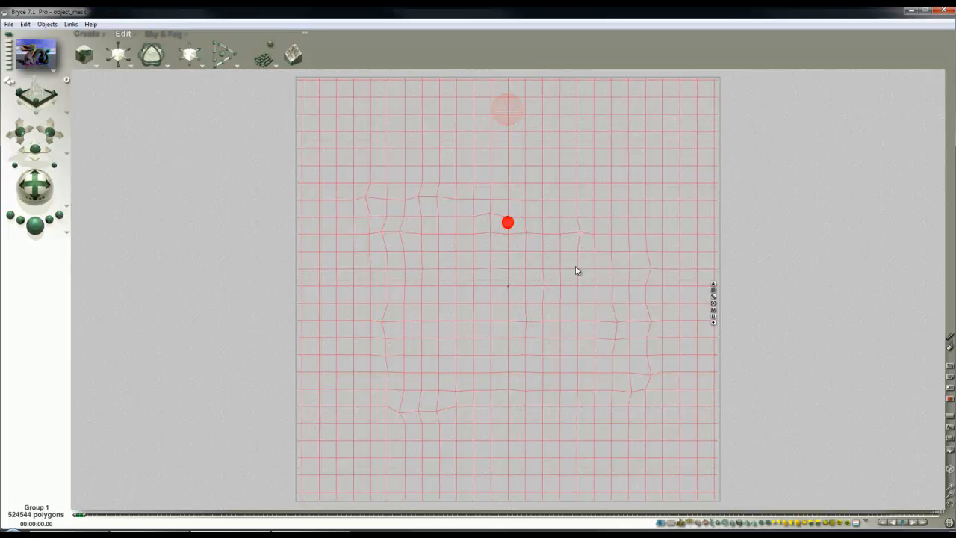
In the Materials Lab, assign textures A, B and C to a black Diffuse colour and the in_focus picture as texture D to Ambient
{"action": "left_click", "coordinate": [713, 315]}
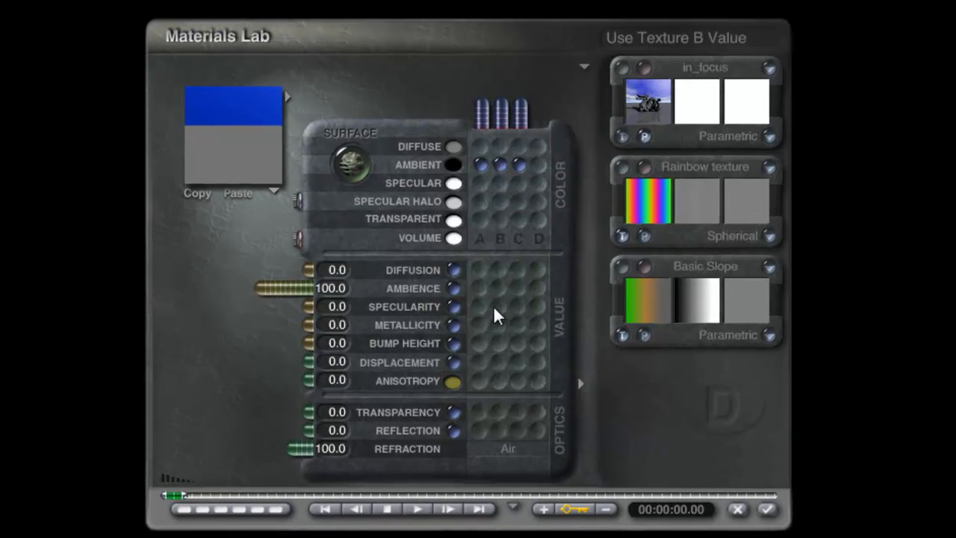
{"action": "left_click", "coordinate": [519, 147]}
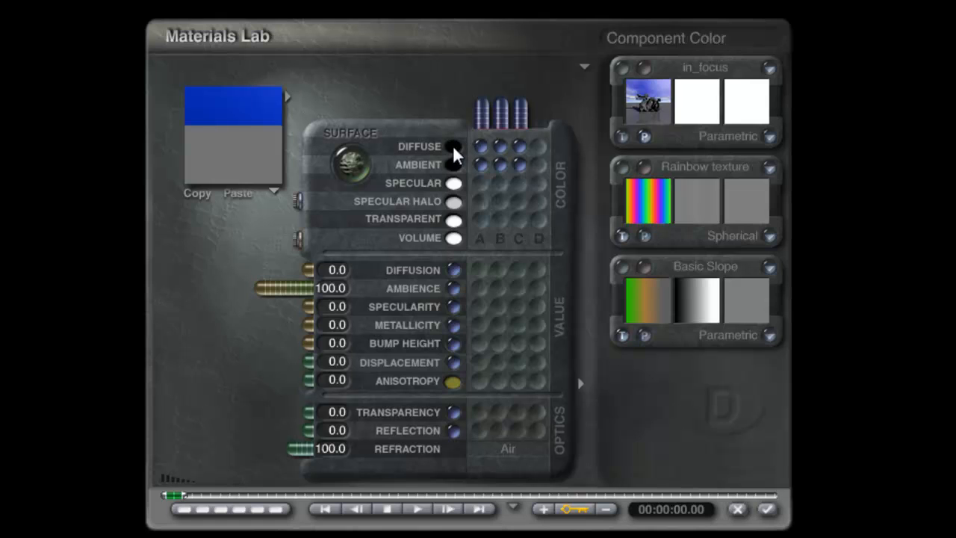
{"action": "left_click", "coordinate": [538, 165]}
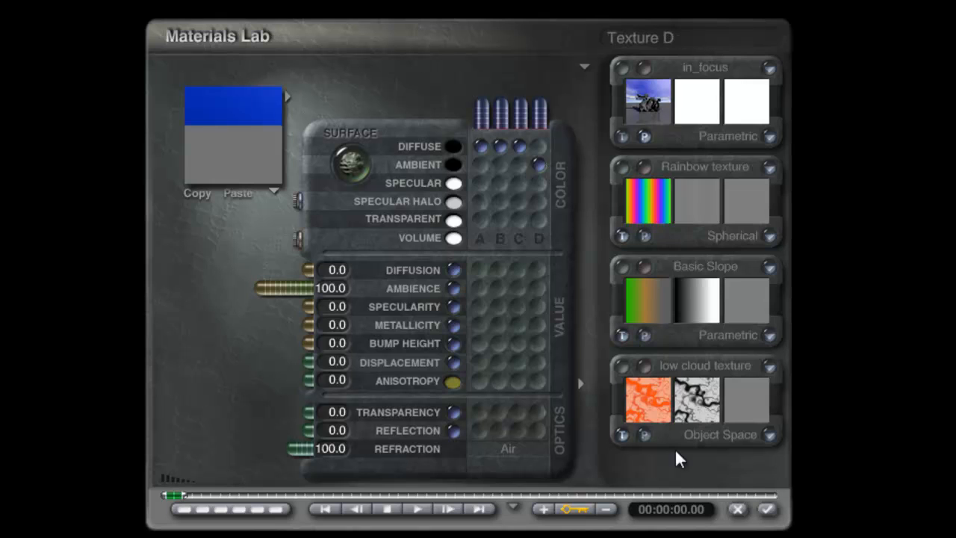
{"action": "left_click", "coordinate": [646, 436]}
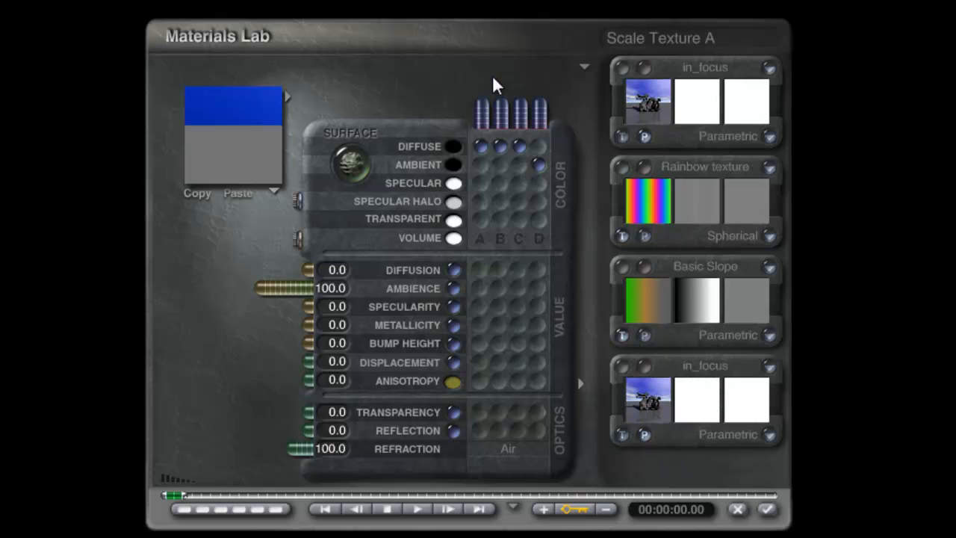
Replace the in_focus picture in texture A with the Full white texture from the installed textures
{"action": "left_click", "coordinate": [702, 68]}
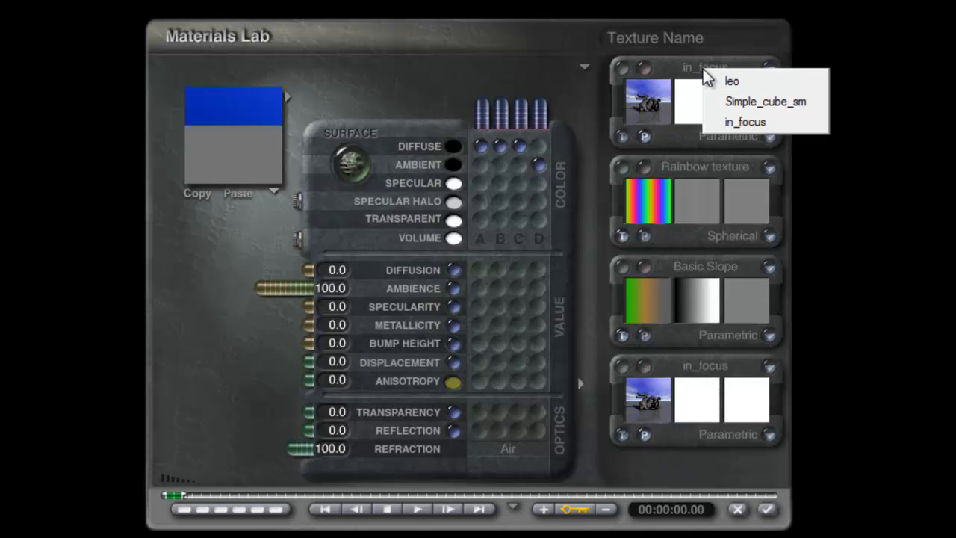
{"action": "left_click", "coordinate": [662, 68]}
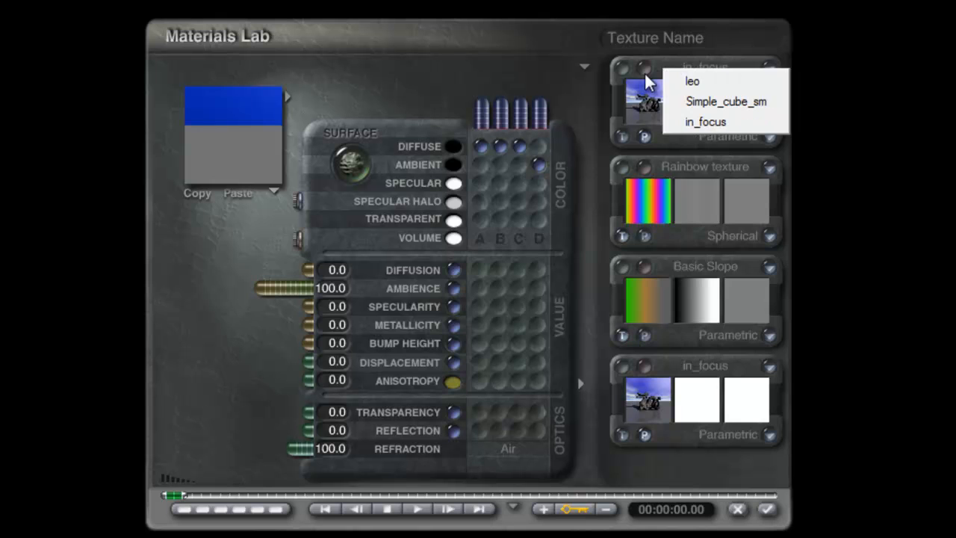
{"action": "left_click", "coordinate": [622, 136]}
{"action": "left_click", "coordinate": [683, 79]}
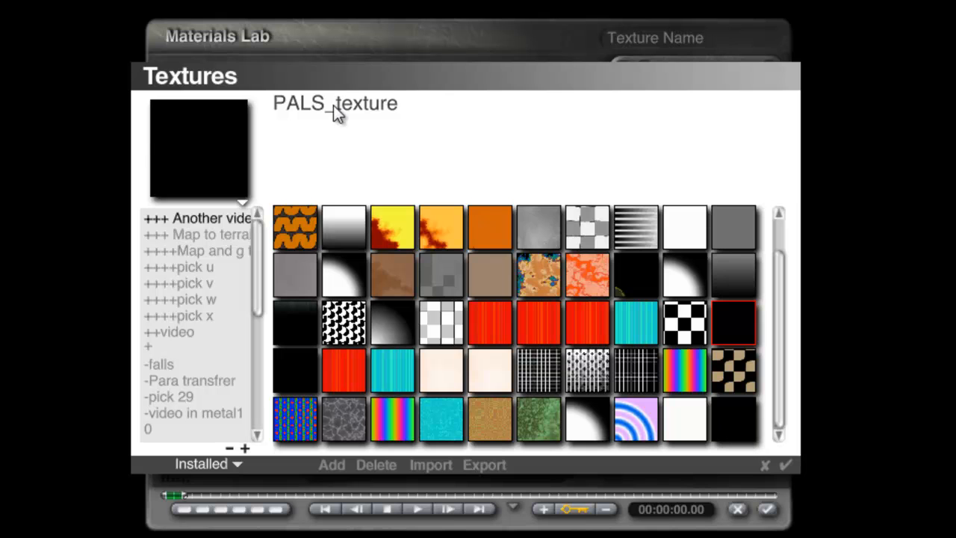
{"action": "left_click", "coordinate": [676, 229]}
{"action": "left_click", "coordinate": [785, 464]}
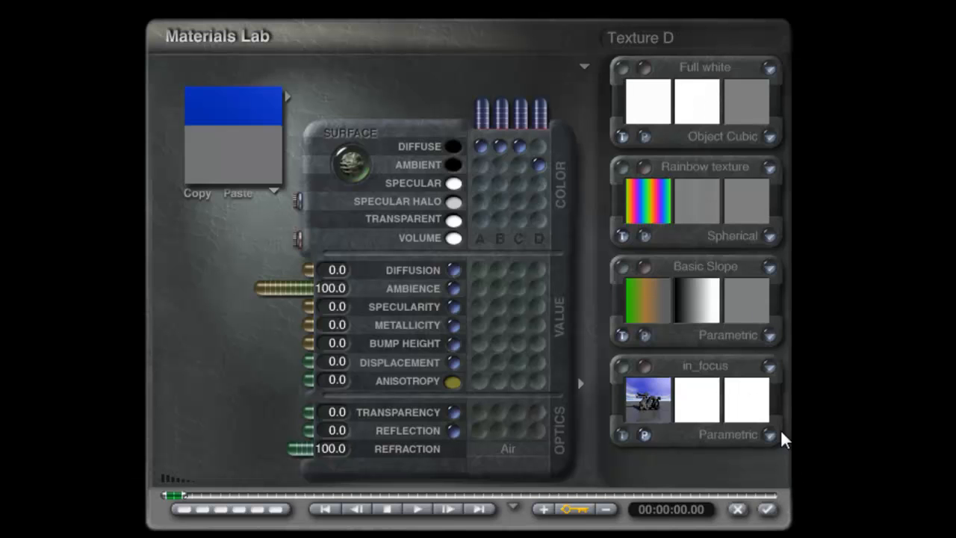
Set all three colours of texture A's component 1 to black in the Deep Texture Editor and accept the material
{"action": "left_click", "coordinate": [645, 79]}
{"action": "left_click_drag", "start_coordinate": [220, 208], "coordinate": [106, 234]}
{"action": "left_click_drag", "start_coordinate": [219, 234], "coordinate": [98, 232]}
{"action": "left_click_drag", "start_coordinate": [217, 259], "coordinate": [101, 233]}
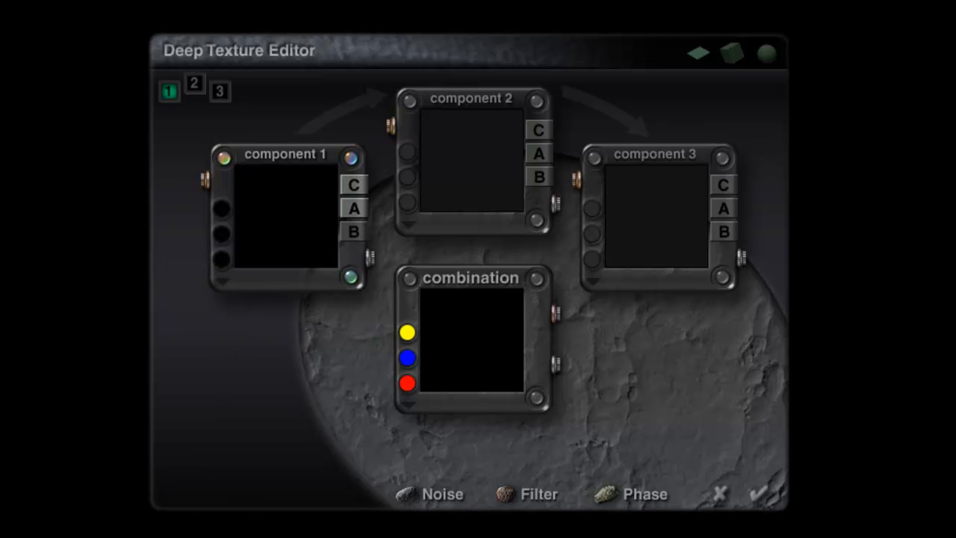
{"action": "left_click", "coordinate": [758, 493]}
{"action": "left_click", "coordinate": [769, 511]}
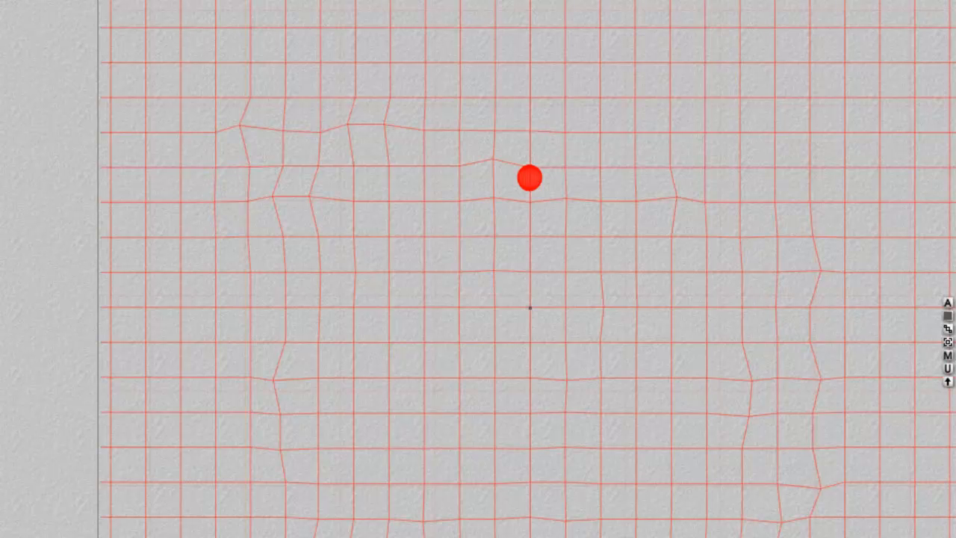
Raise the material's Diffusion value to its maximum and render the scene
{"action": "left_click", "coordinate": [947, 356]}
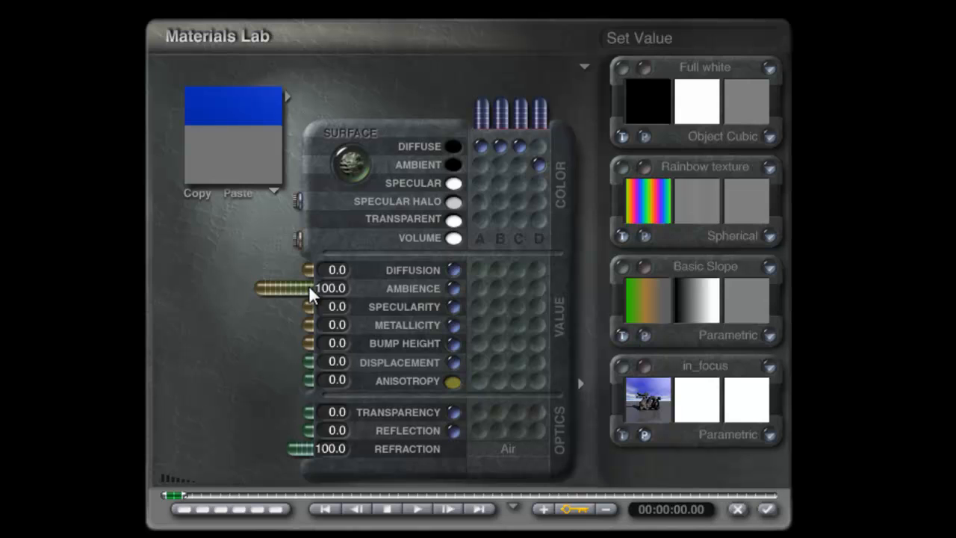
{"action": "left_click_drag", "start_coordinate": [289, 272], "coordinate": [123, 270]}
{"action": "left_click", "coordinate": [767, 509]}
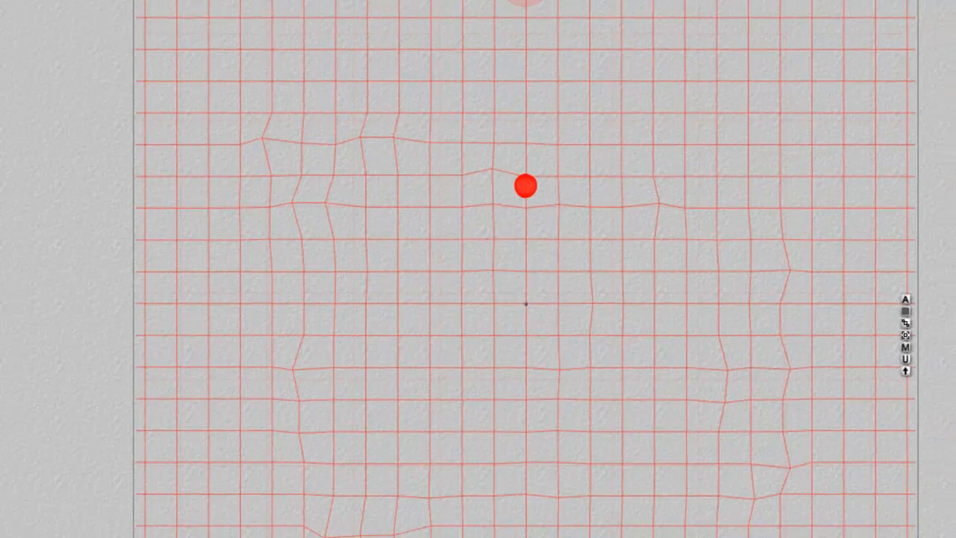
{"action": "key", "text": "ctrl+r"}
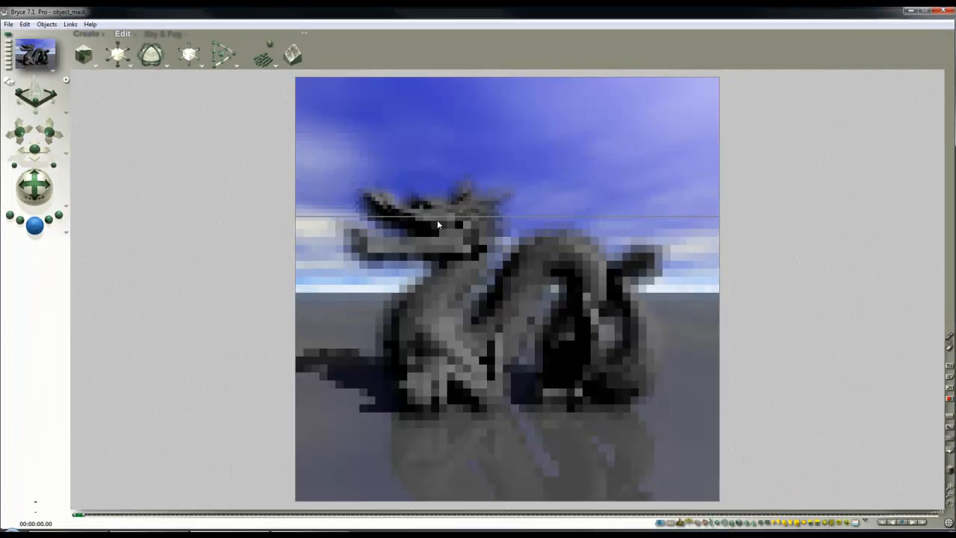
Set the sky colour to white and use that sky as the image-based light, with its backdrop turned off
{"action": "left_click", "coordinate": [164, 34]}
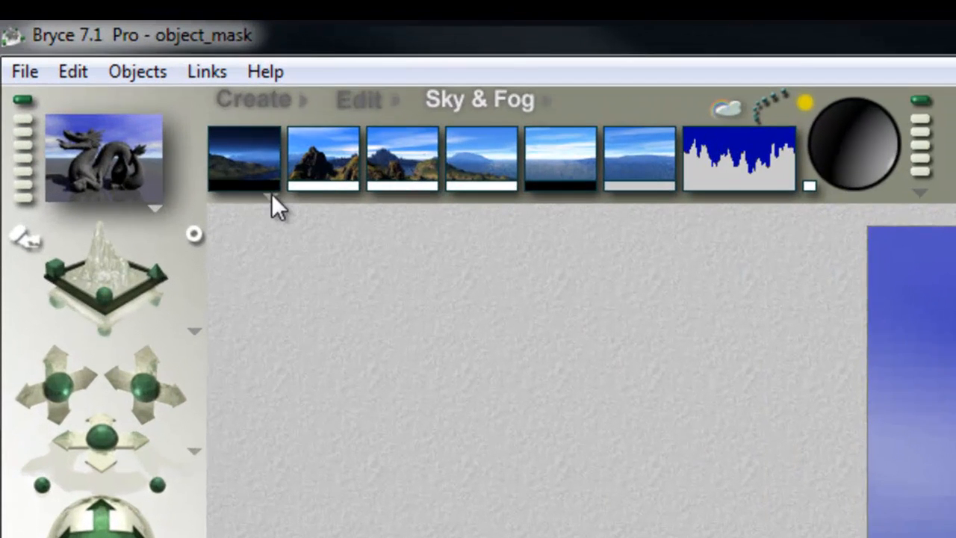
{"action": "left_click_drag", "start_coordinate": [267, 184], "coordinate": [280, 182]}
{"action": "left_click", "coordinate": [728, 108]}
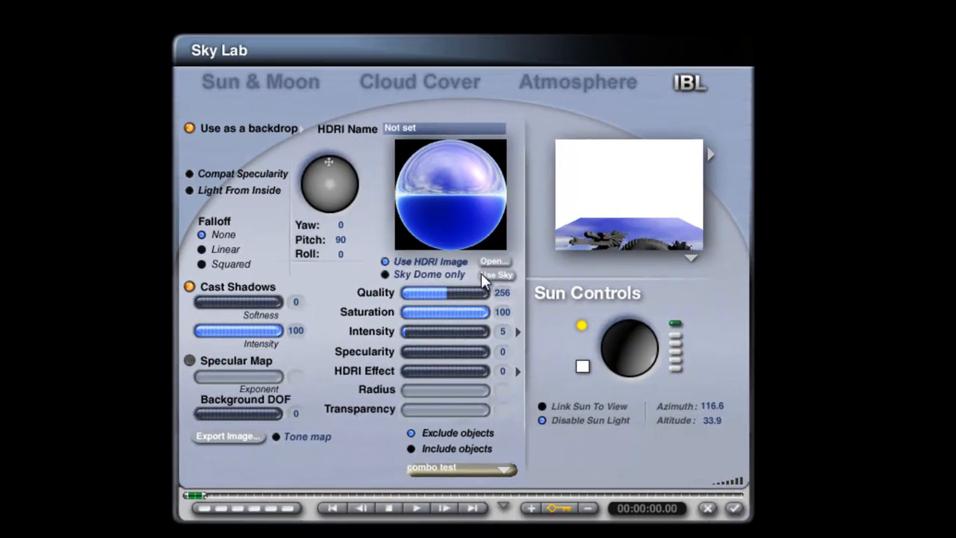
{"action": "left_click", "coordinate": [480, 273]}
{"action": "left_click", "coordinate": [569, 327]}
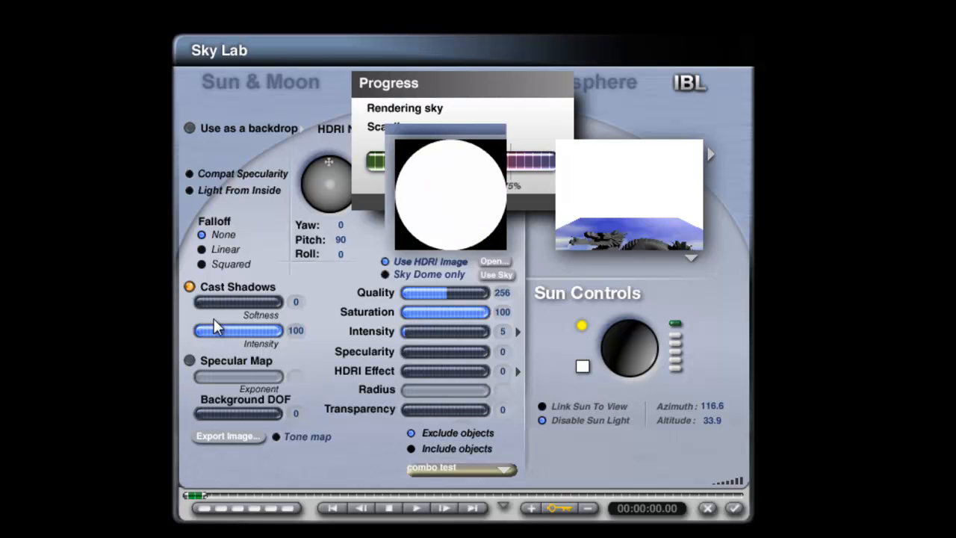
Turn off the image-based light's Cast Shadows, set Quality to 16, and toggle Group 1 in the object list with Exclude objects active
{"action": "left_click", "coordinate": [190, 287]}
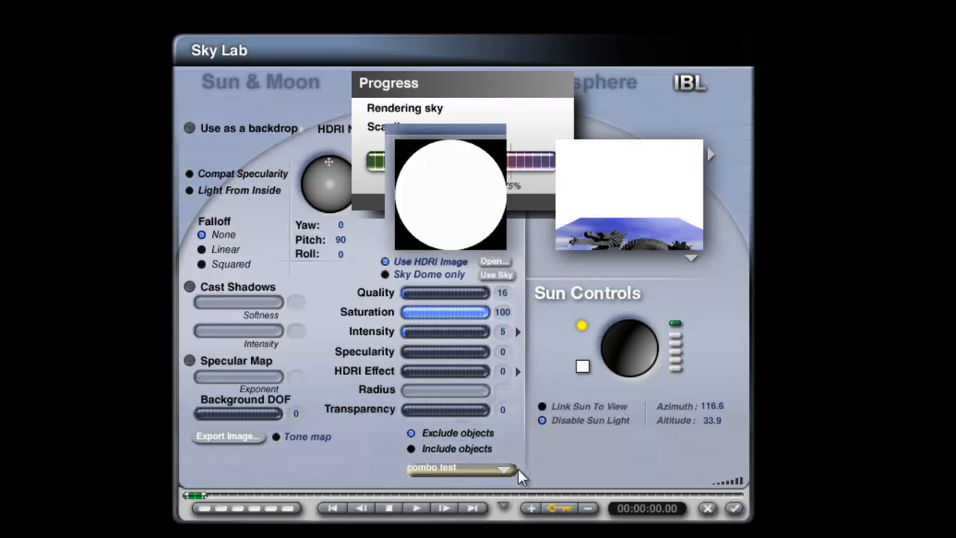
{"action": "left_click", "coordinate": [411, 448]}
{"action": "left_click", "coordinate": [511, 470]}
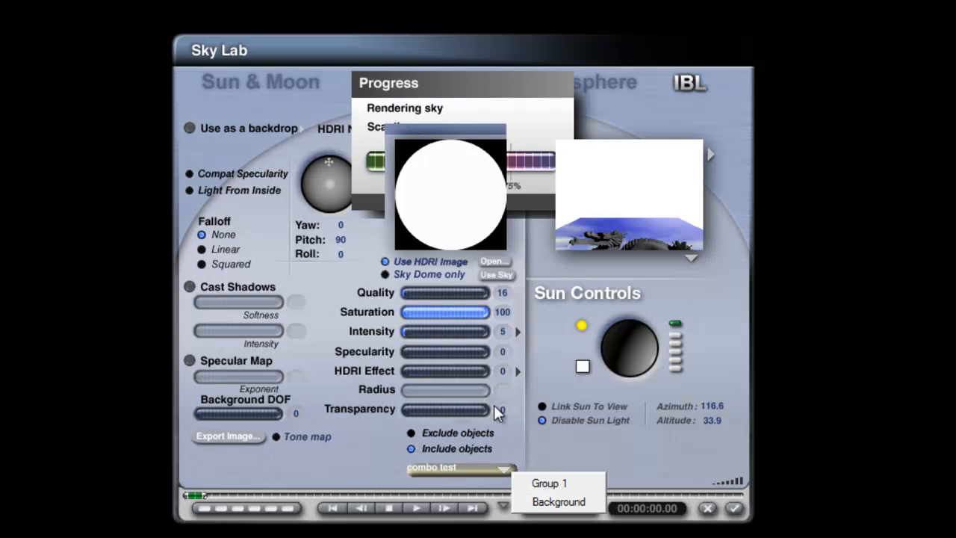
{"action": "left_click", "coordinate": [550, 486]}
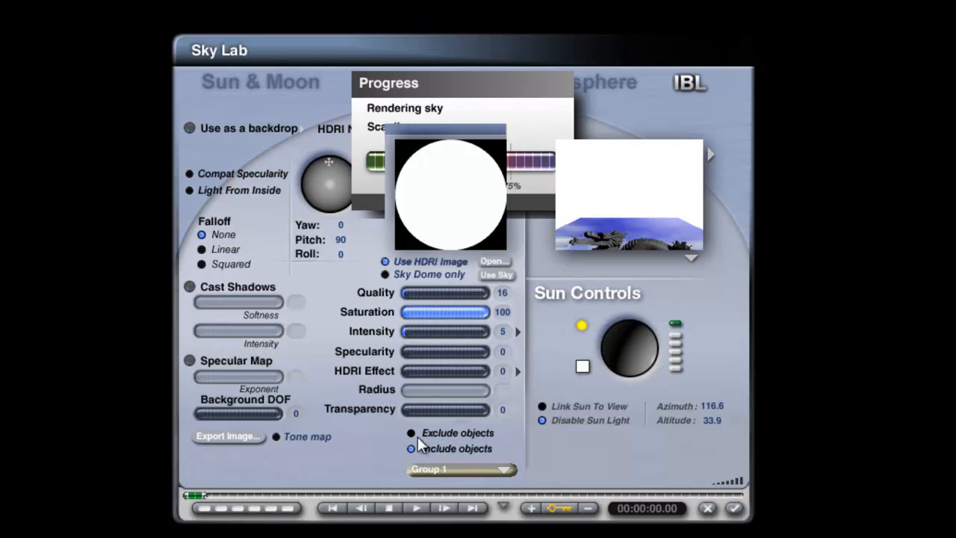
{"action": "left_click", "coordinate": [508, 469]}
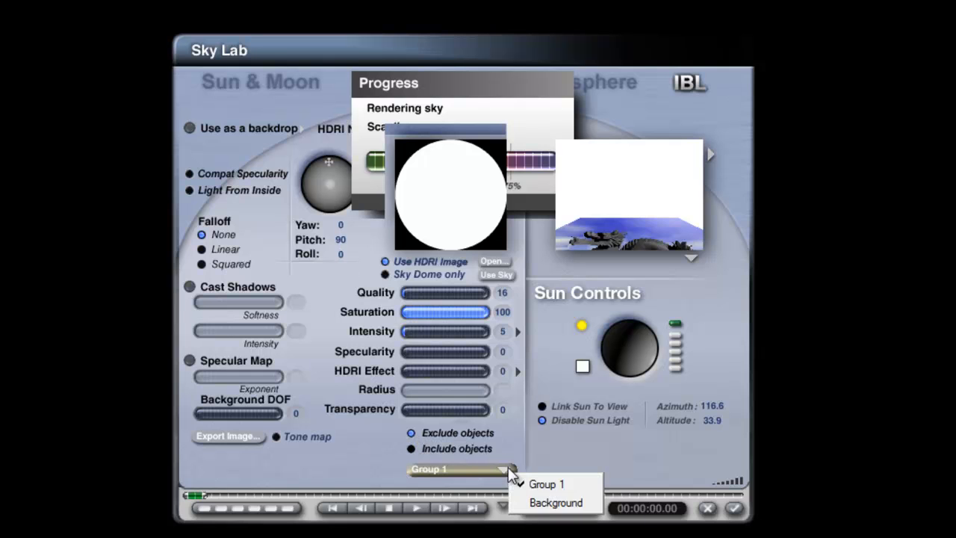
{"action": "left_click", "coordinate": [544, 490]}
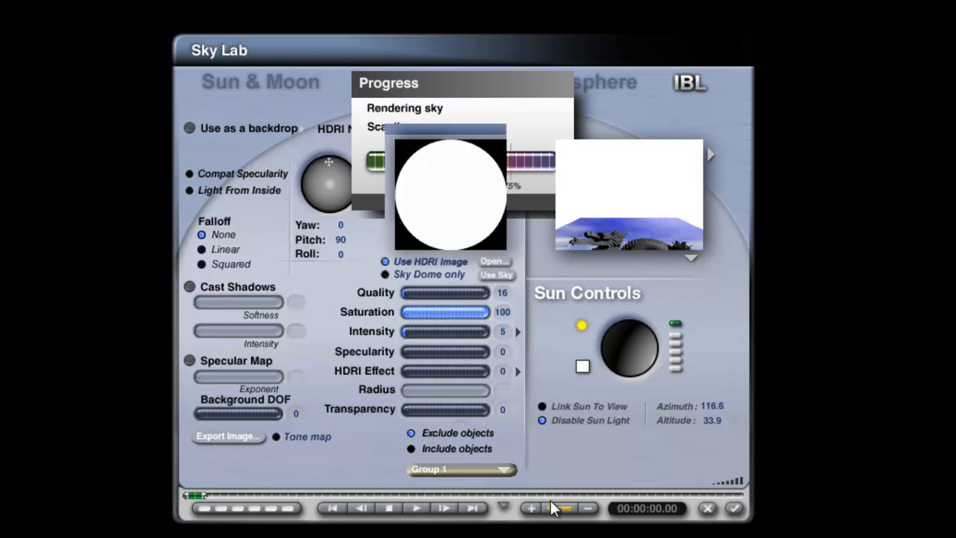
{"action": "left_click", "coordinate": [511, 469]}
{"action": "left_click", "coordinate": [519, 440]}
Try HDRI Effect values of 100, 50 and 20, set it to 40, and render with the accepted sky settings
{"action": "type", "text": "100"}
{"action": "key", "text": "Return"}
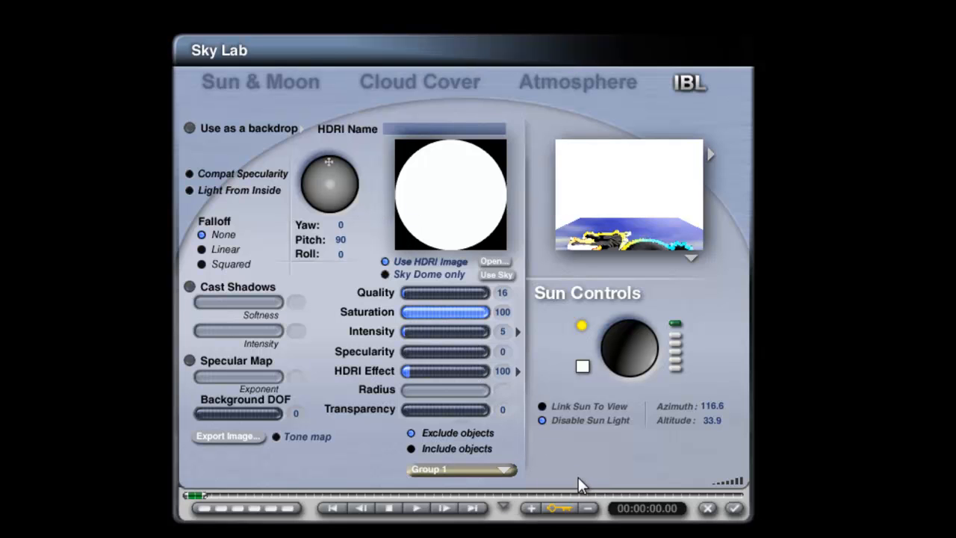
{"action": "left_click", "coordinate": [615, 224]}
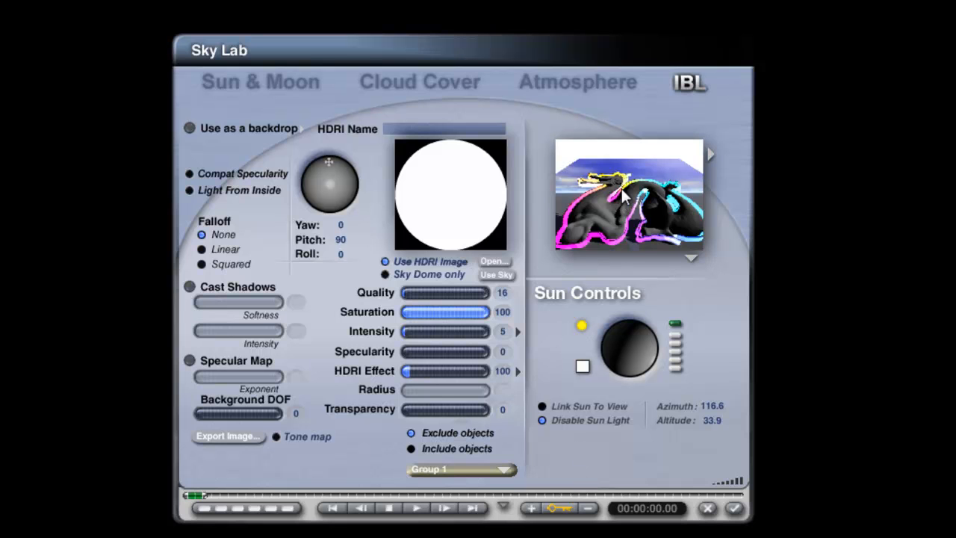
{"action": "type", "text": "50"}
{"action": "key", "text": "Return"}
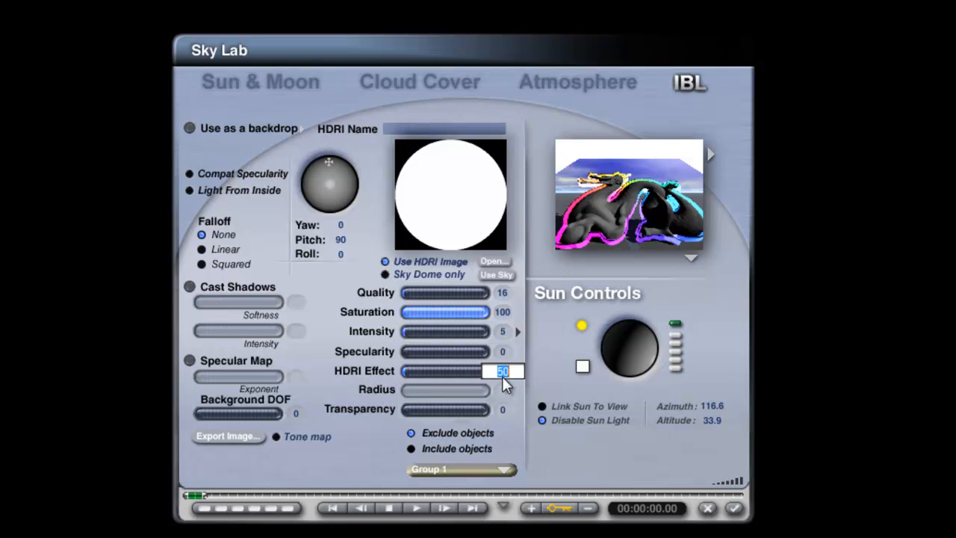
{"action": "type", "text": "20"}
{"action": "key", "text": "Return"}
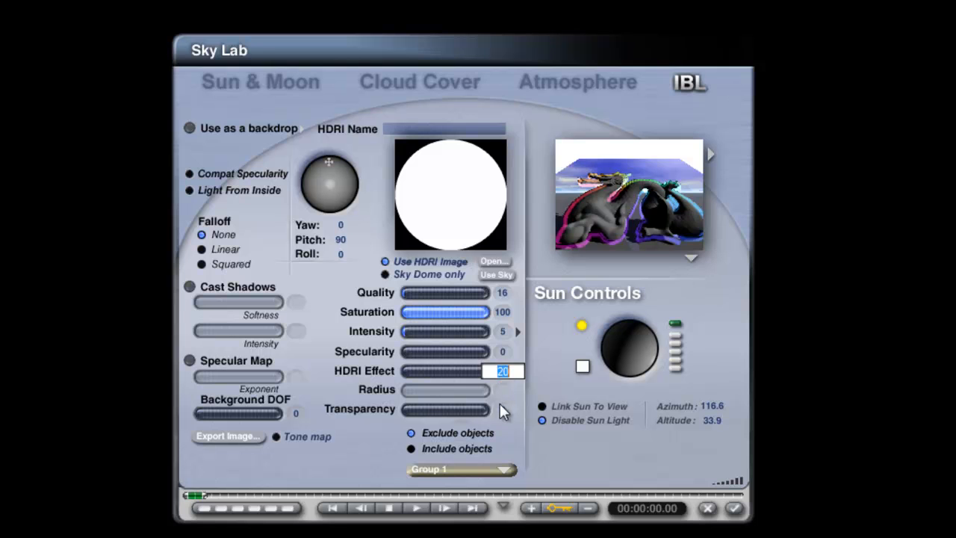
{"action": "type", "text": "40"}
{"action": "key", "text": "Return"}
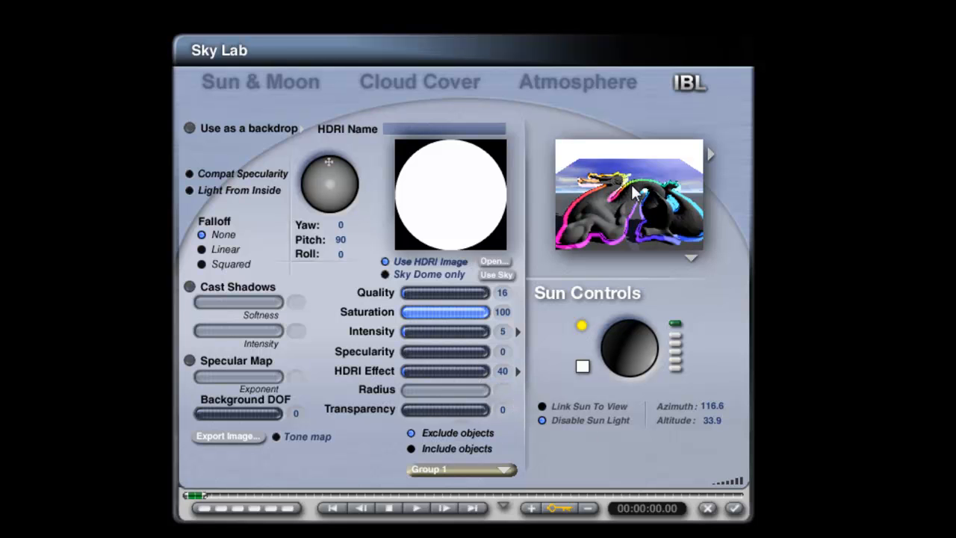
{"action": "left_click", "coordinate": [732, 510]}
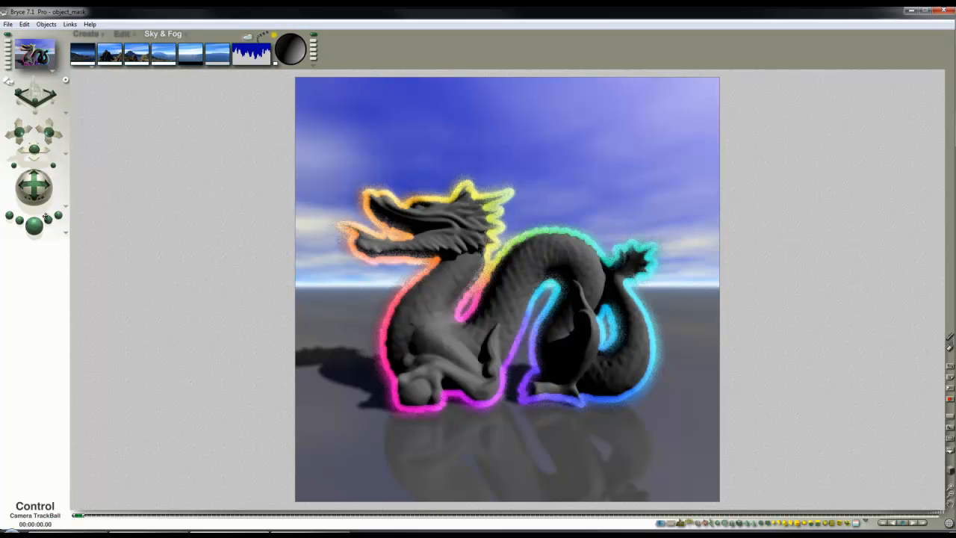
Set the render options to 64 rays per pixel and mark a render region over the back of the dragon's head
{"action": "left_click", "coordinate": [66, 233]}
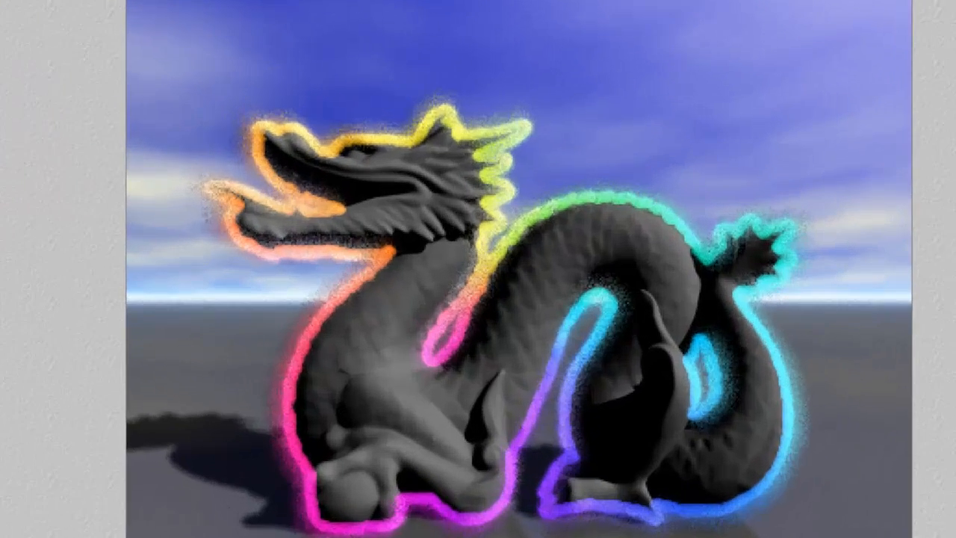
{"action": "left_click", "coordinate": [91, 288]}
{"action": "left_click", "coordinate": [163, 209]}
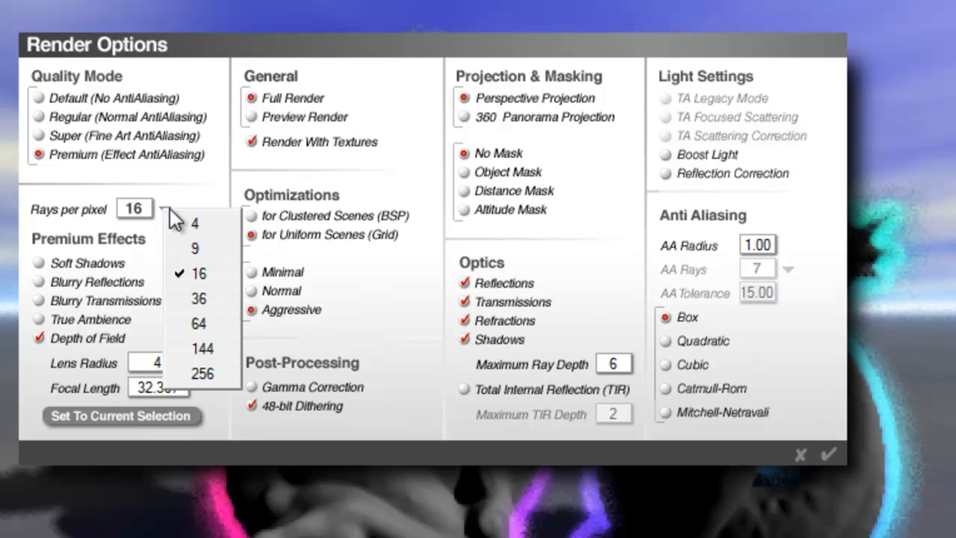
{"action": "left_click", "coordinate": [208, 317]}
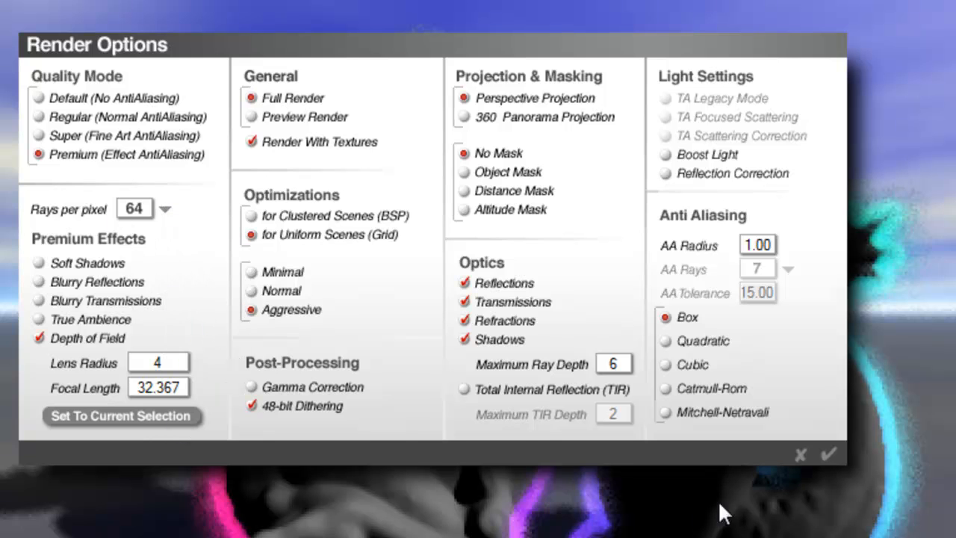
{"action": "left_click", "coordinate": [833, 452]}
{"action": "left_click_drag", "start_coordinate": [575, 270], "coordinate": [322, 1]}
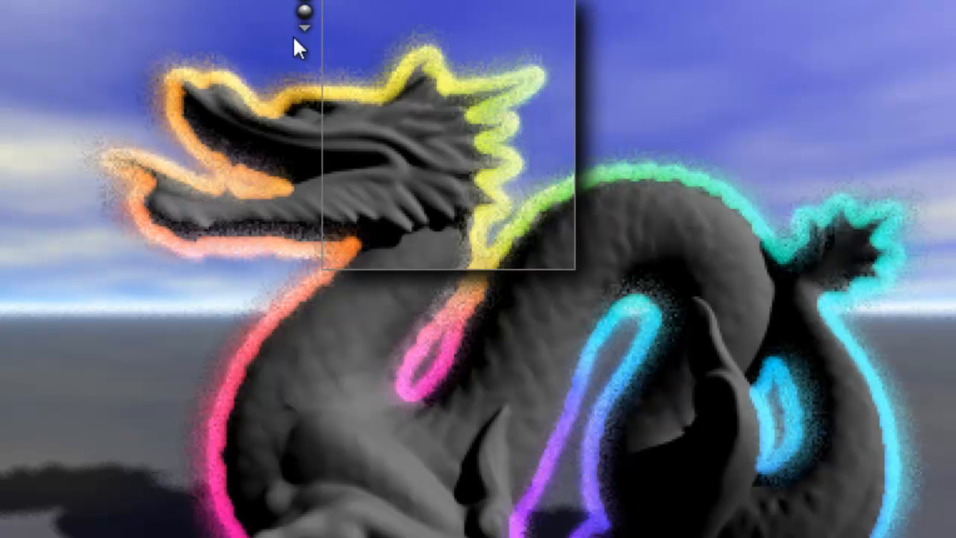